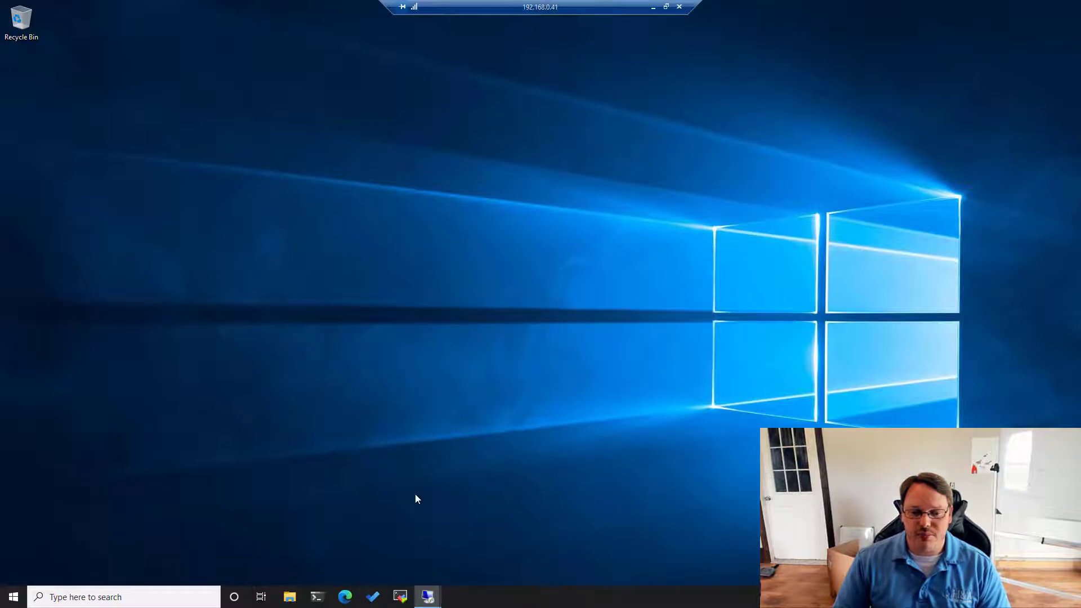
# - Open the Start menu on the 192.168.0.41 Remote Desktop session
pyautogui.press('super')
# - Launch Server Manager from the Start menu to show its Dashboard
pyautogui.click(77, 281)
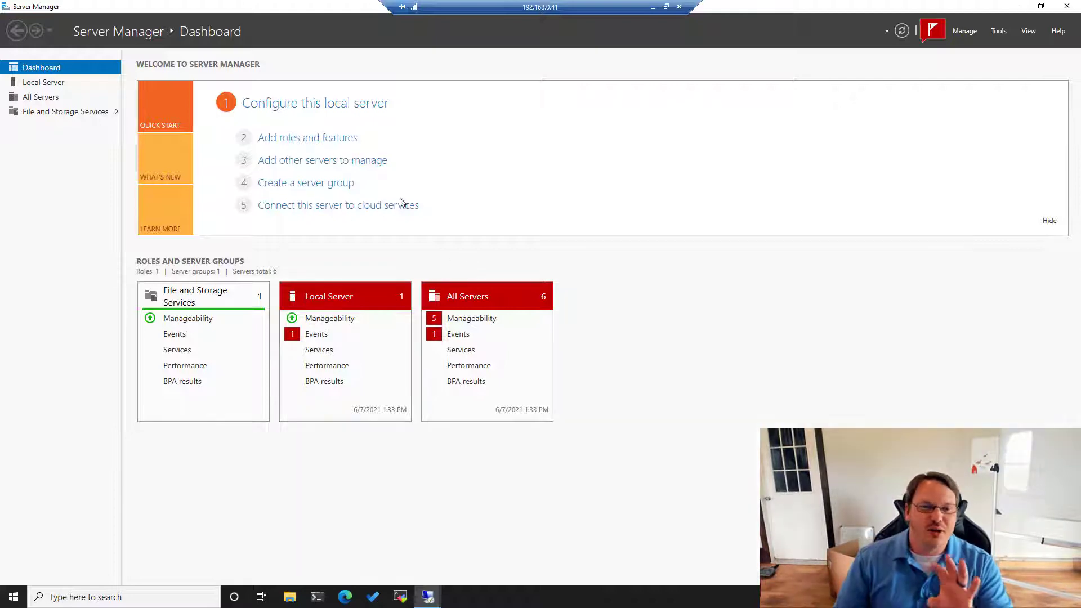
# - Run Add Roles and Features for hyperv1.test.int and select Hyper-V with its management tools
pyautogui.click(315, 136)
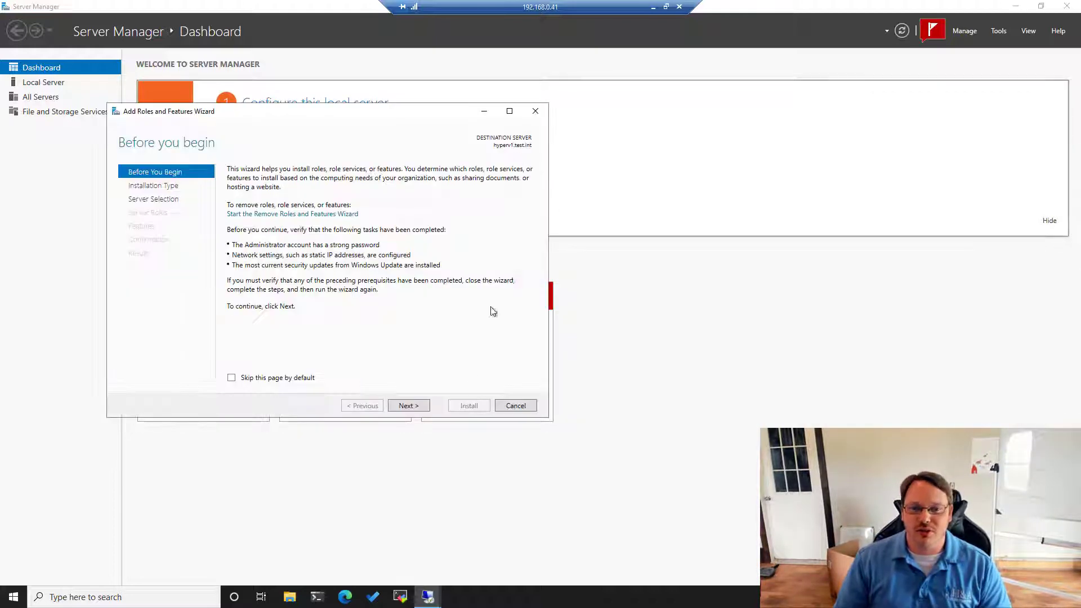
pyautogui.click(409, 406)
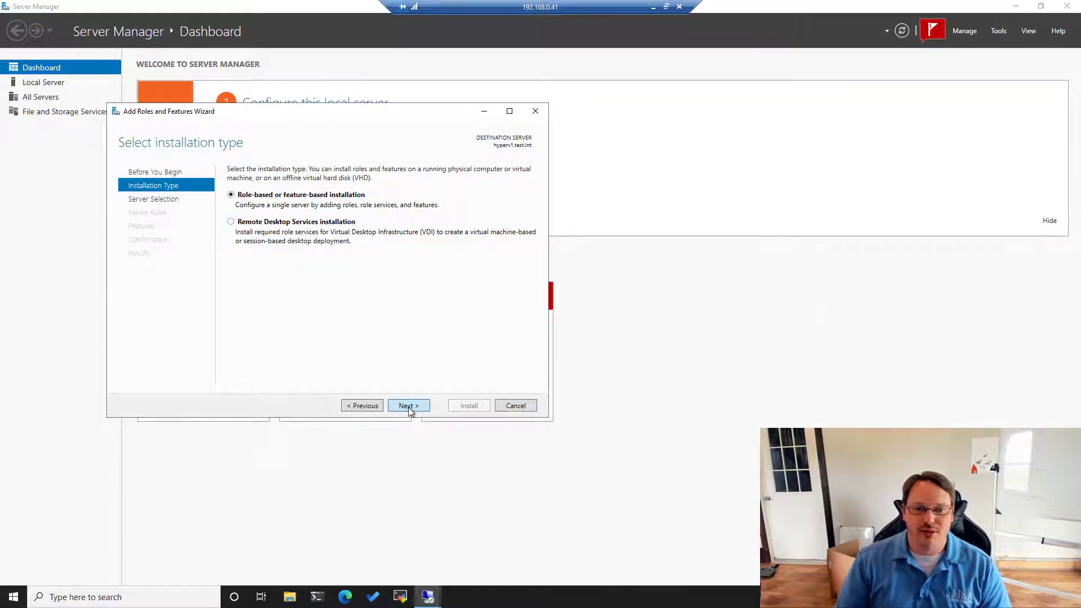
pyautogui.click(408, 406)
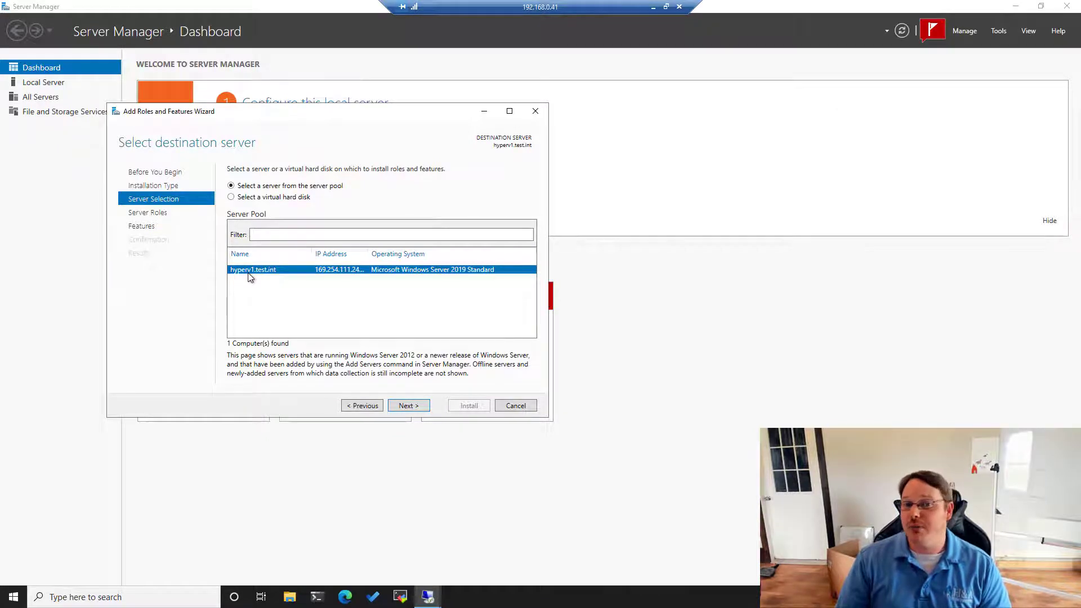
pyautogui.click(407, 405)
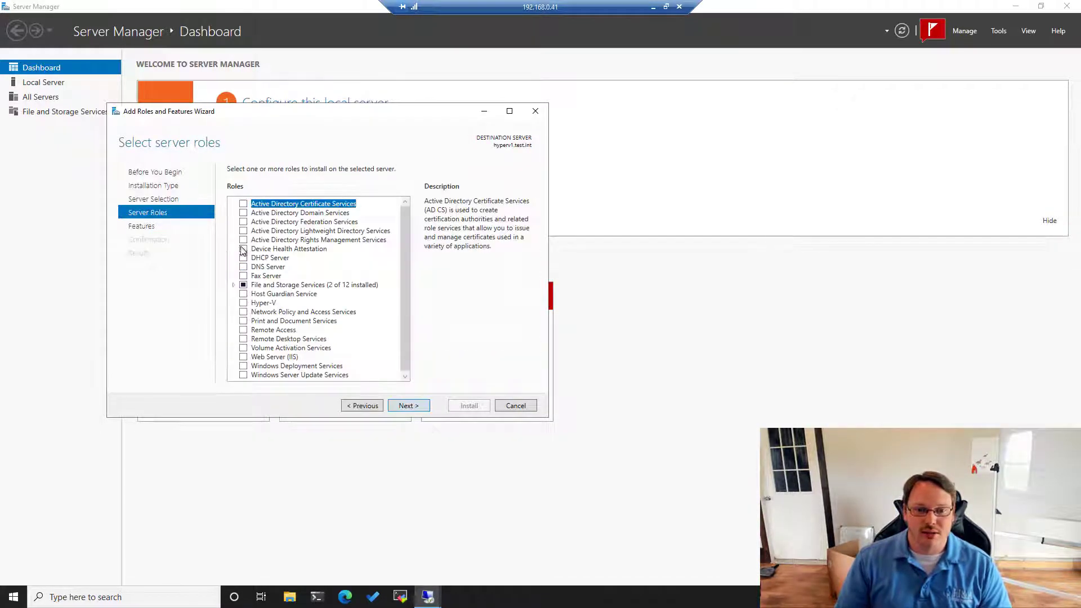
pyautogui.click(244, 304)
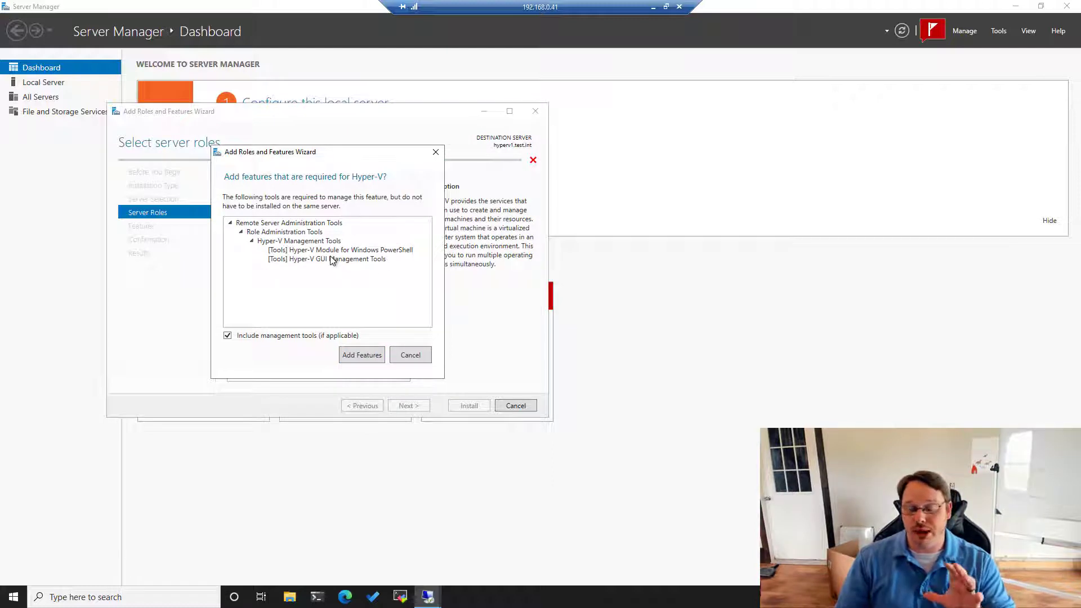
pyautogui.click(357, 353)
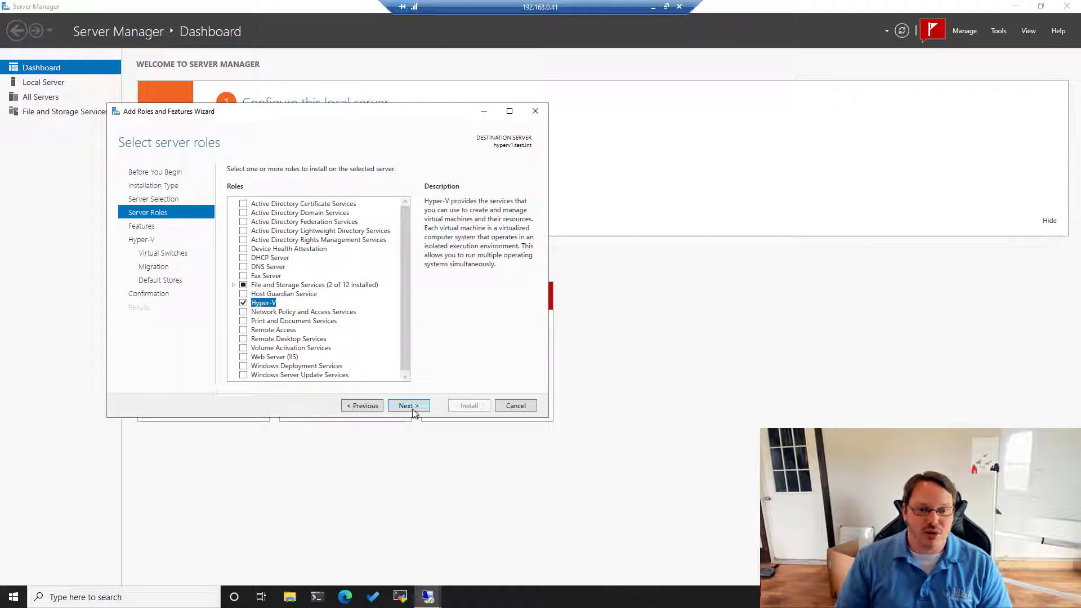
# - Select Failover Clustering with its management tools and continue to the Hyper-V page
pyautogui.click(410, 406)
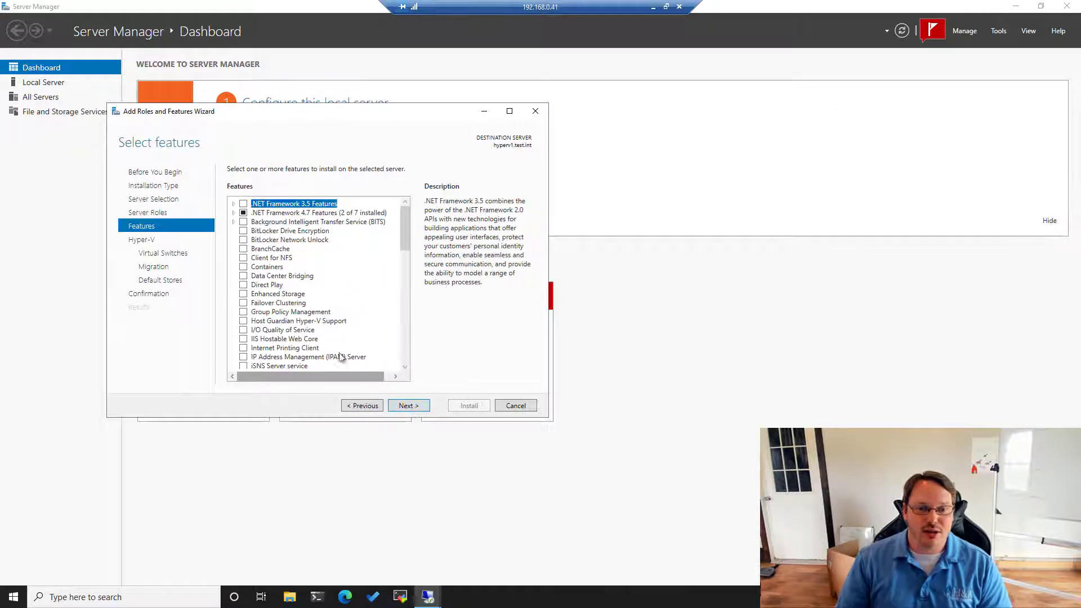
pyautogui.click(244, 304)
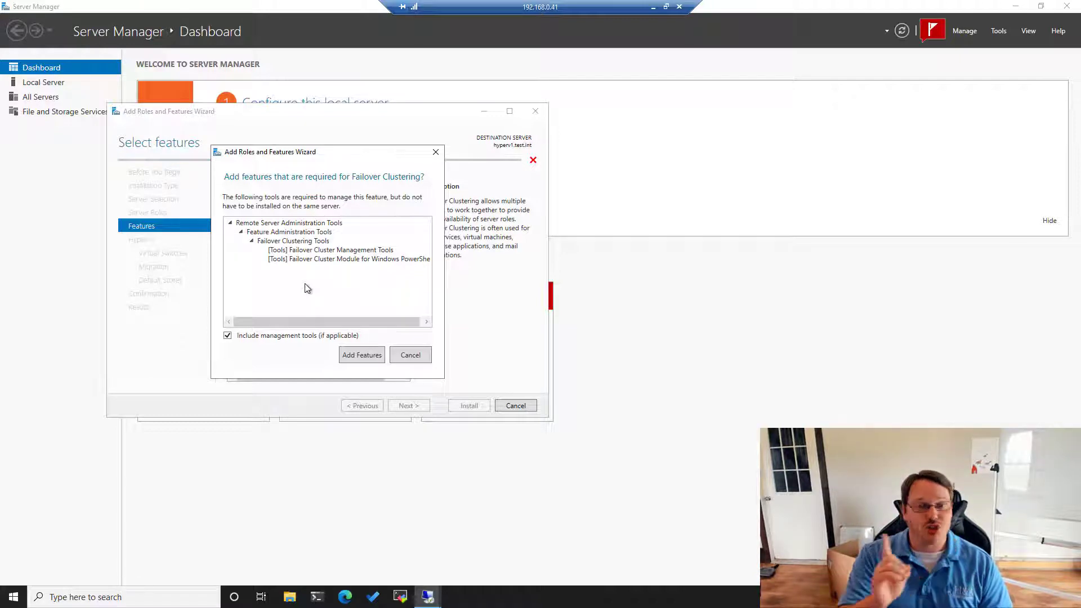
pyautogui.click(370, 355)
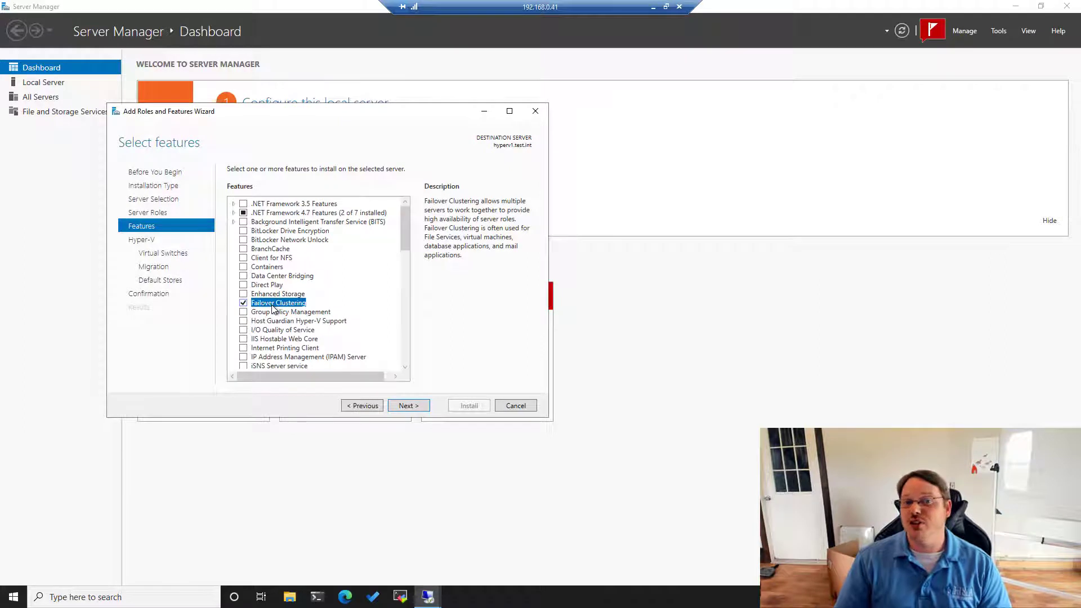
pyautogui.click(404, 412)
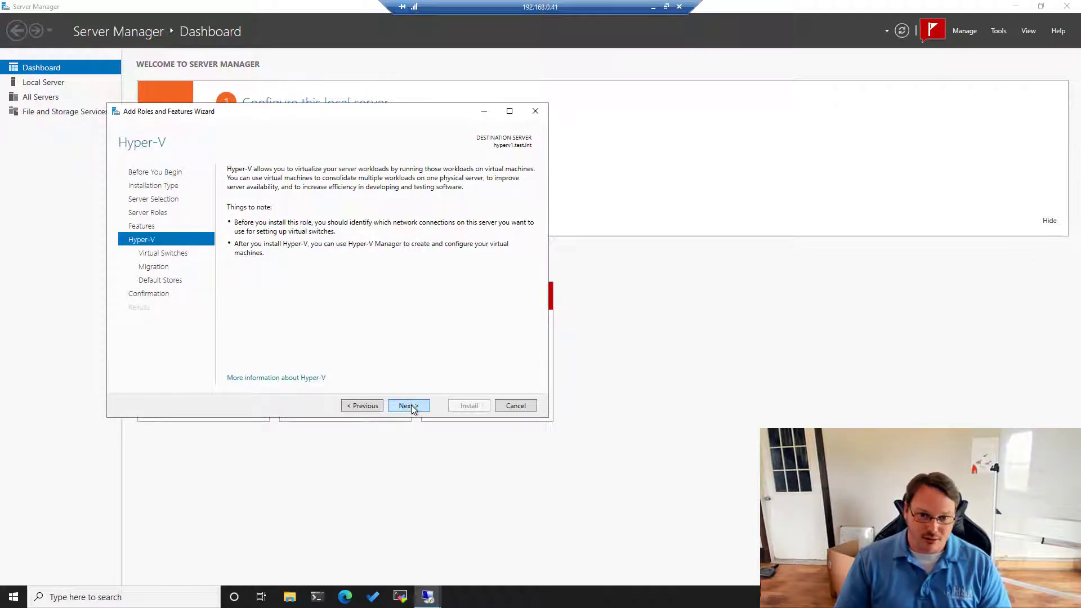
# - Create a virtual switch on Ethernet 3 and allow live migrations
pyautogui.click(407, 406)
pyautogui.click(238, 253)
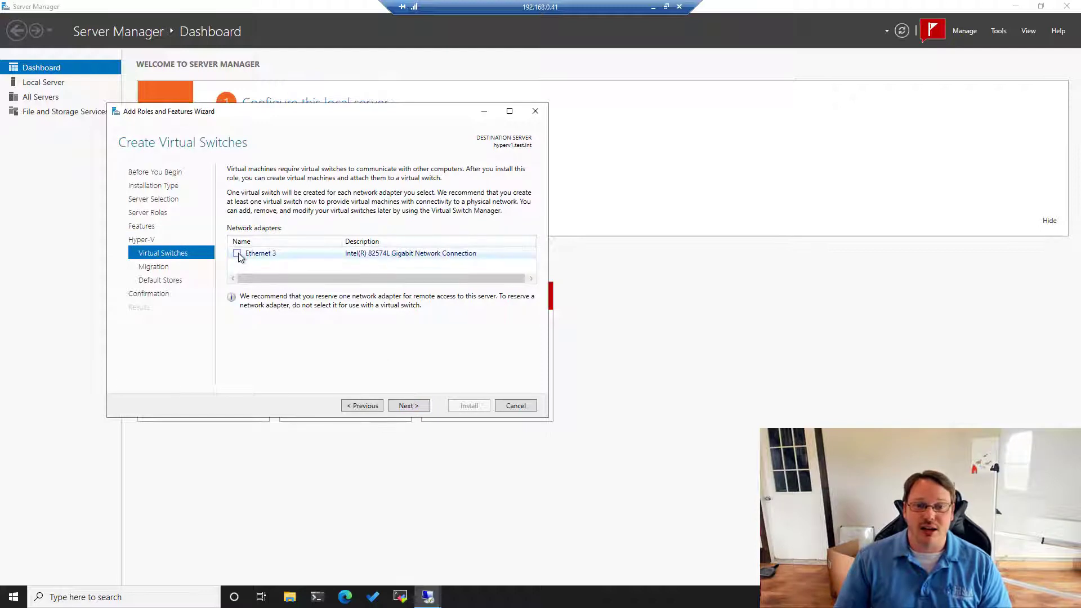
pyautogui.click(410, 405)
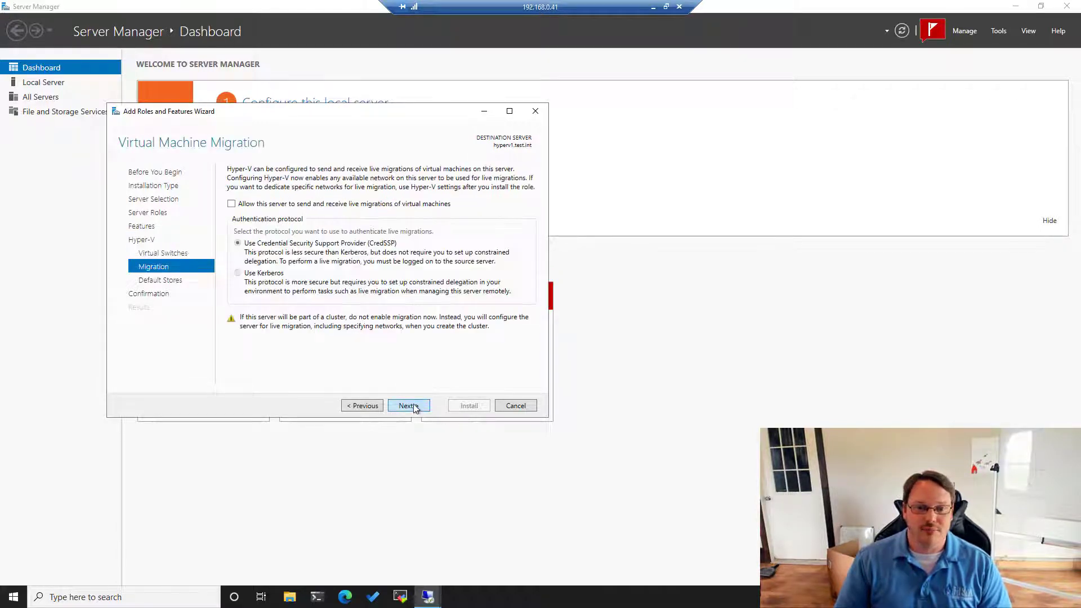
pyautogui.click(250, 206)
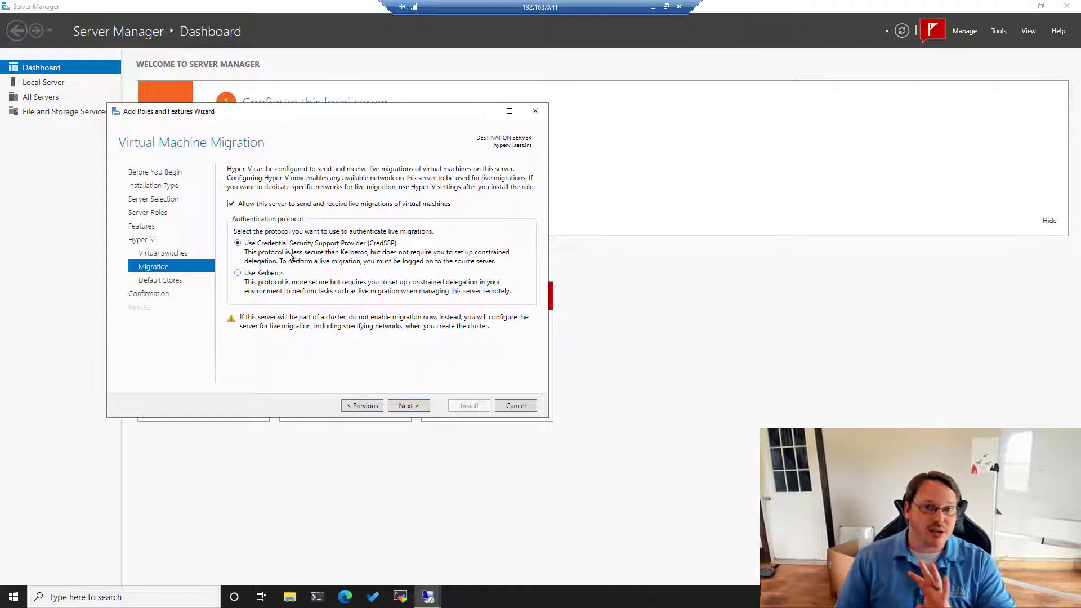
# - Keep default storage locations, allow automatic restarts, start installing, and minimize the session
pyautogui.click(409, 406)
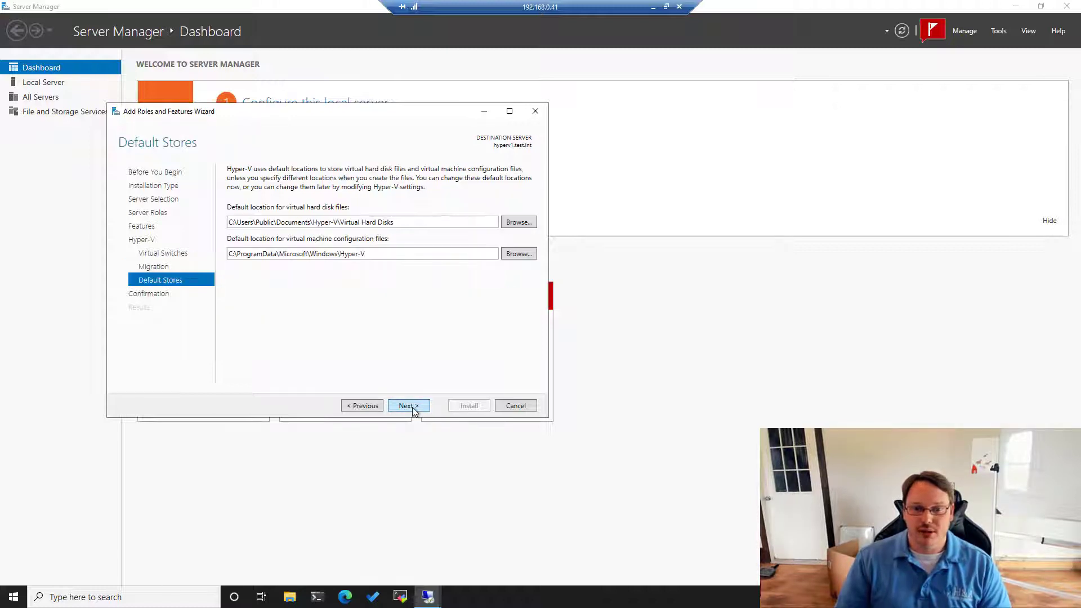
pyautogui.click(409, 406)
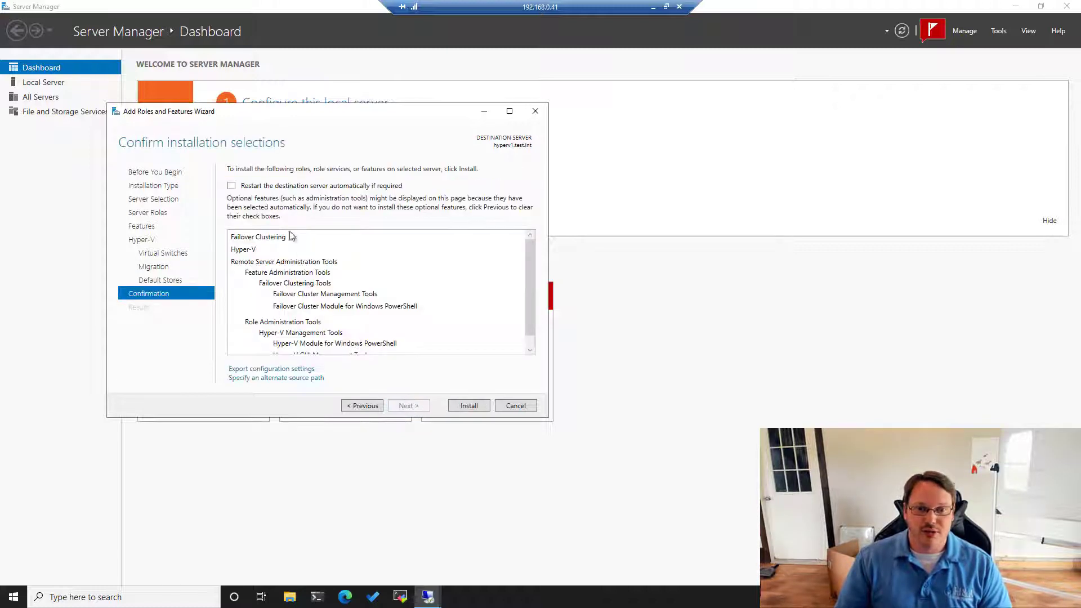
pyautogui.click(232, 186)
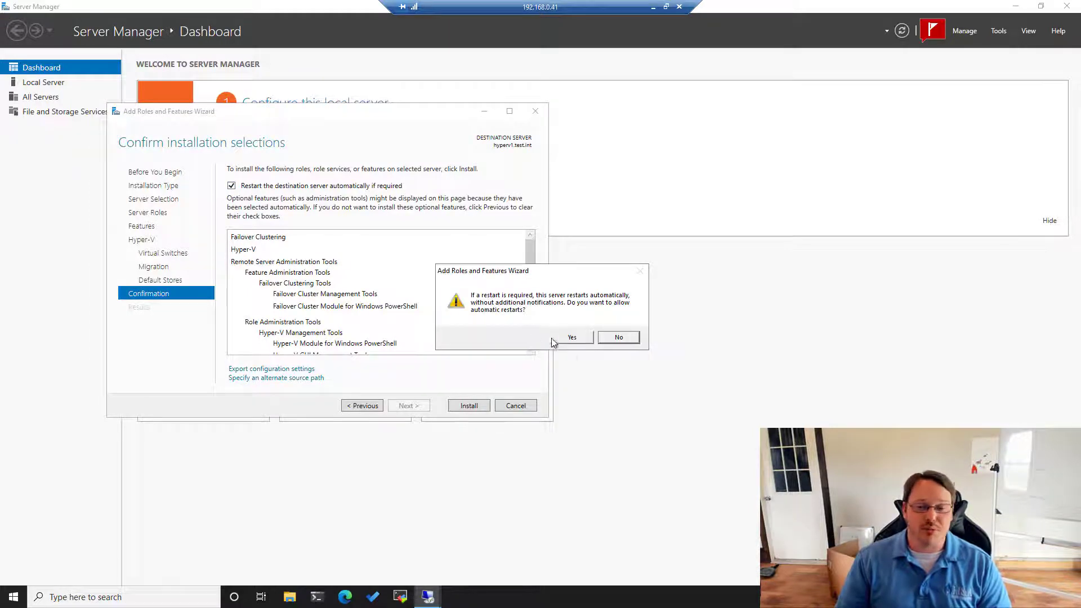
pyautogui.click(572, 339)
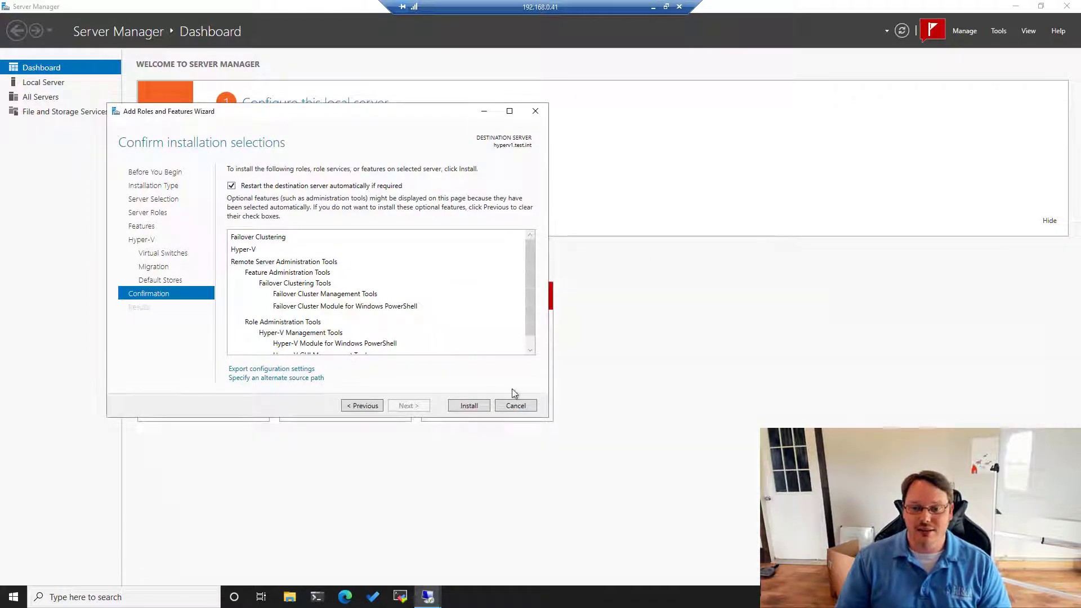
pyautogui.click(469, 406)
pyautogui.click(653, 7)
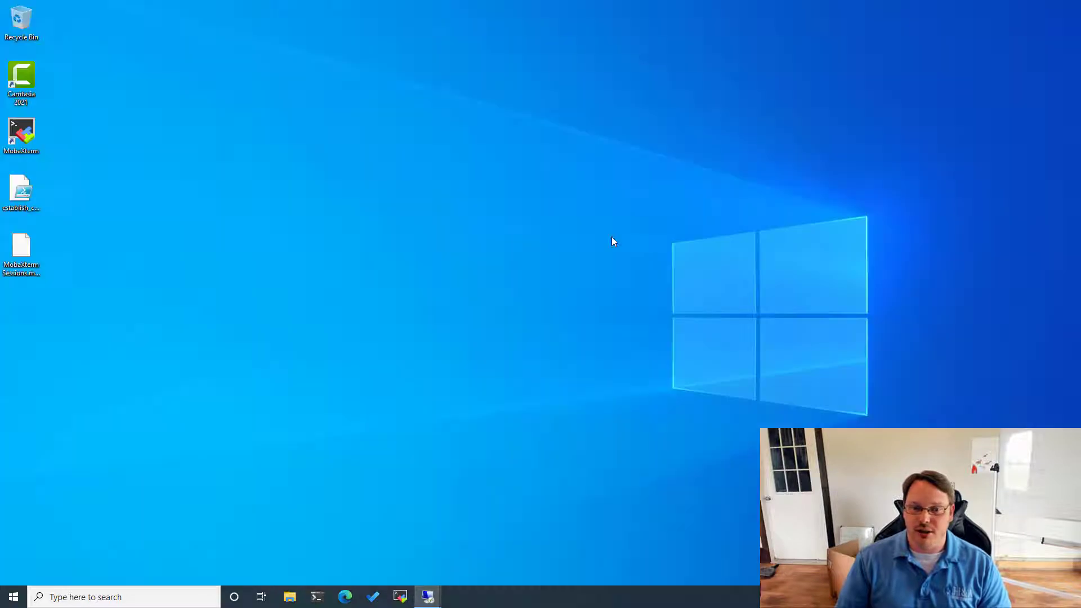
# - Switch to the 192.168.0.42 session and launch Server Manager, dismissing the inventory notice
pyautogui.moveTo(433, 597)
pyautogui.click(432, 543)
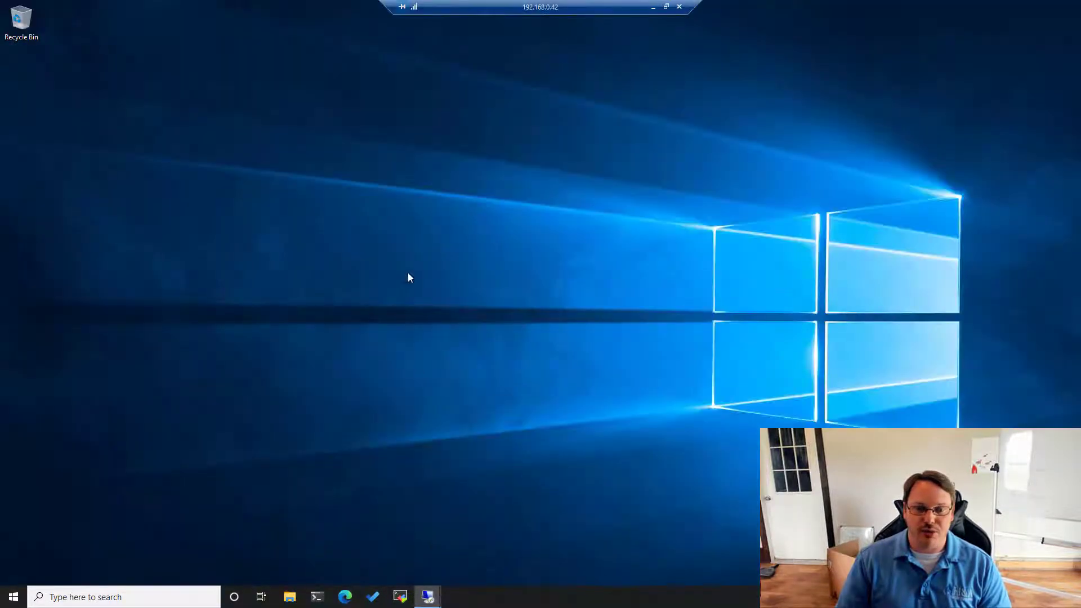
pyautogui.press('super')
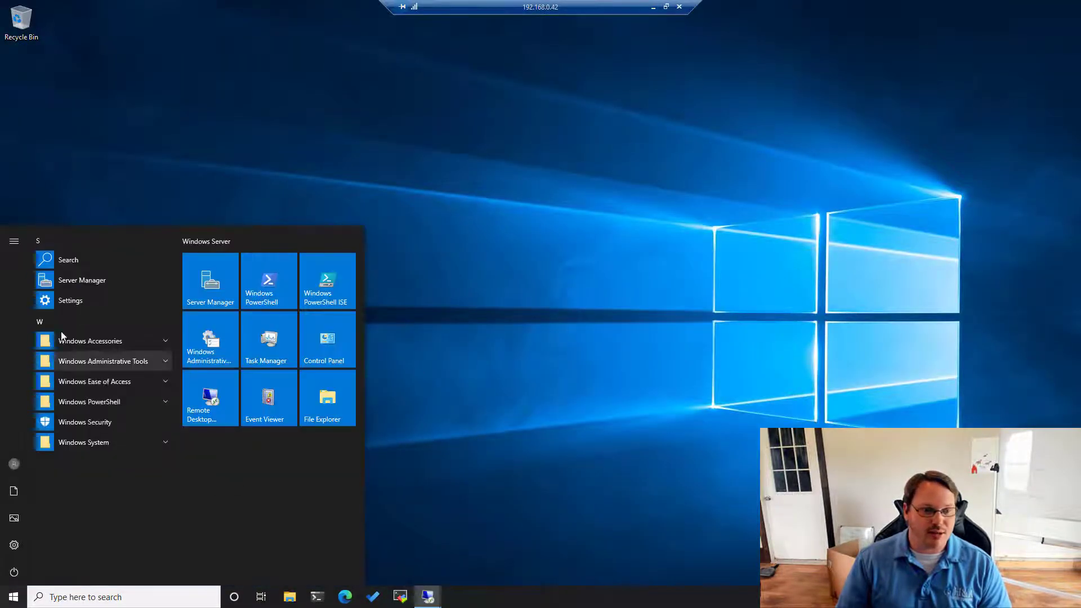
pyautogui.click(73, 281)
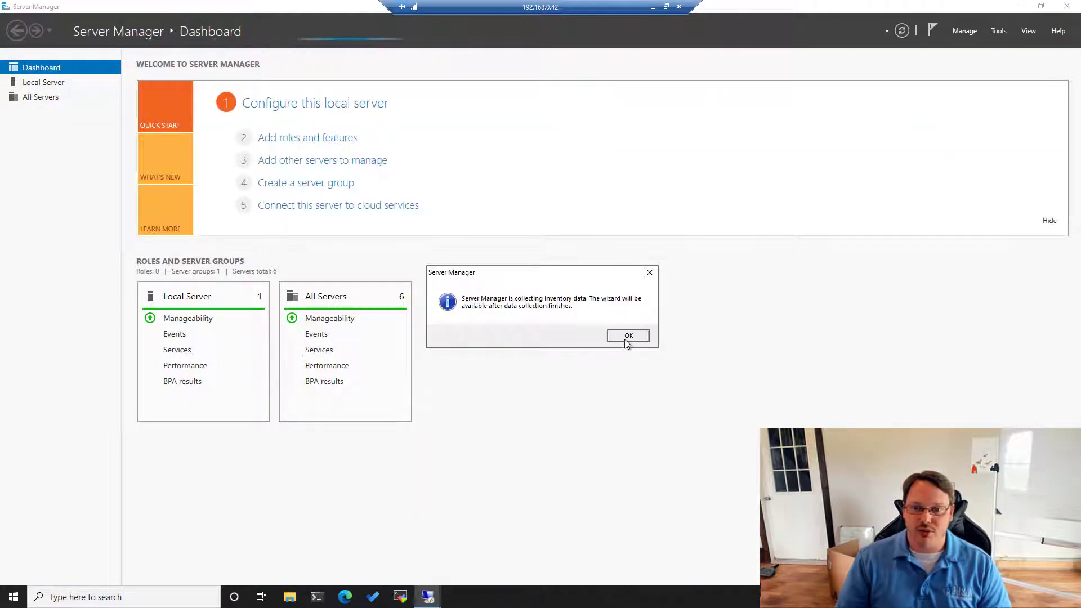
pyautogui.click(625, 338)
# - Run Add Roles and Features for hyperv2.test.int and select Hyper-V with management tools
pyautogui.click(307, 138)
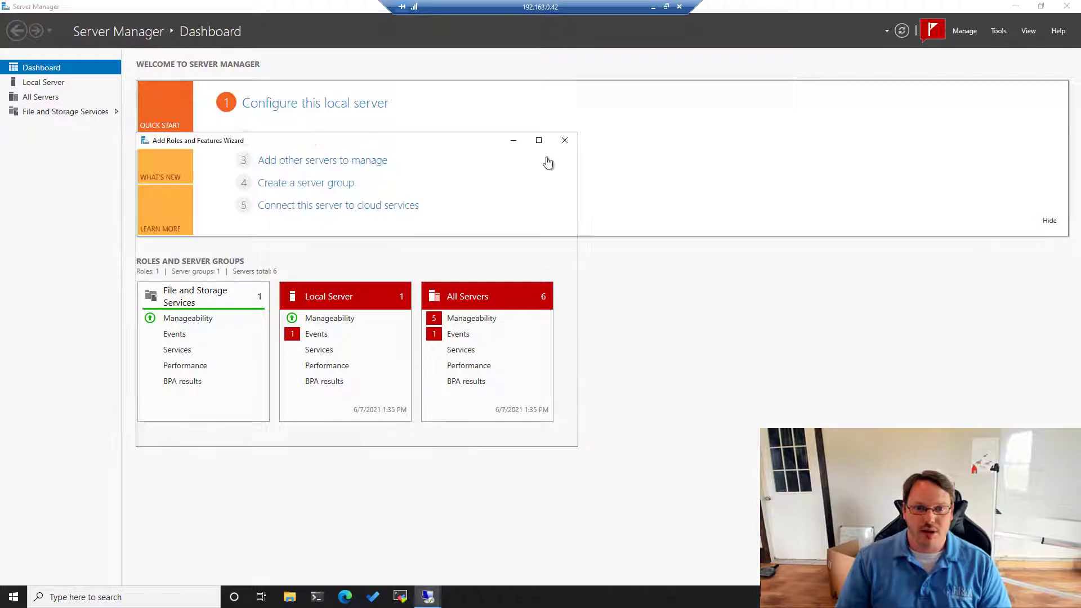
pyautogui.click(437, 435)
pyautogui.click(437, 434)
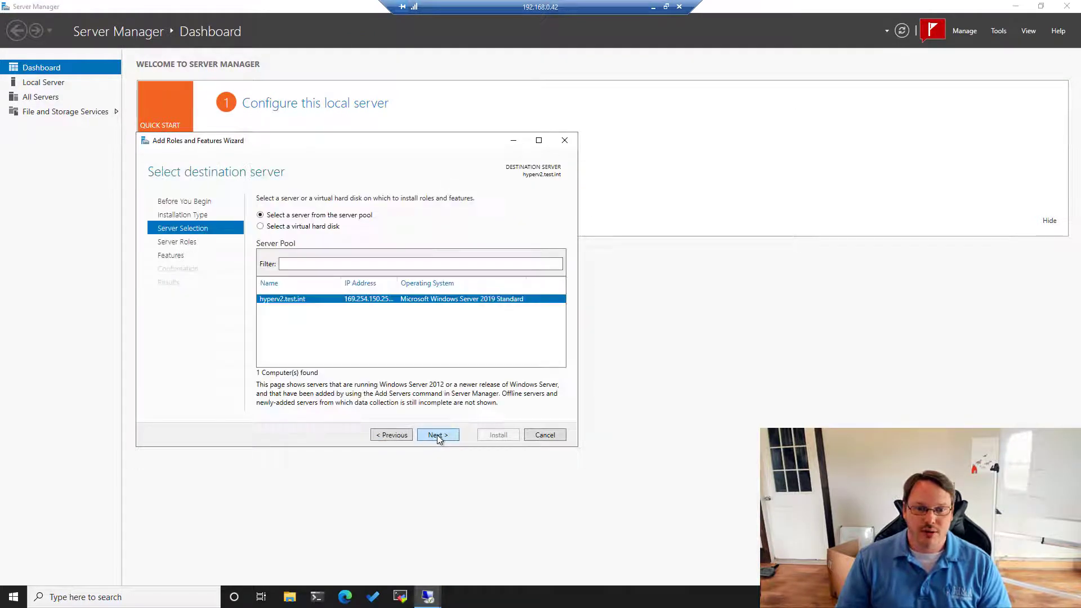
pyautogui.click(437, 434)
pyautogui.click(273, 324)
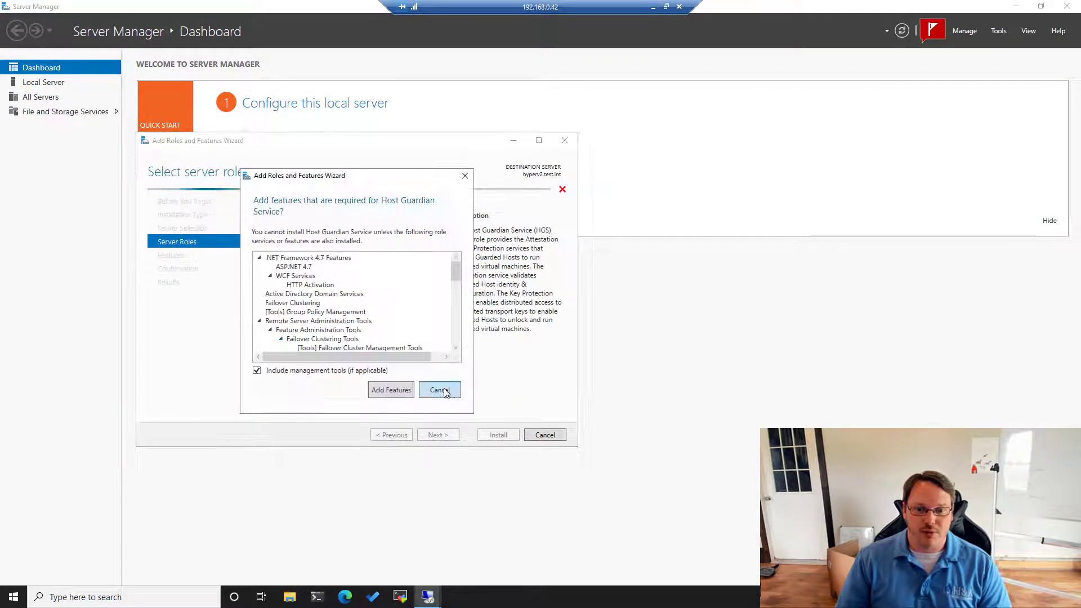
pyautogui.click(440, 389)
pyautogui.click(272, 333)
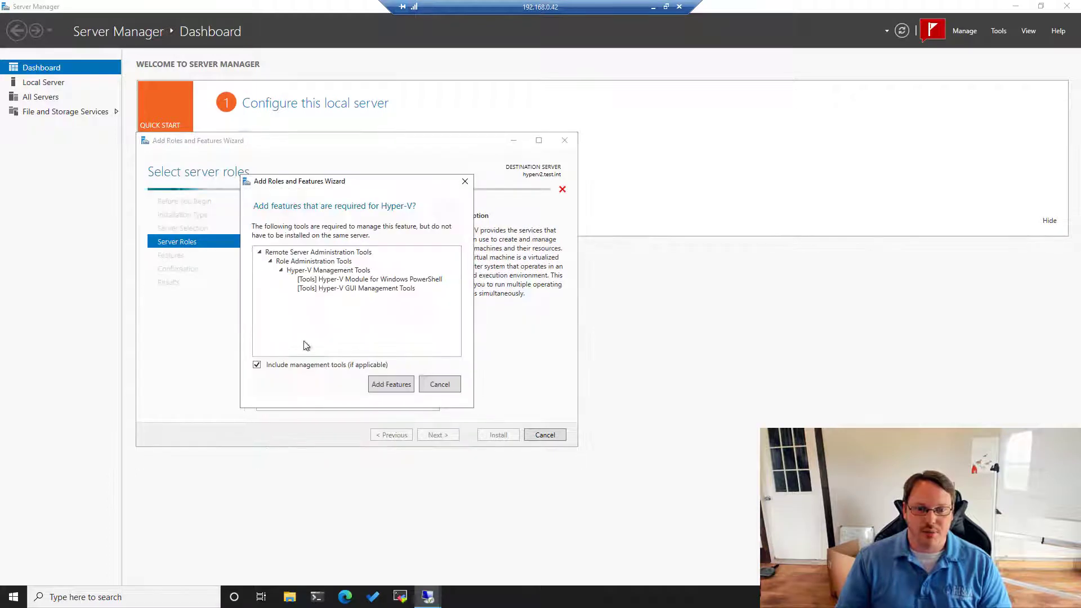
pyautogui.click(405, 385)
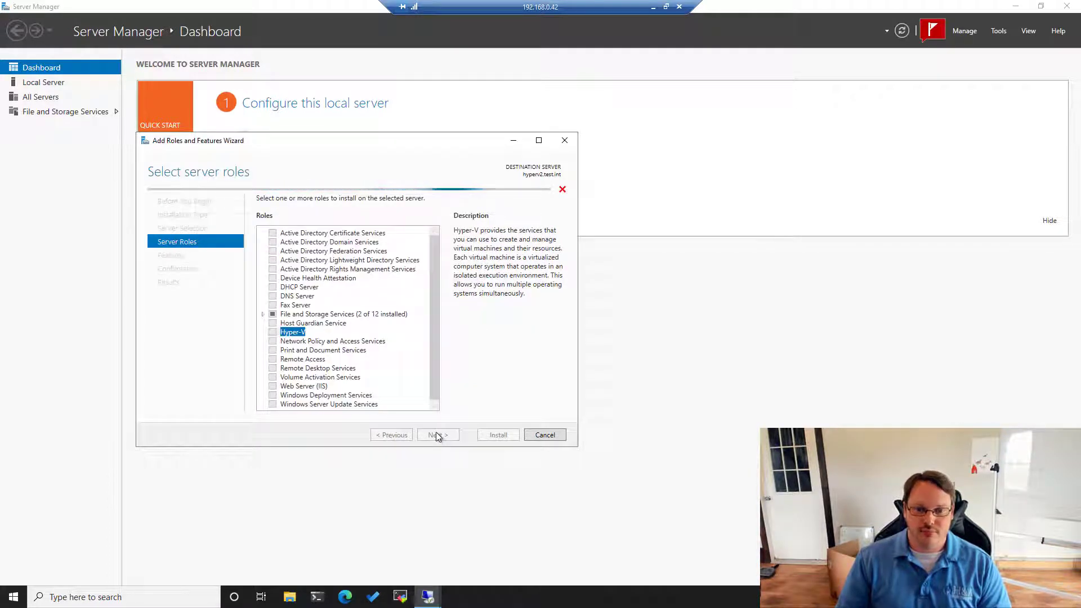
# - Select the Failover Clustering feature with its management tools
pyautogui.click(445, 435)
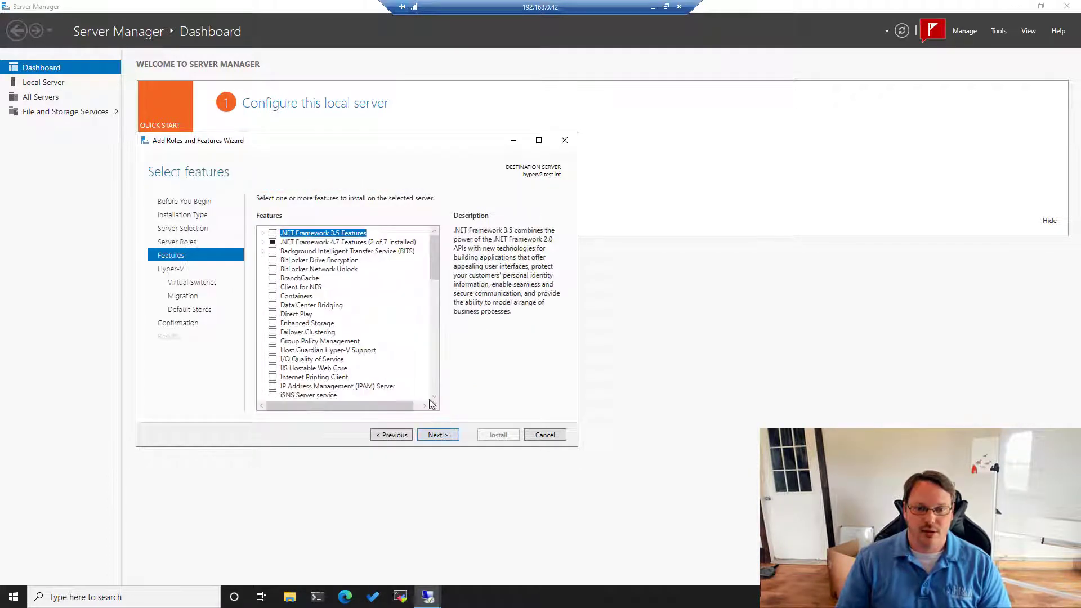
pyautogui.click(272, 332)
pyautogui.click(403, 384)
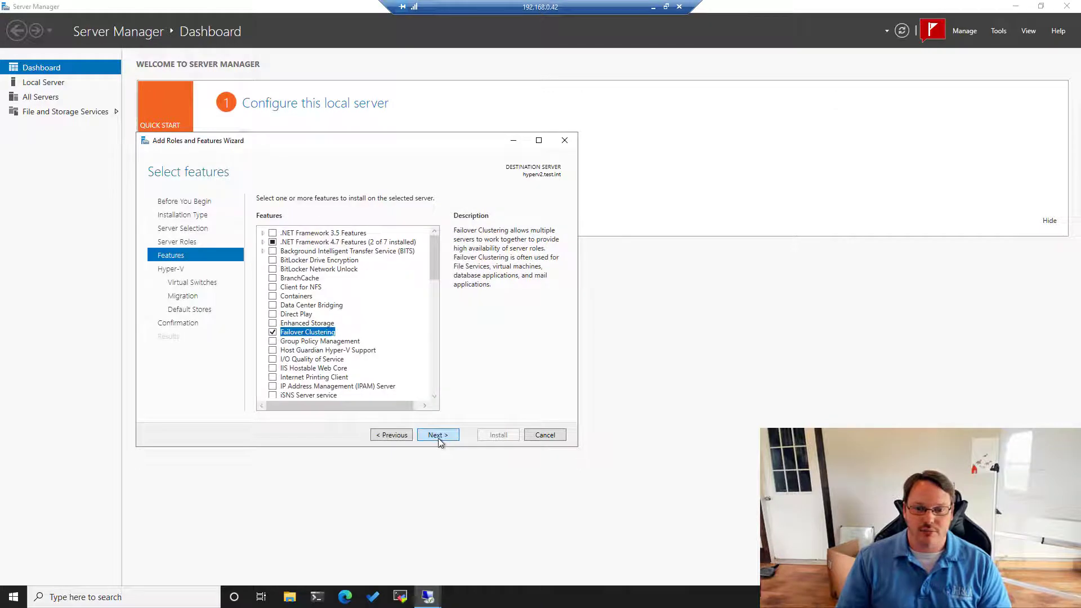
pyautogui.click(438, 438)
# - Create a virtual switch on Ethernet 2, allow live migrations, and keep default stores
pyautogui.click(437, 437)
pyautogui.click(438, 437)
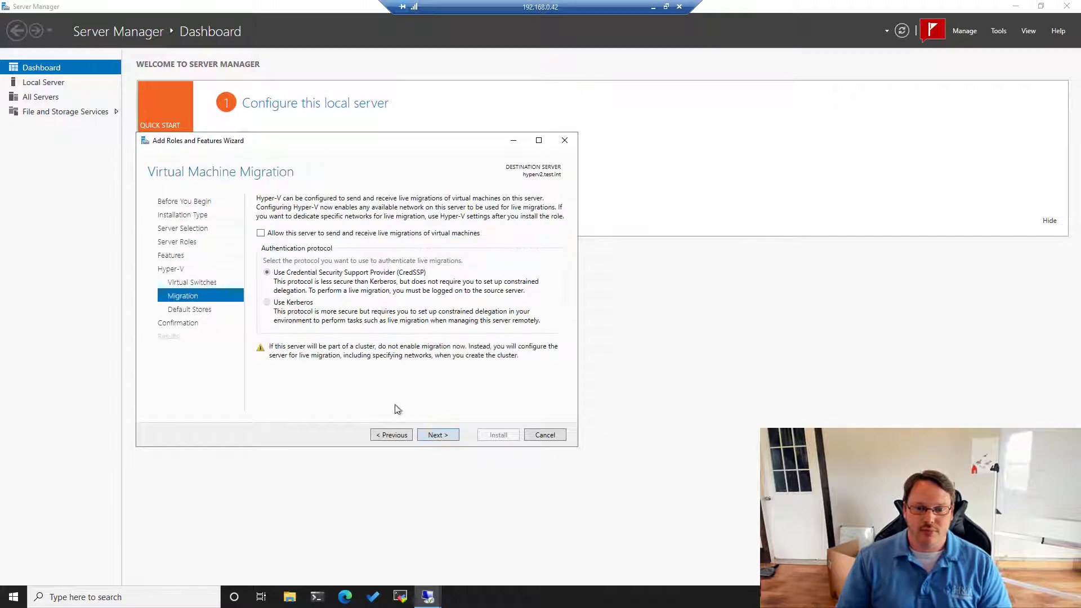
pyautogui.click(392, 434)
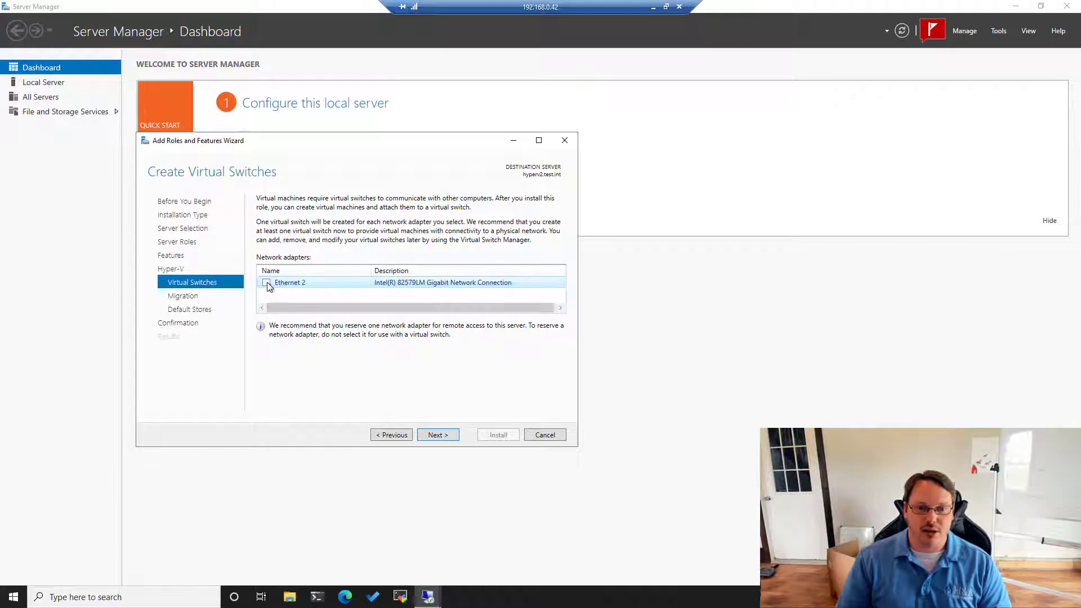
pyautogui.click(267, 284)
pyautogui.click(438, 435)
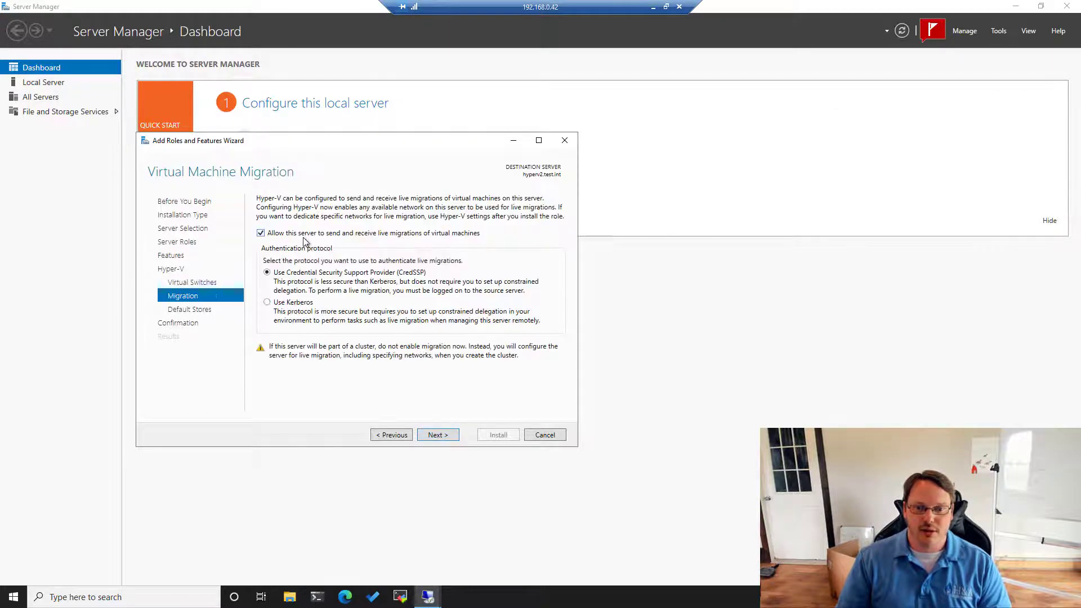
pyautogui.click(448, 437)
pyautogui.click(447, 436)
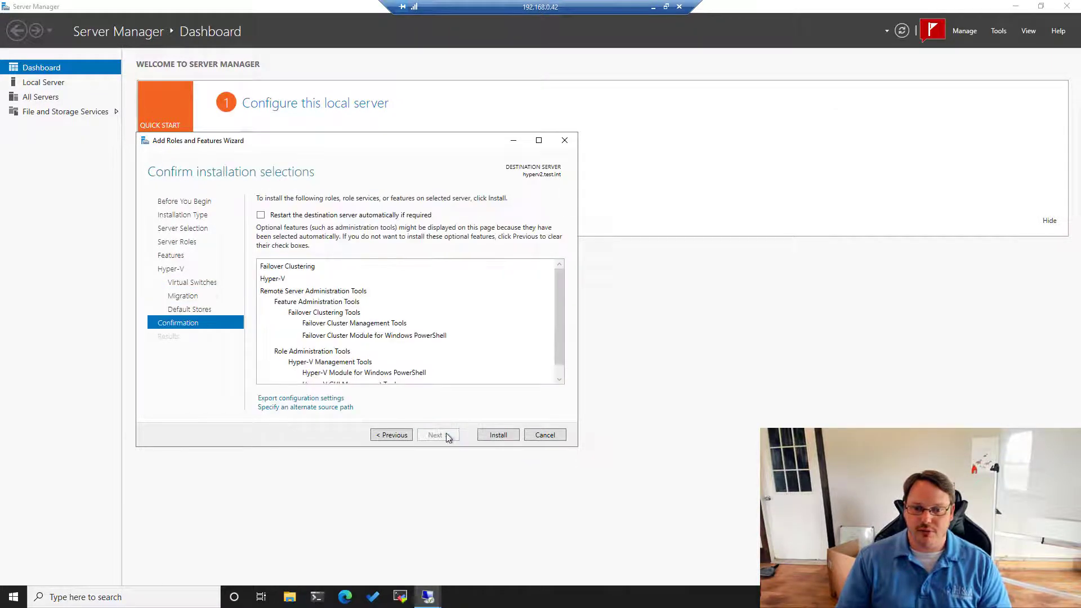
# - Allow automatic restarts, start the installation, and leave the hyperv2 session running
pyautogui.click(316, 215)
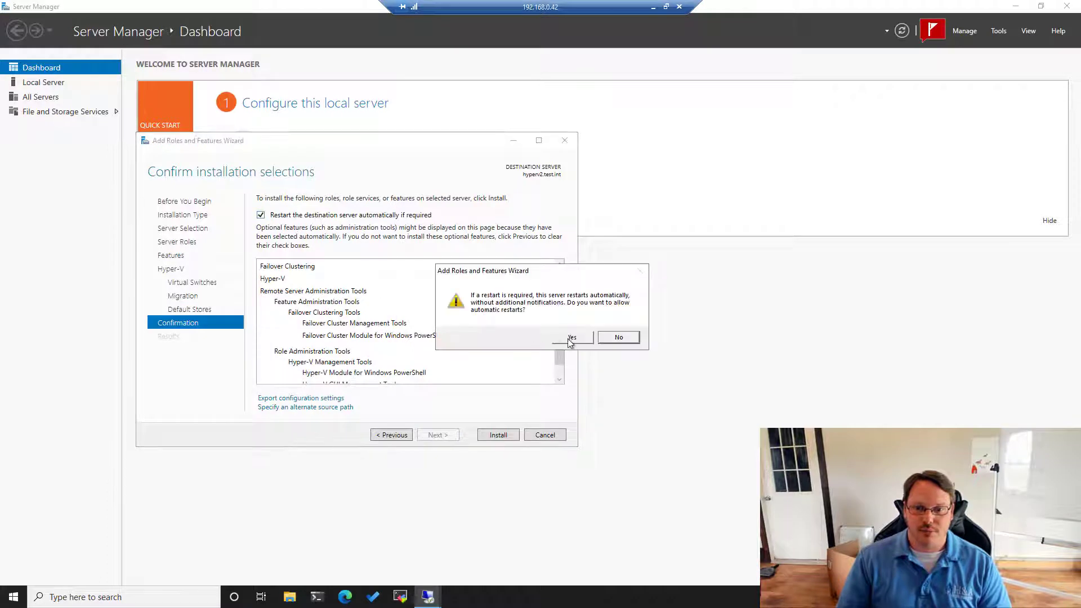
pyautogui.click(569, 340)
pyautogui.click(498, 436)
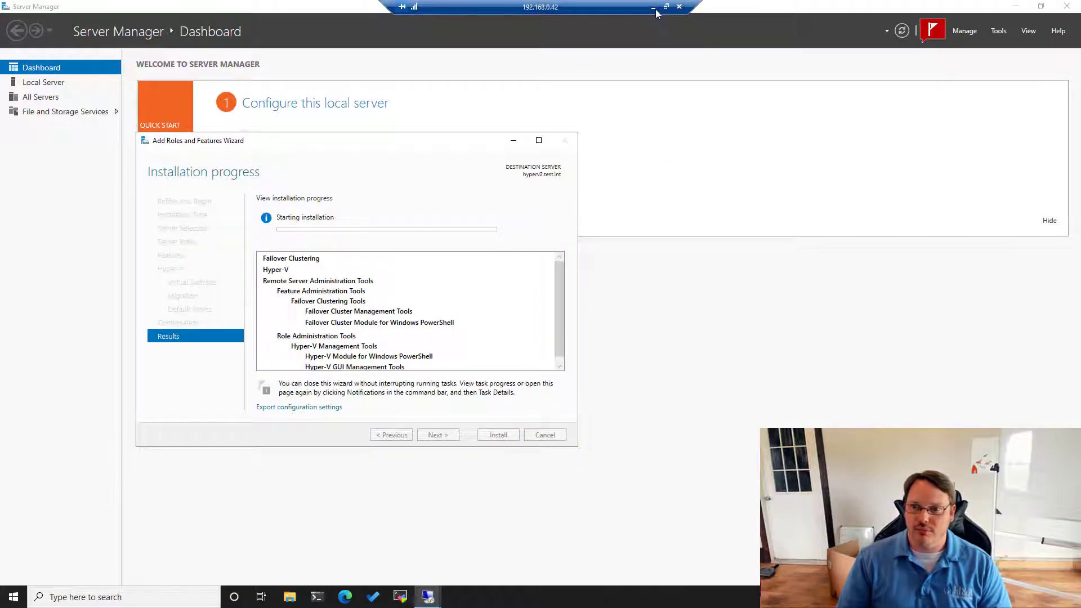
pyautogui.click(653, 7)
# - Switch to the 192.168.0.43 session and launch Server Manager, dismissing the inventory notice
pyautogui.moveTo(428, 597)
pyautogui.click(306, 544)
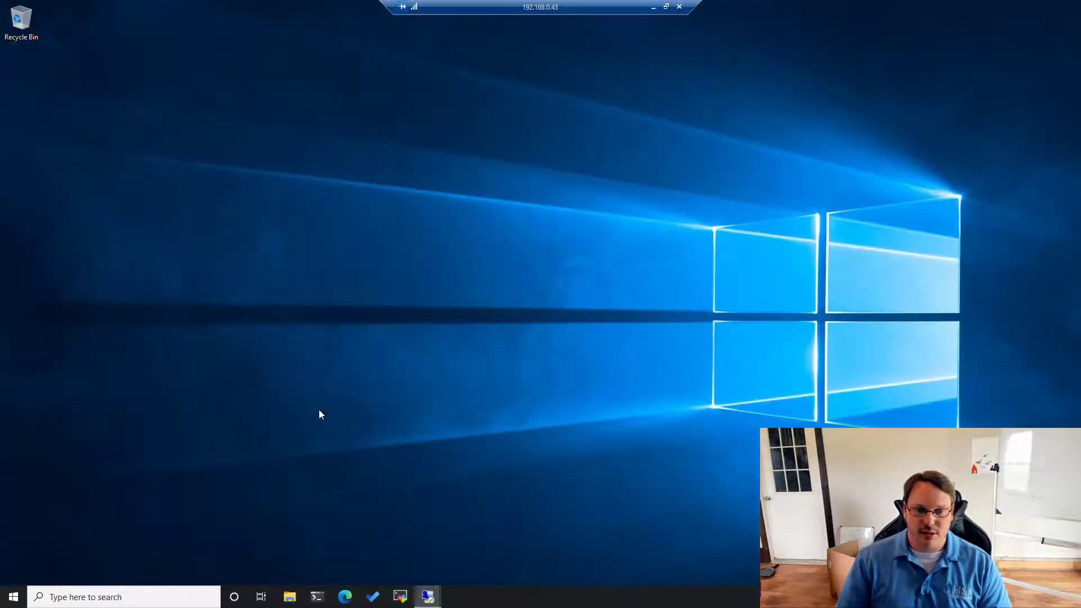
pyautogui.press('super')
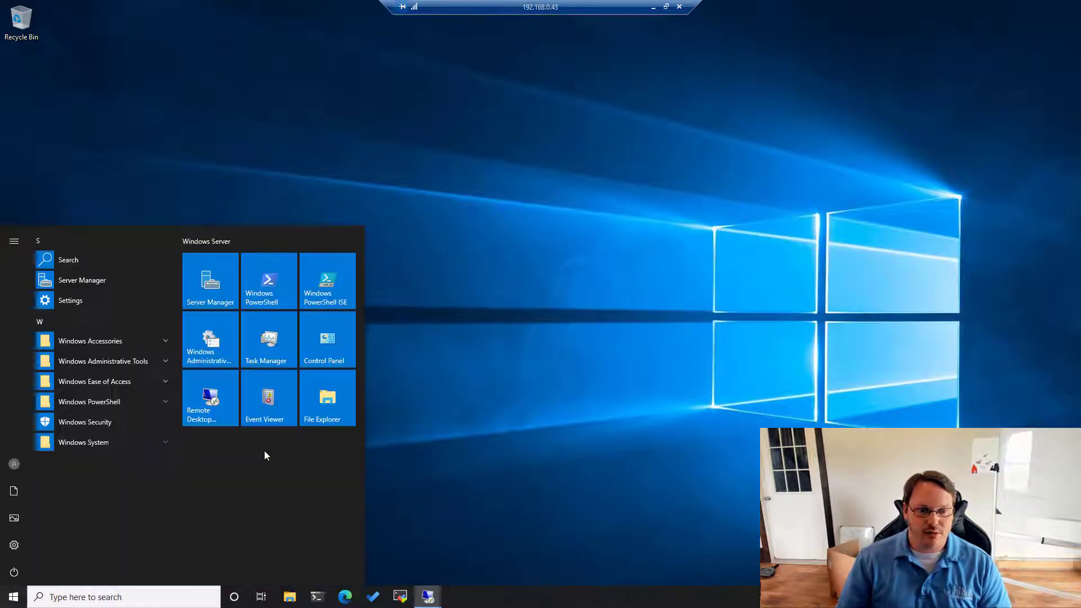
pyautogui.click(73, 280)
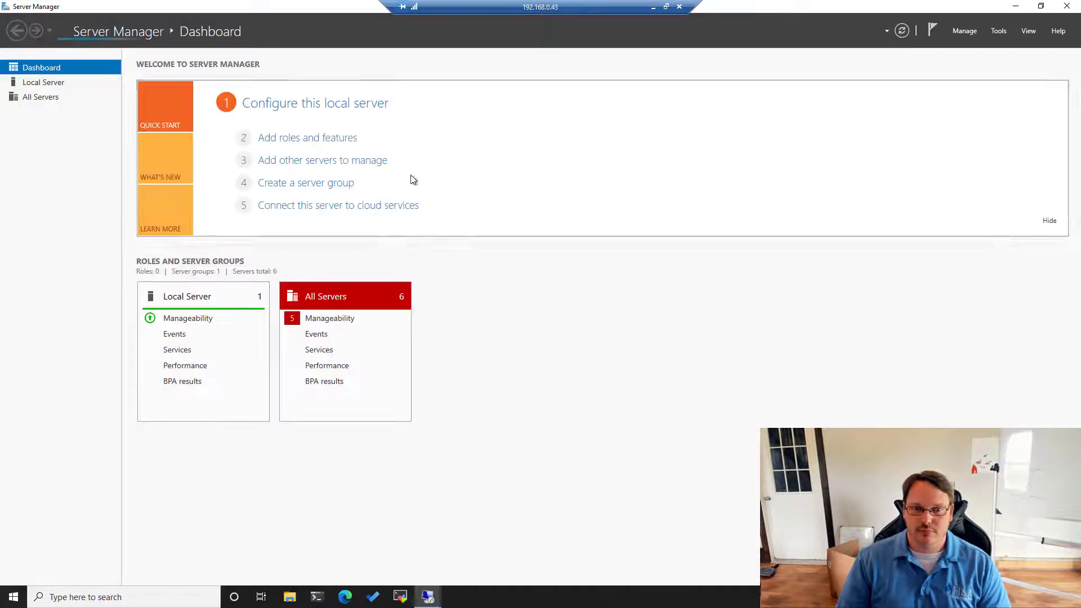
pyautogui.click(307, 138)
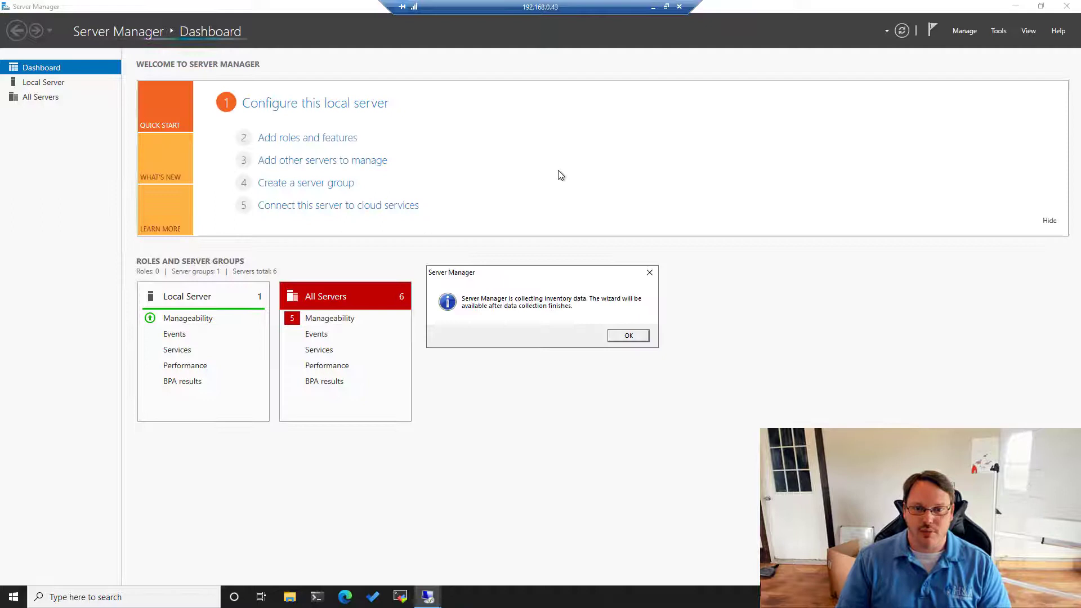
pyautogui.click(626, 336)
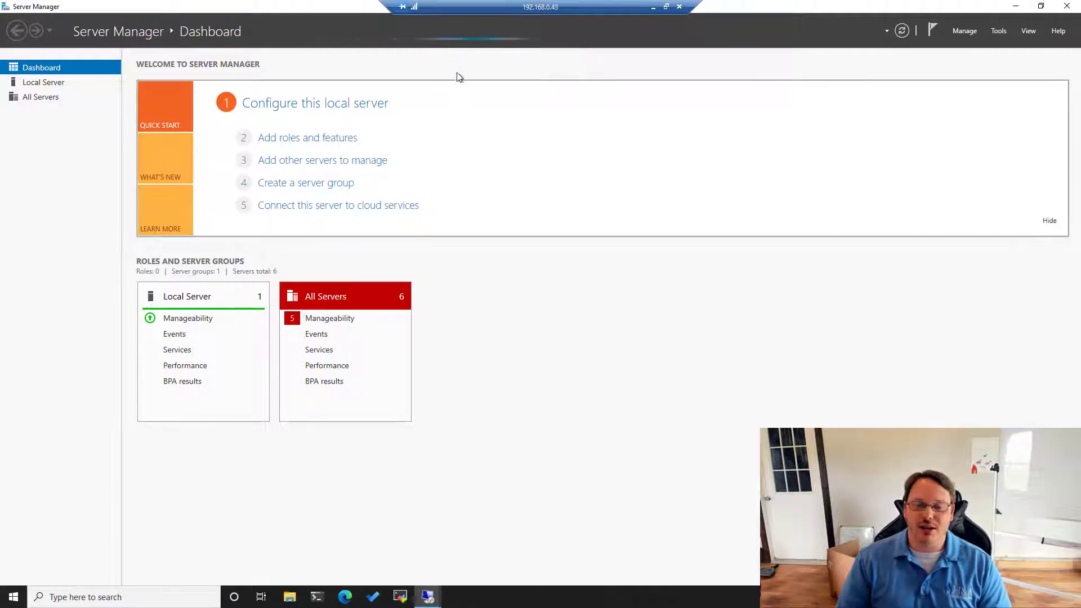
# - Run Add Roles and Features for hyperv3 and select Hyper-V with its management tools
pyautogui.click(296, 139)
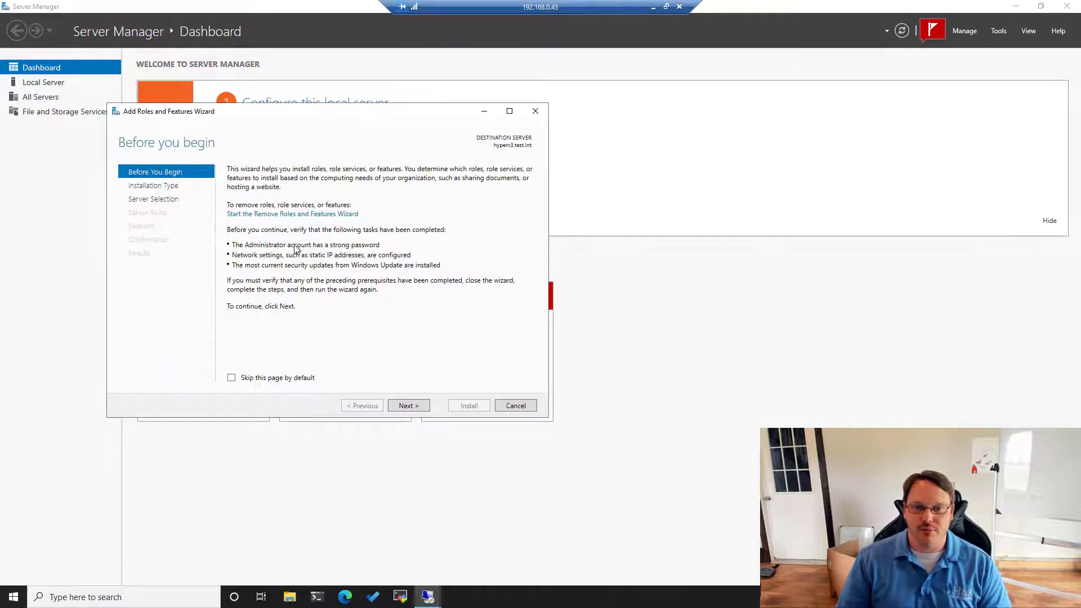
pyautogui.click(404, 409)
pyautogui.click(408, 407)
pyautogui.click(408, 406)
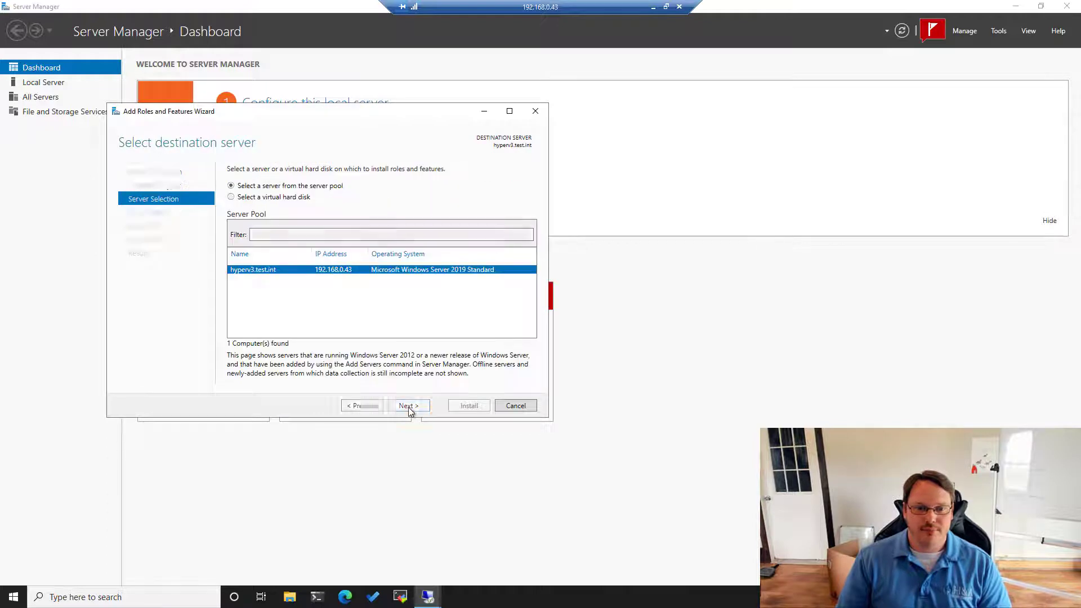
pyautogui.click(244, 303)
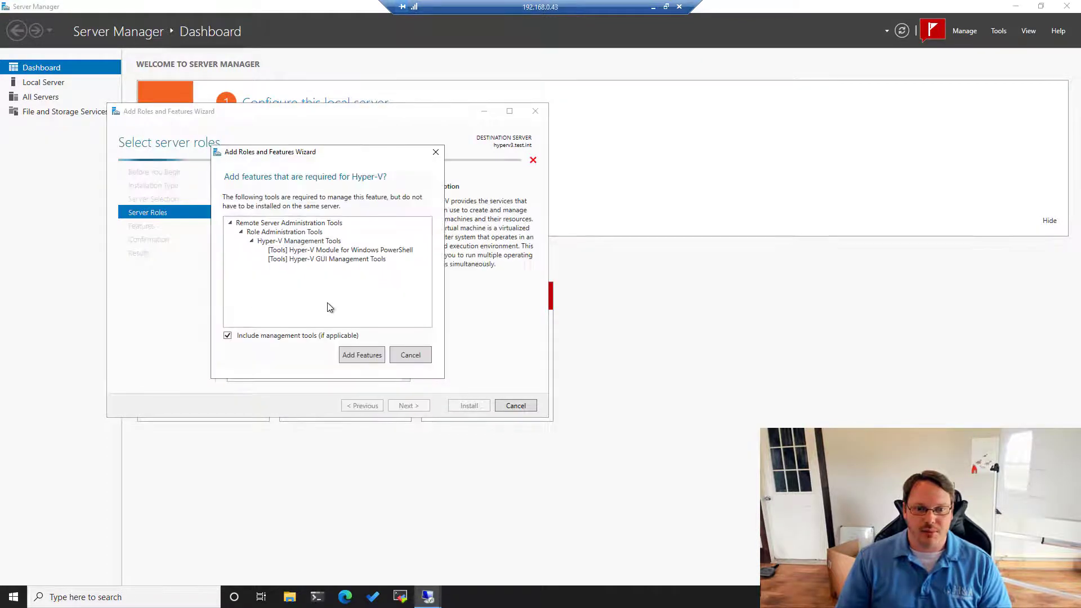
pyautogui.click(373, 355)
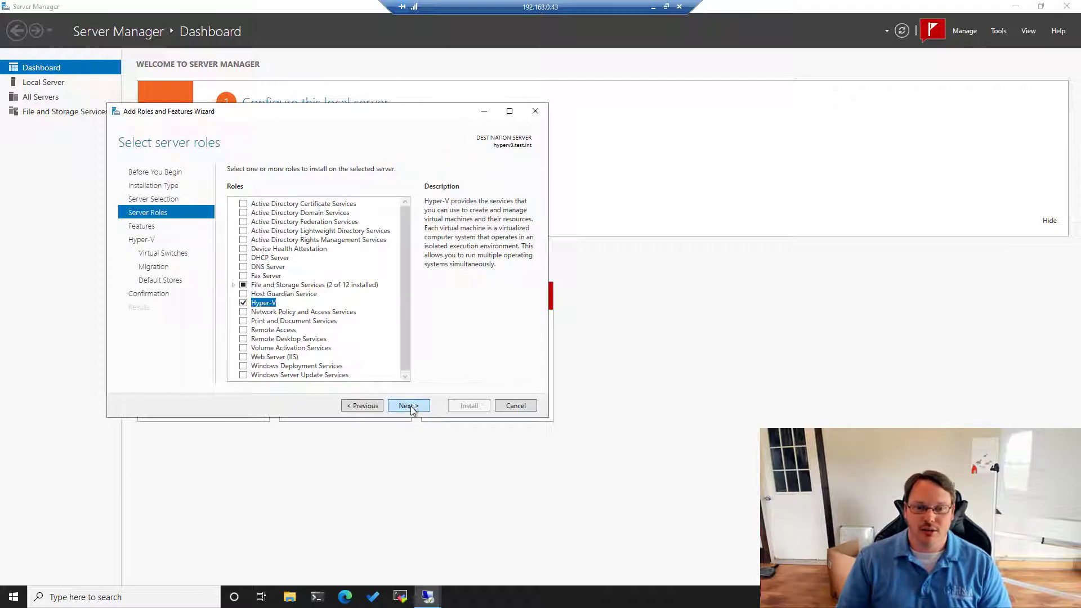
# - Select the Failover Clustering feature with its management tools
pyautogui.click(408, 406)
pyautogui.click(244, 304)
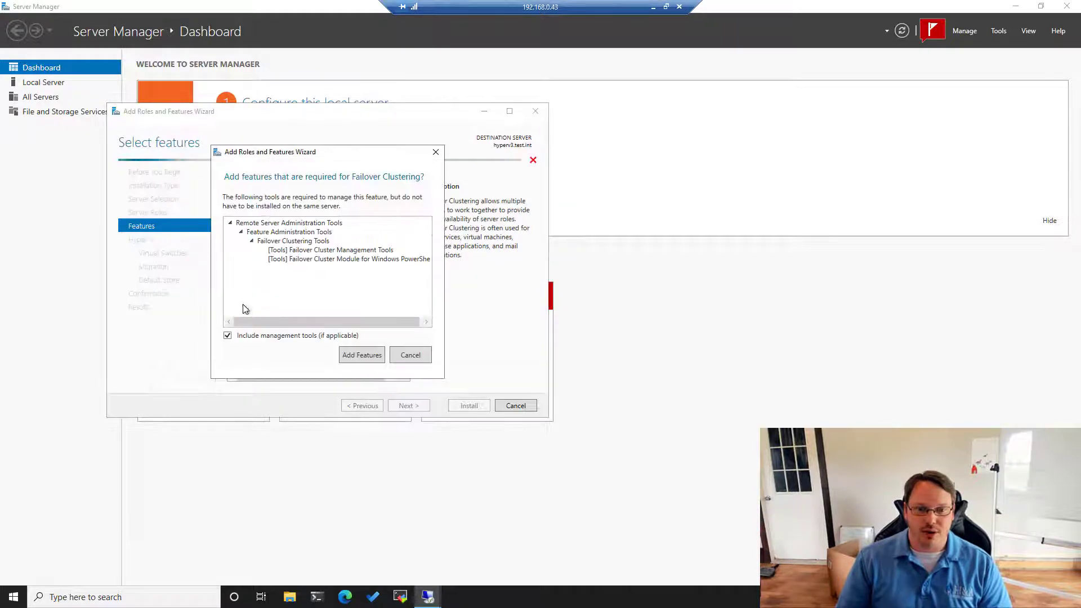
pyautogui.click(364, 356)
pyautogui.click(409, 406)
# - Create a virtual switch on Ethernet, allow live migrations, and keep default stores
pyautogui.click(408, 406)
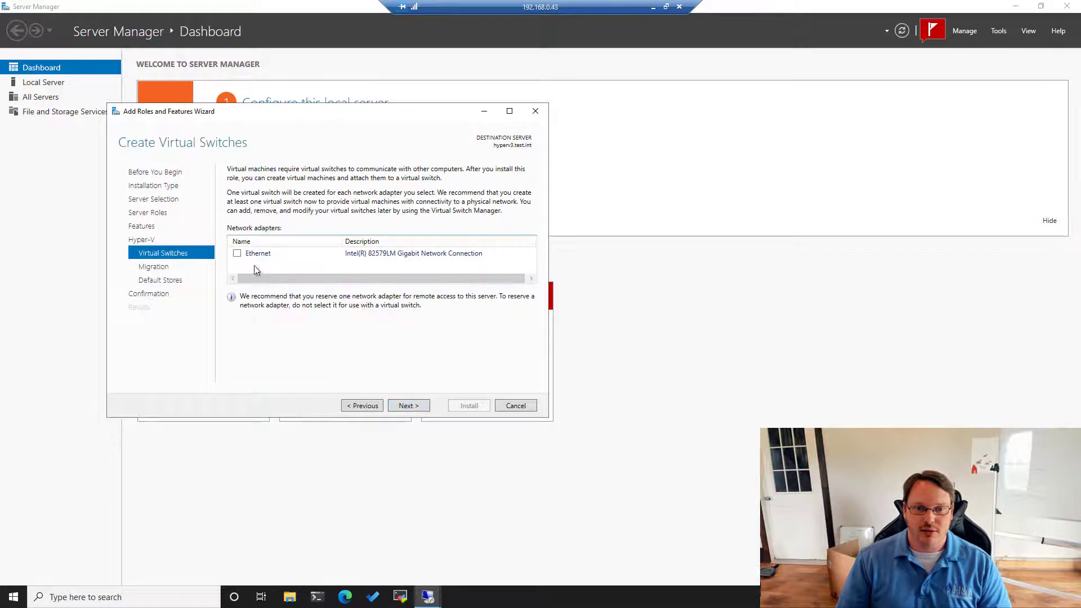
pyautogui.click(237, 253)
pyautogui.click(418, 408)
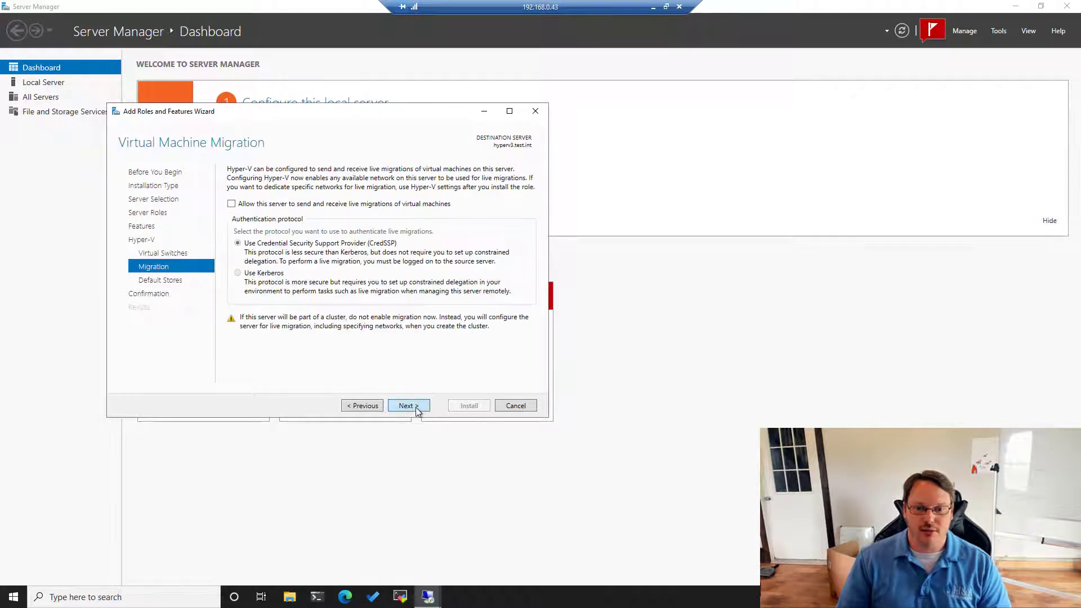
pyautogui.click(260, 206)
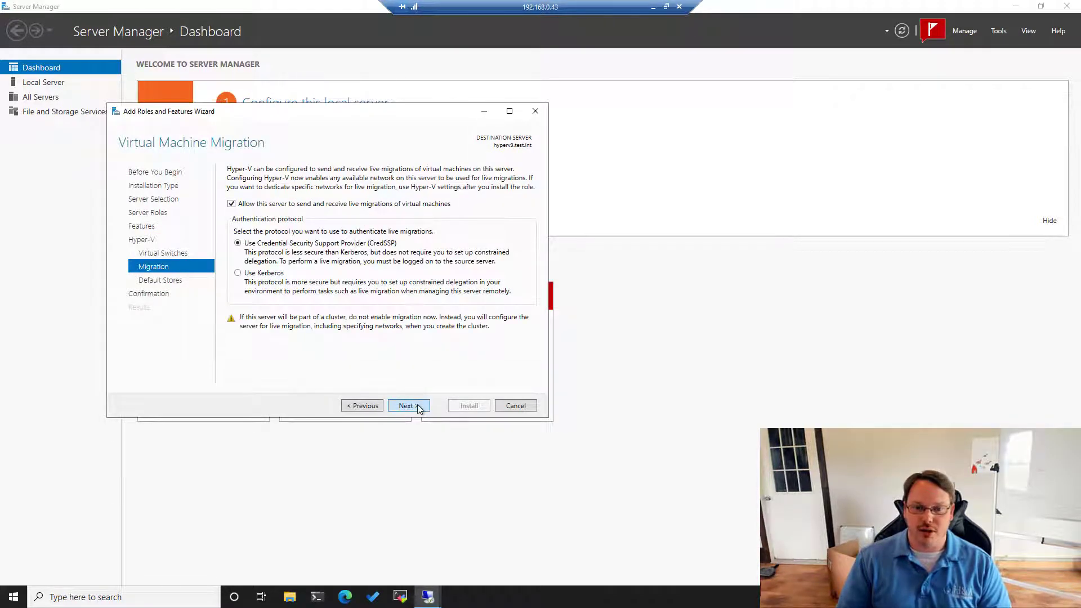
pyautogui.click(417, 405)
pyautogui.click(418, 405)
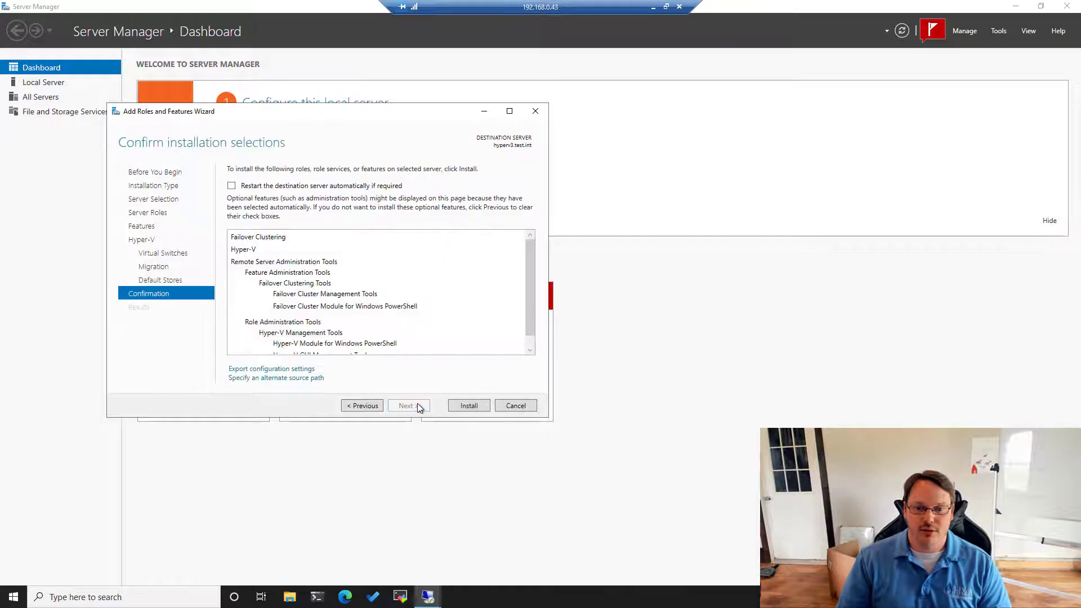
# - Allow automatic restarts and start the installation on hyperv3
pyautogui.click(256, 187)
pyautogui.click(573, 337)
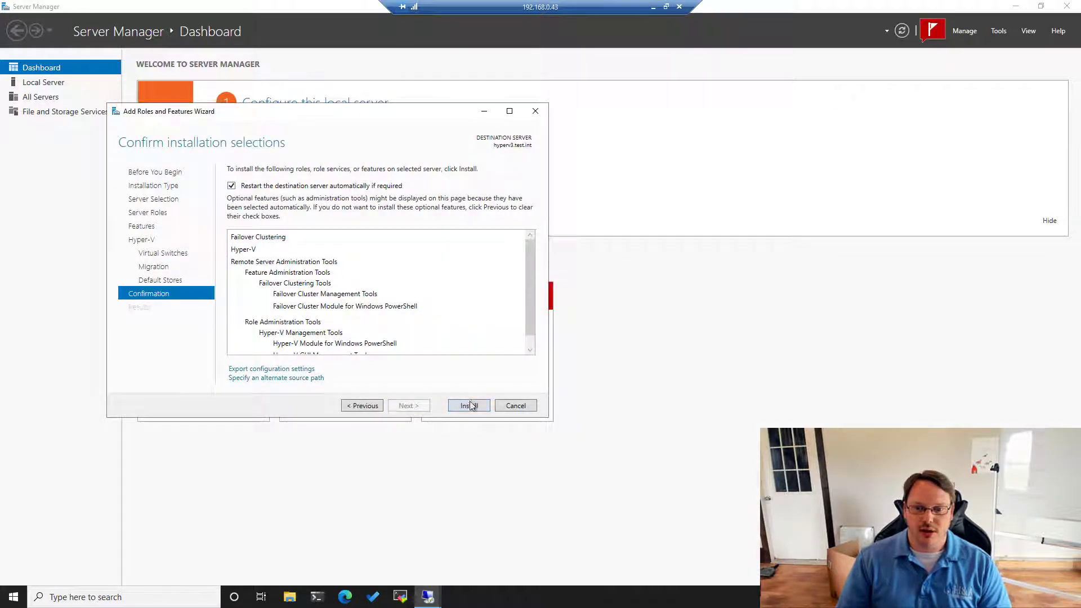
pyautogui.click(470, 406)
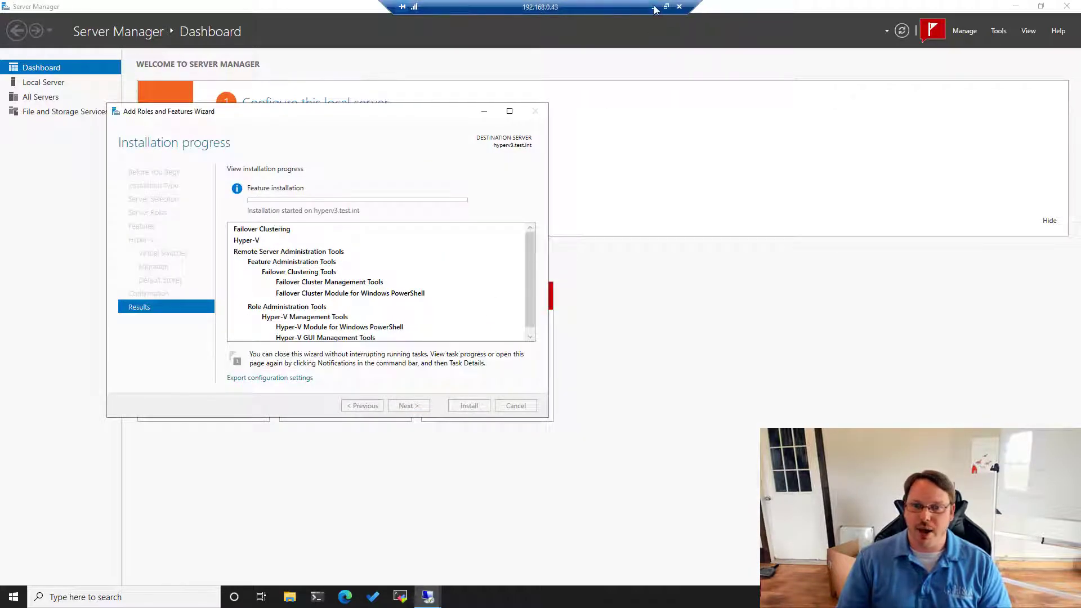
pyautogui.click(653, 7)
pyautogui.moveTo(428, 596)
pyautogui.click(480, 562)
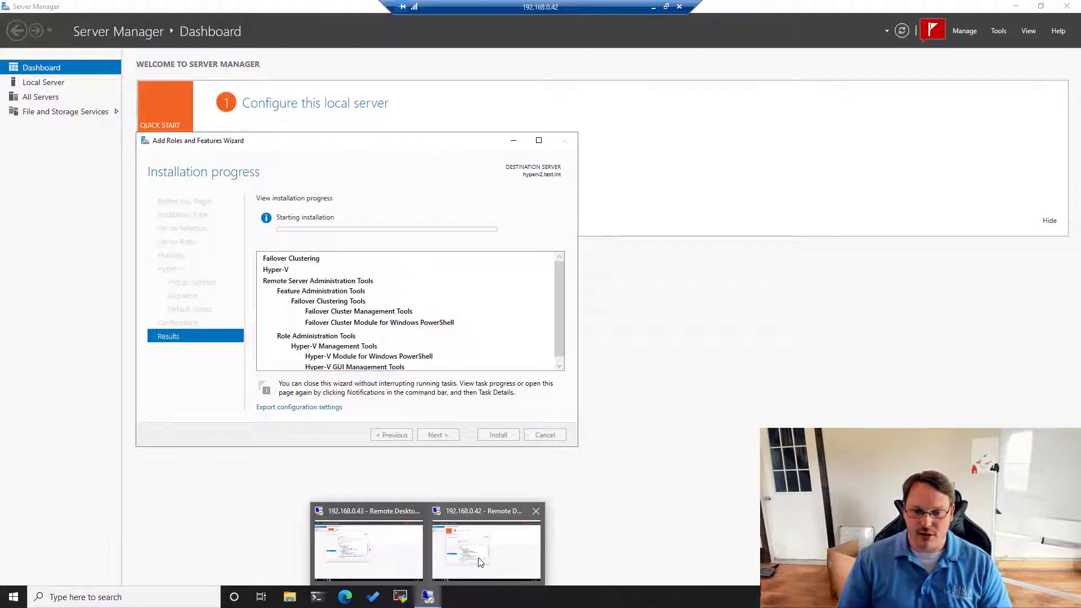
pyautogui.click(481, 562)
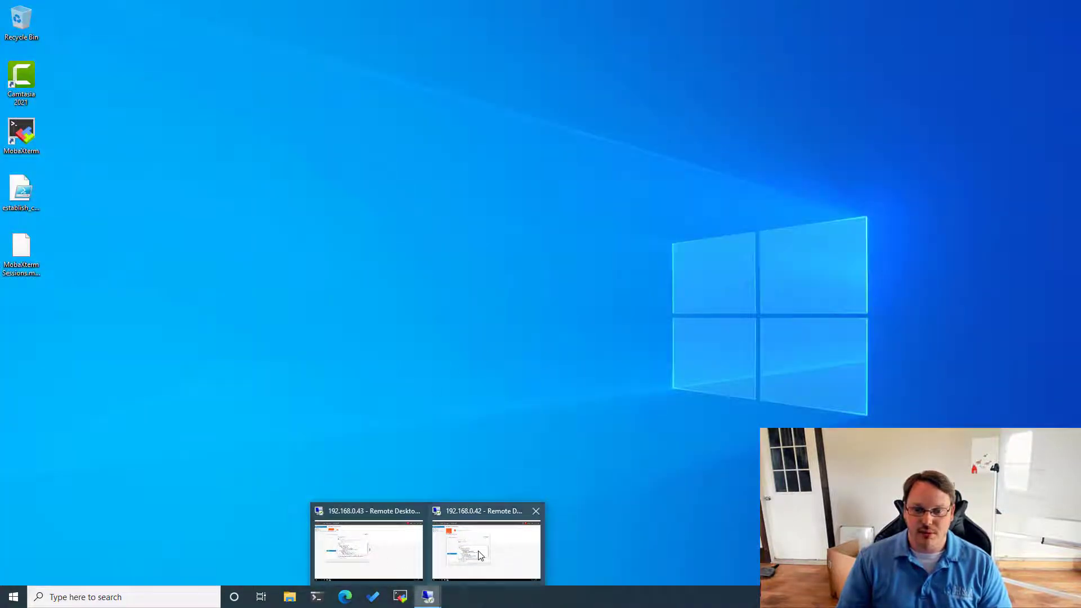
pyautogui.click(481, 556)
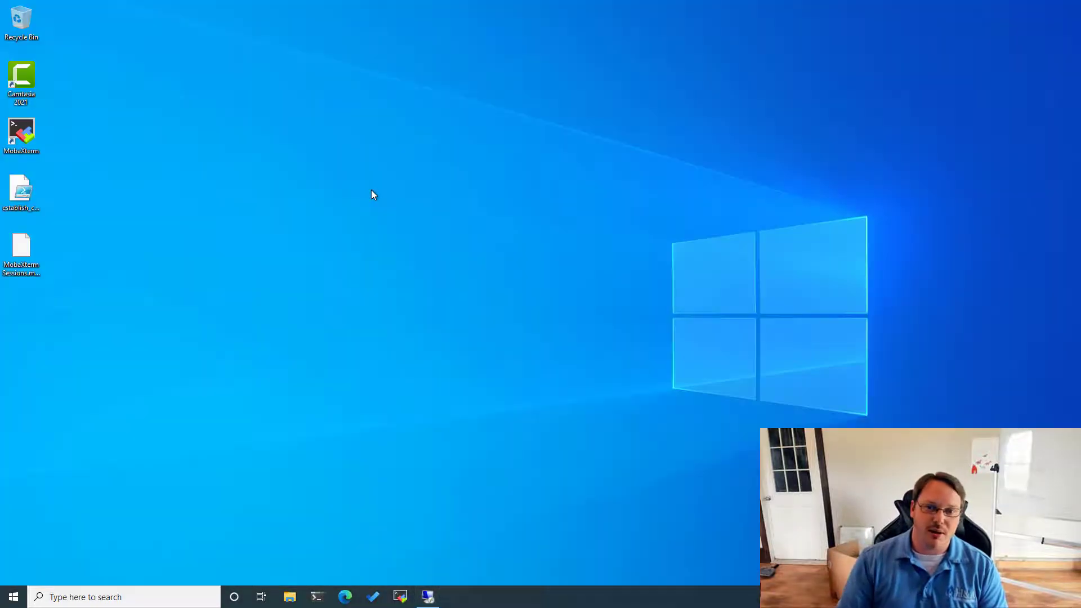
pyautogui.click(428, 597)
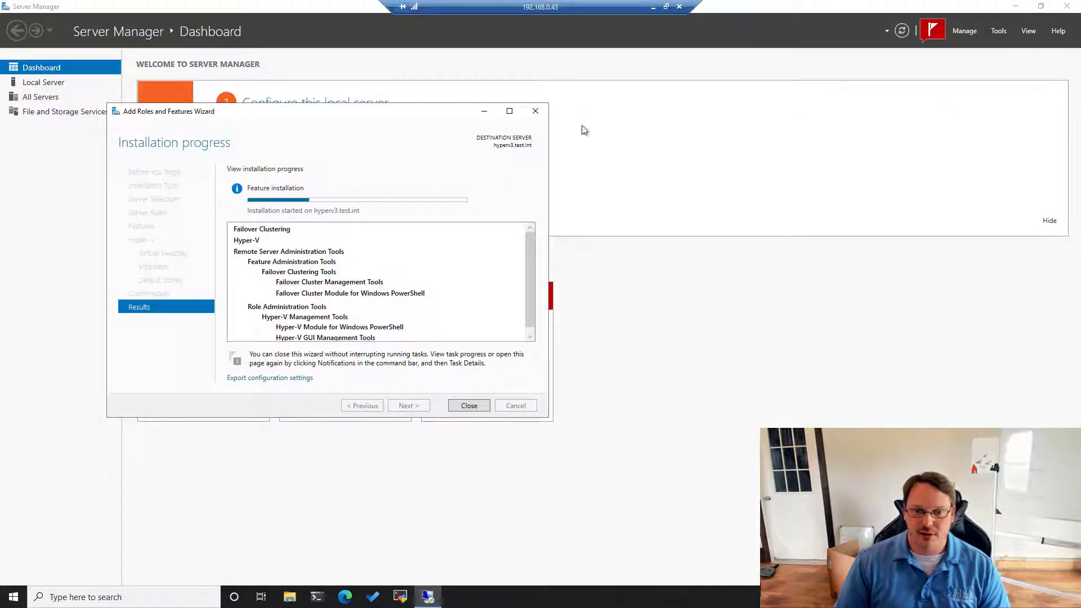
pyautogui.click(653, 7)
# - Start a Remote Desktop connection to 192.168.0.41, then cancel the attempt
pyautogui.press('super+r')
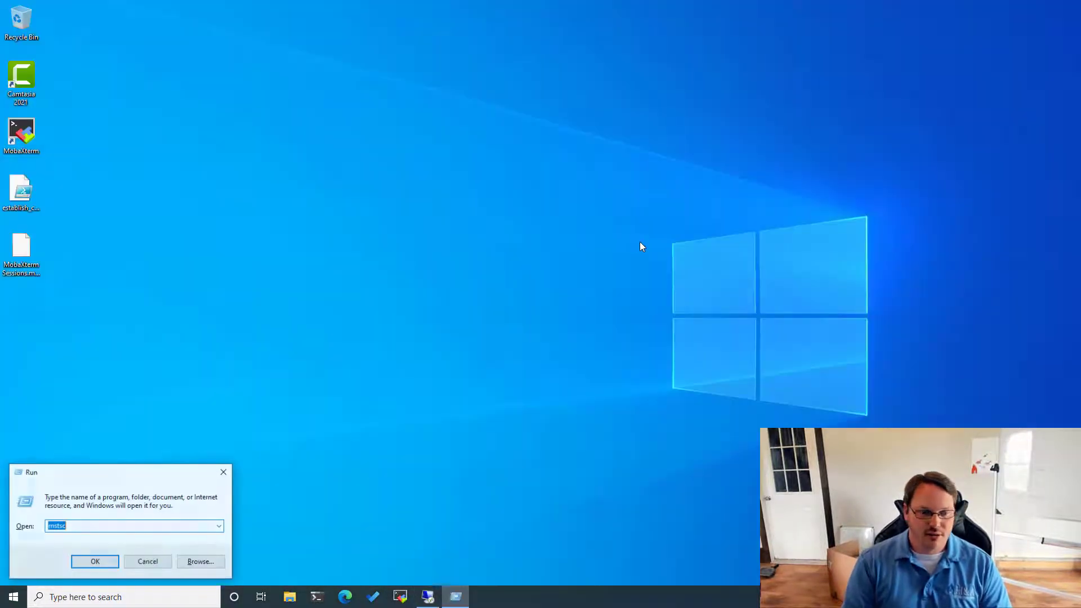
pyautogui.press('Return')
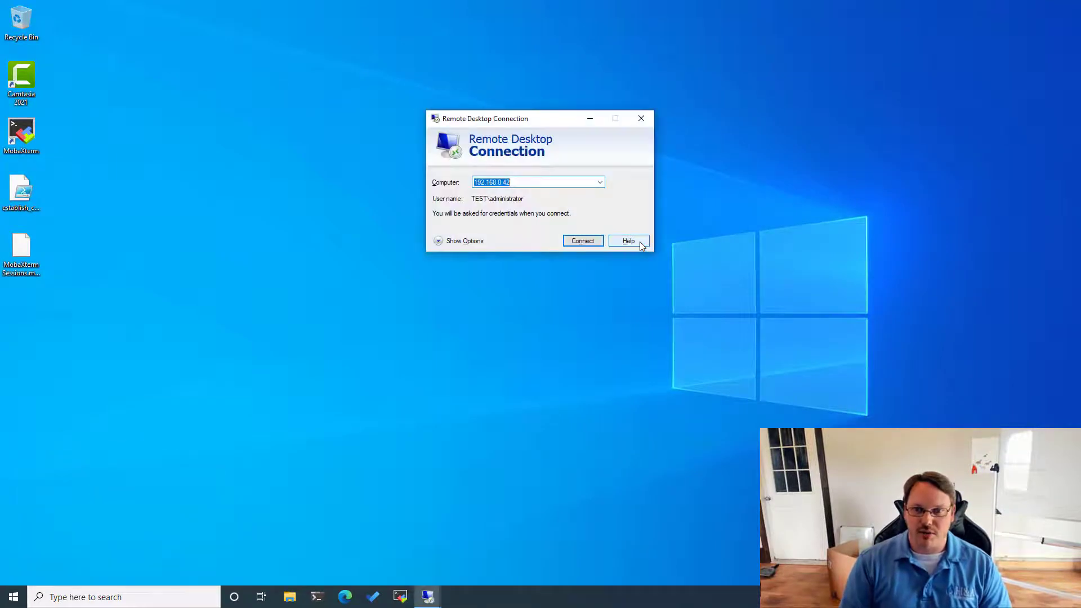
pyautogui.write('192.168.0.41')
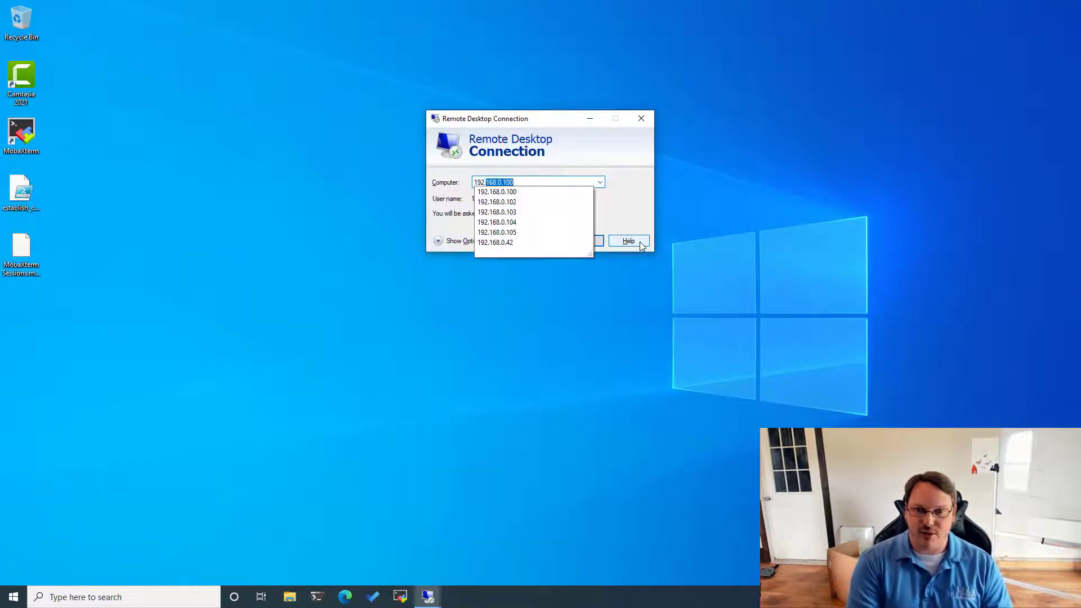
pyautogui.press('Return')
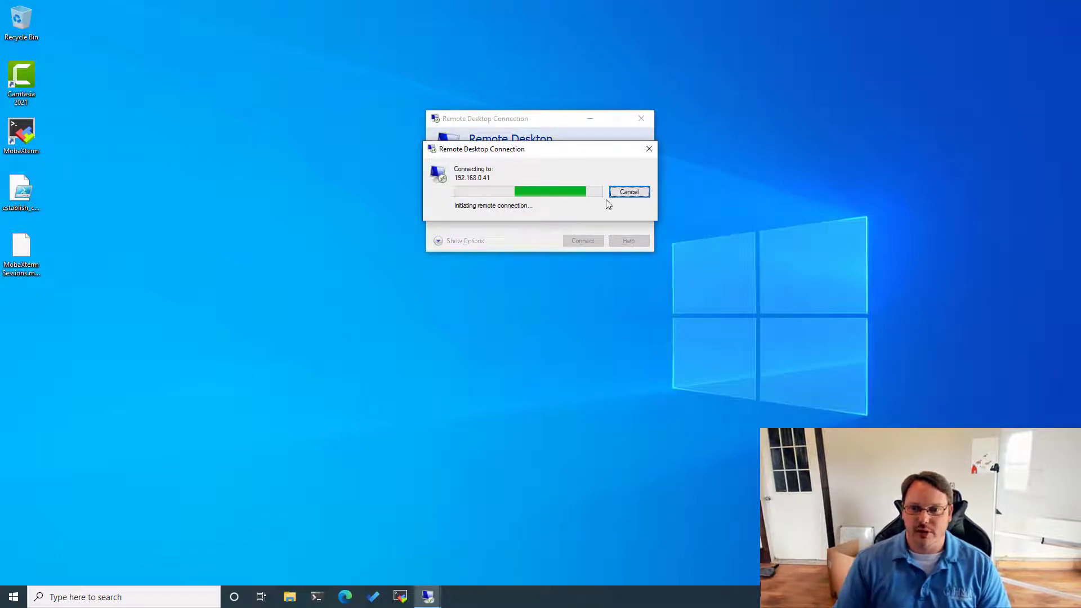
pyautogui.click(629, 191)
# - Check the 192.168.0.43 session, then connect to 192.168.0.41 and confirm
pyautogui.click(428, 597)
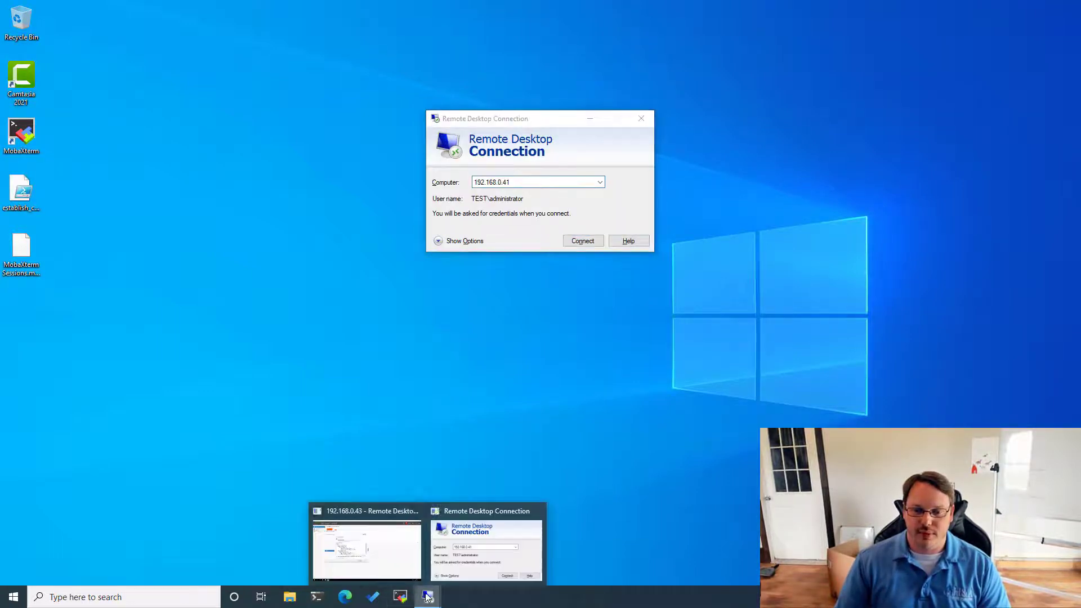
pyautogui.click(342, 558)
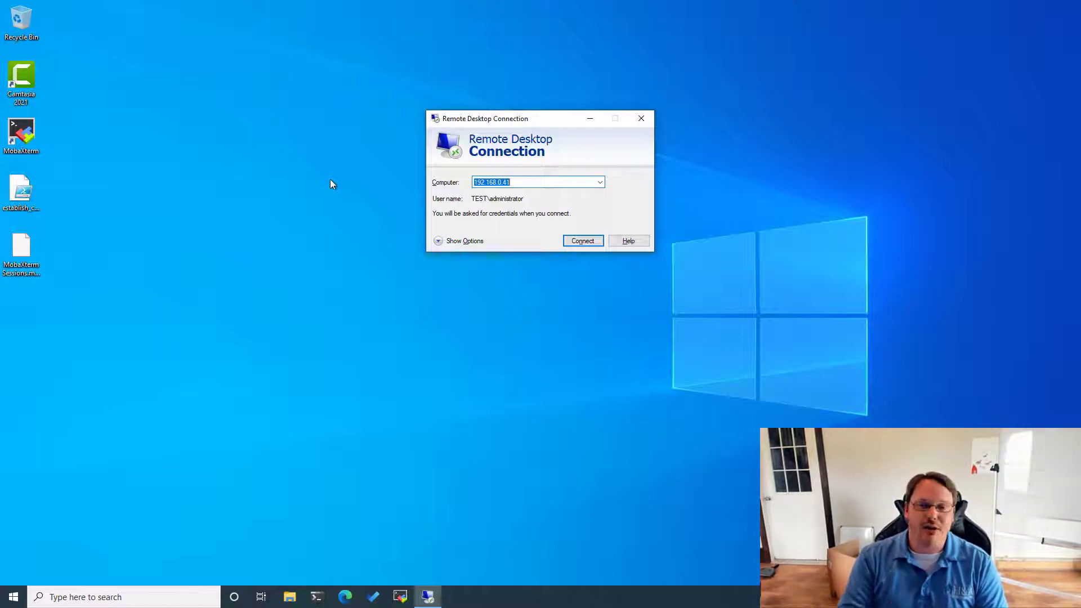
pyautogui.press('Return')
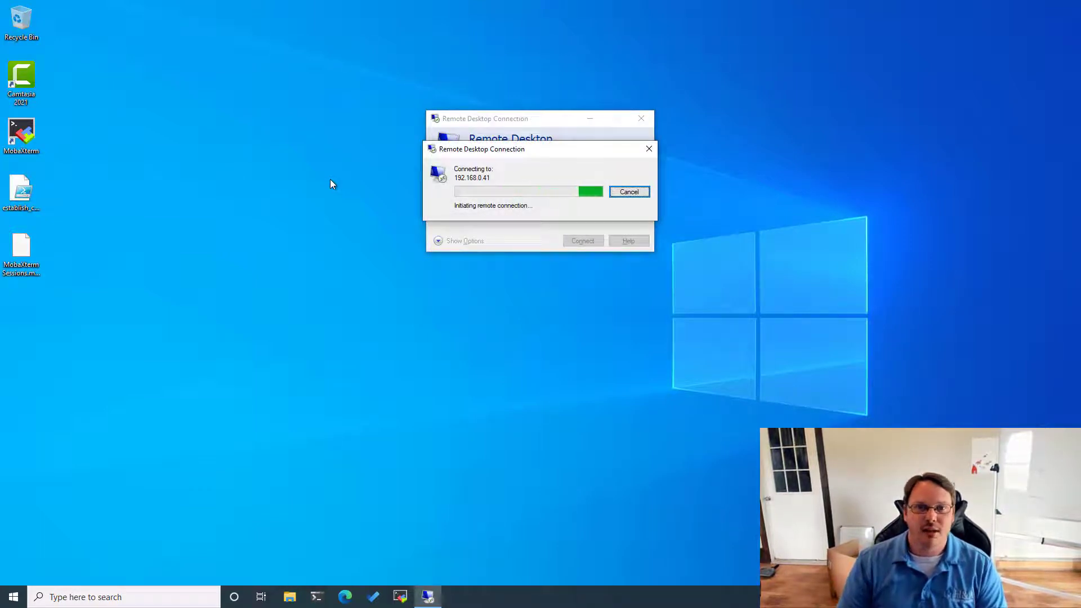
pyautogui.click(629, 192)
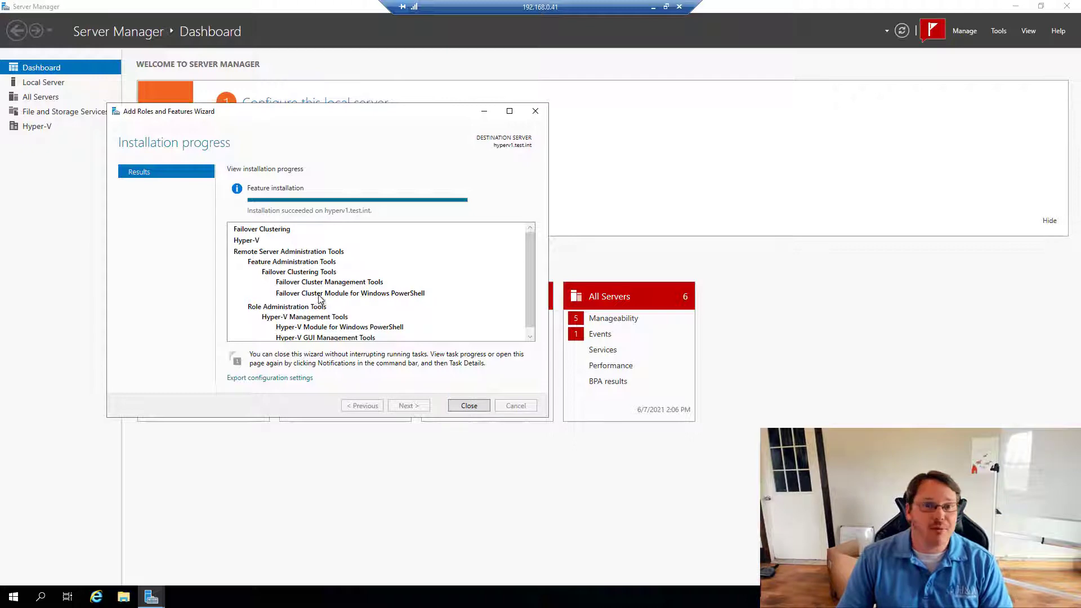
# - Close the finished installation wizard and launch Hyper-V Manager from the Tools menu
pyautogui.click(469, 406)
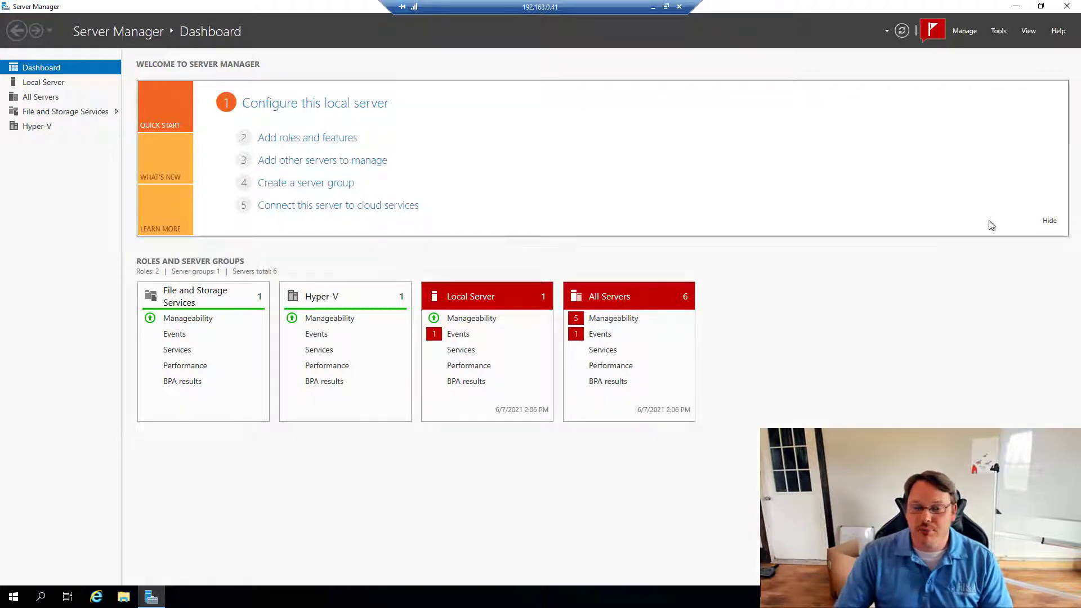
pyautogui.click(998, 32)
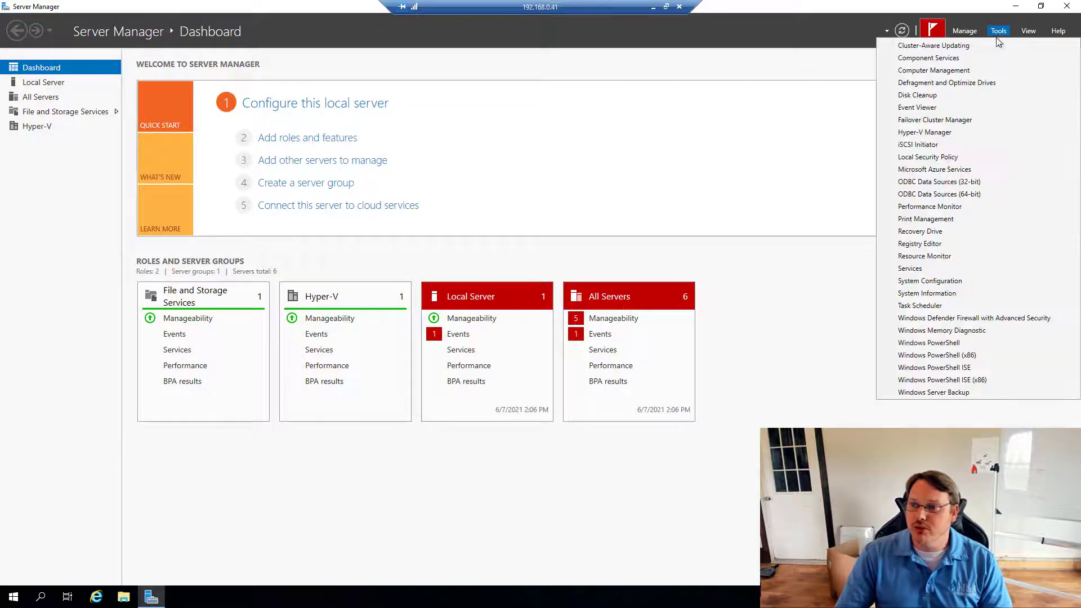
pyautogui.click(939, 133)
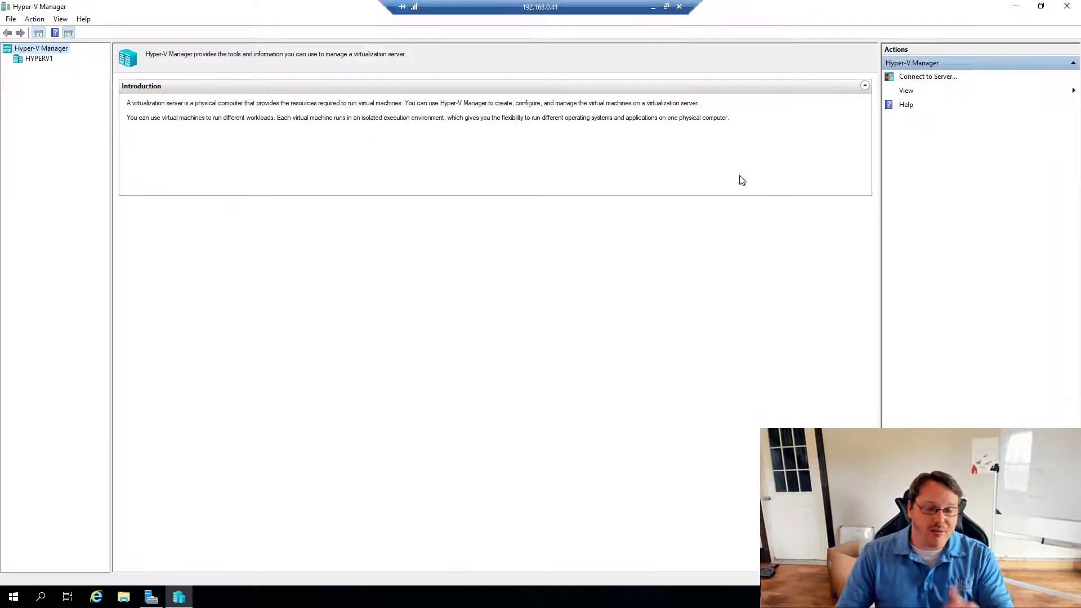
# - Select HYPERV1 and open its Virtual Switch Manager
pyautogui.click(36, 61)
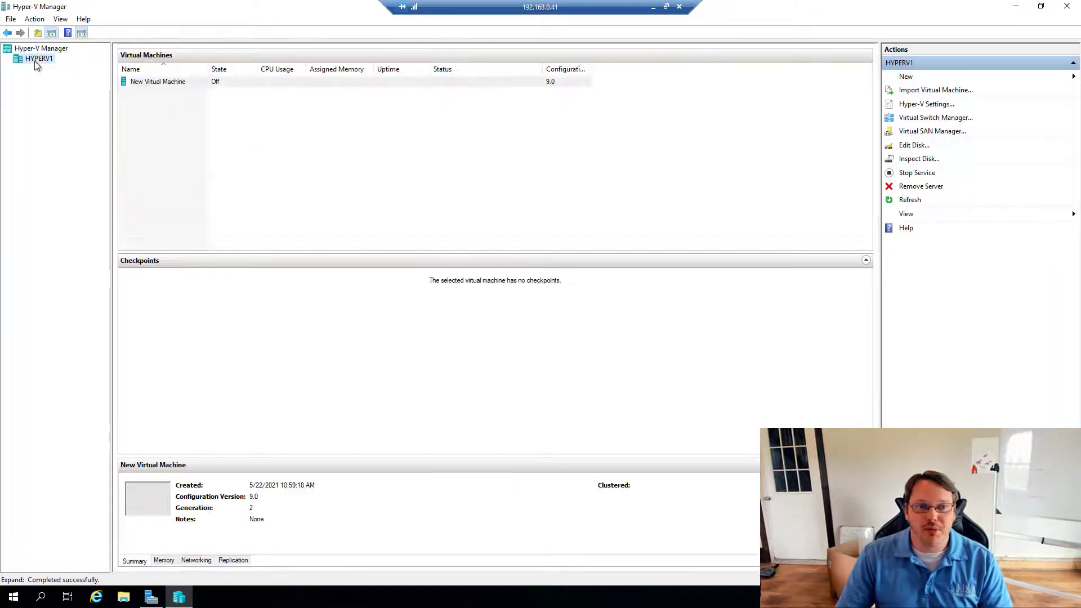
pyautogui.click(927, 120)
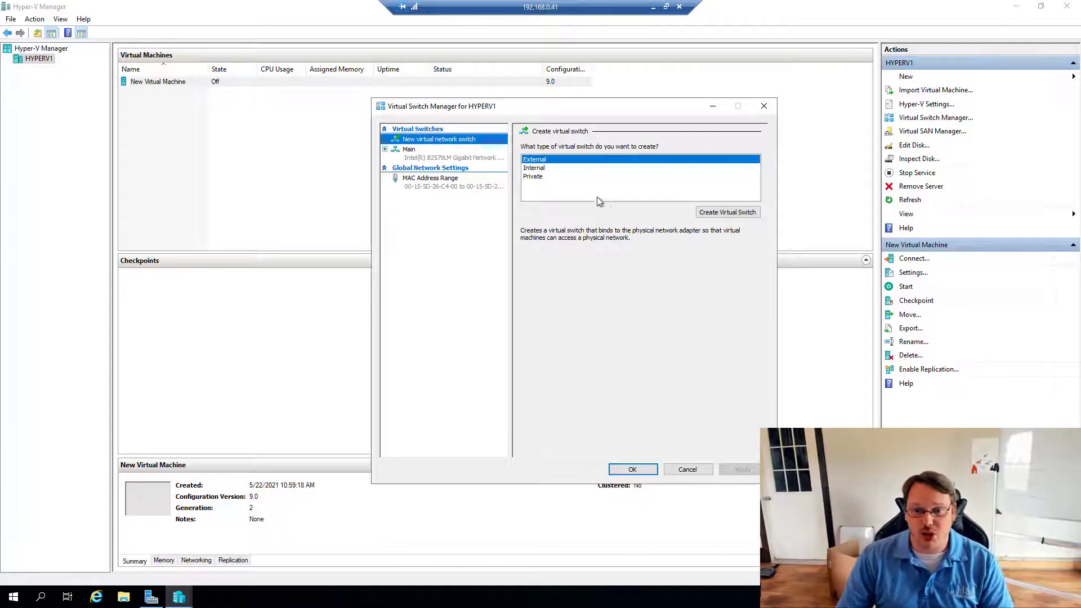
# - Draft a new virtual switch named Main, compare it with the existing Main switch, then cancel without saving
pyautogui.click(718, 214)
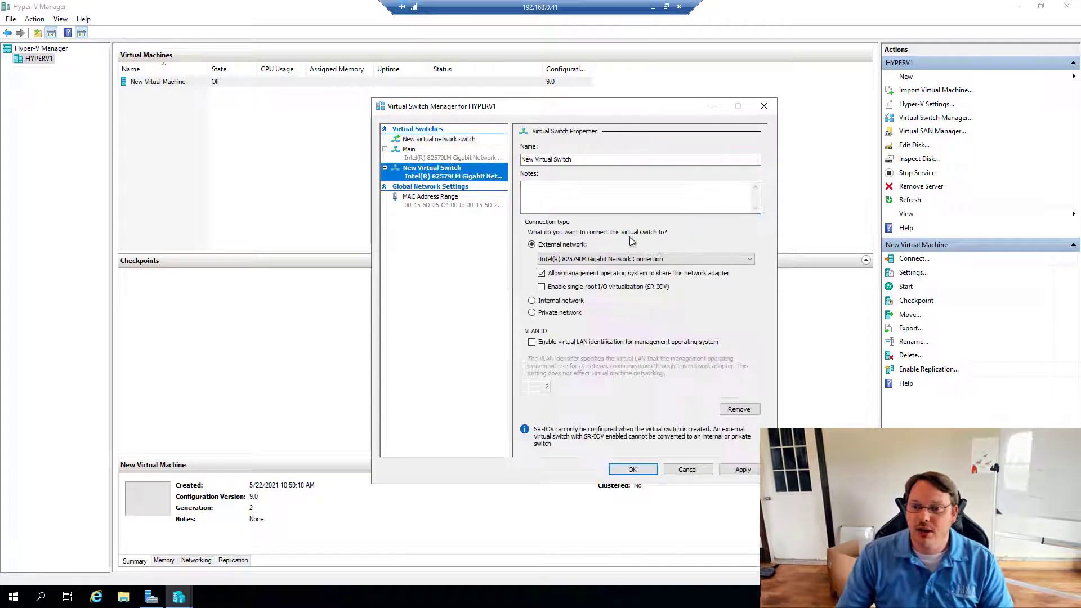
pyautogui.moveTo(575, 160); pyautogui.dragTo(519, 160)
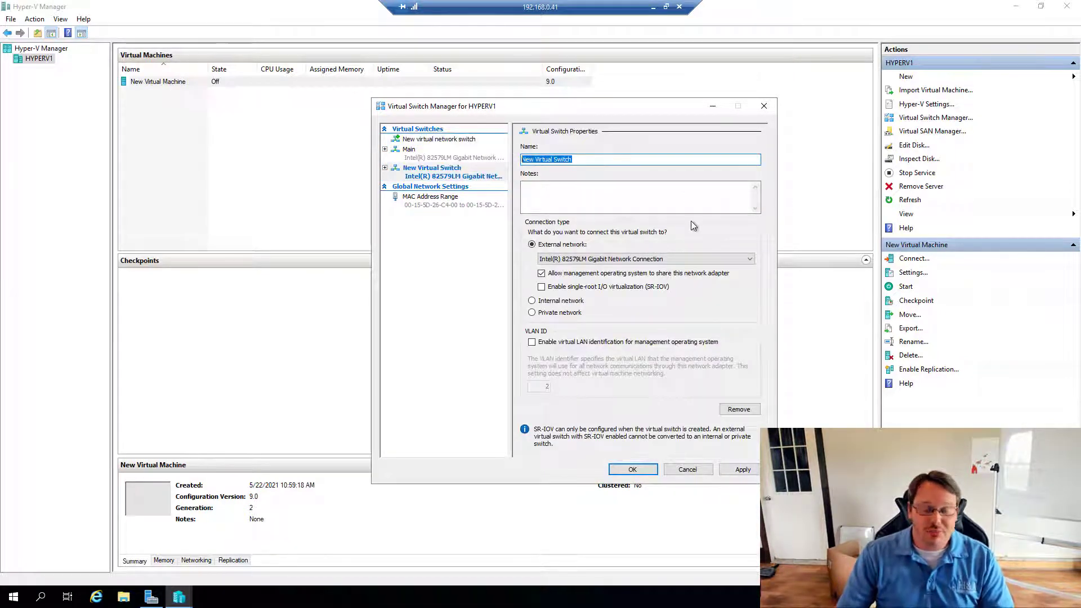
pyautogui.write('Main')
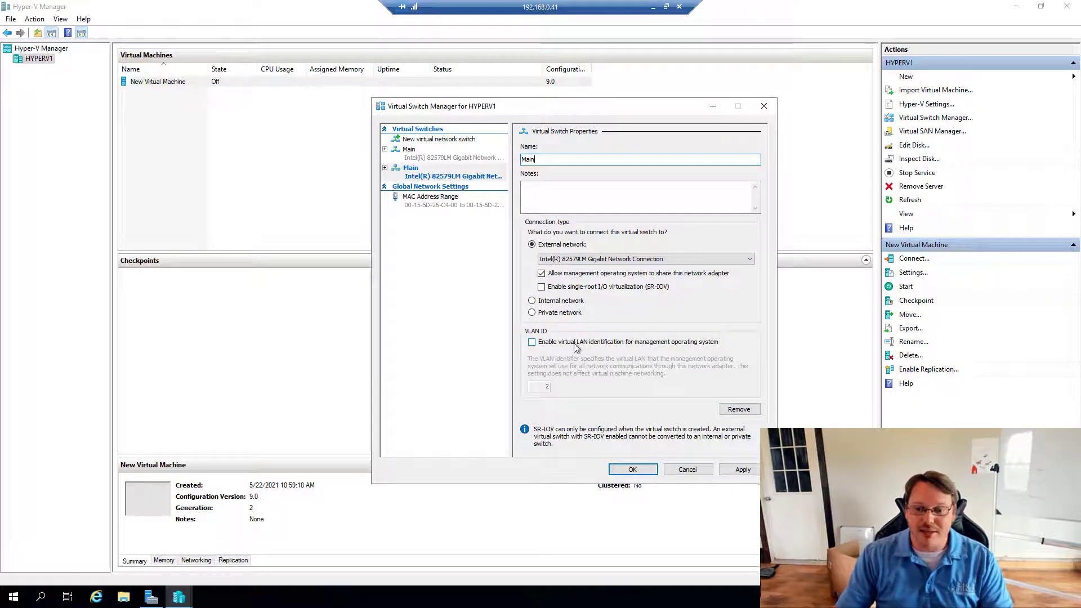
pyautogui.click(437, 160)
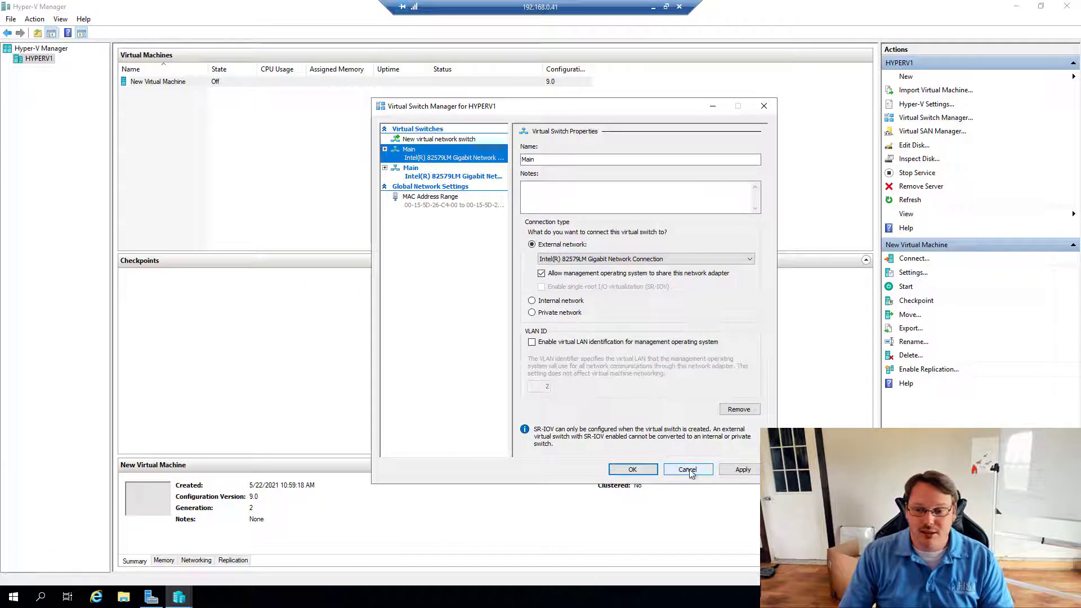
pyautogui.moveTo(541, 162); pyautogui.dragTo(518, 163)
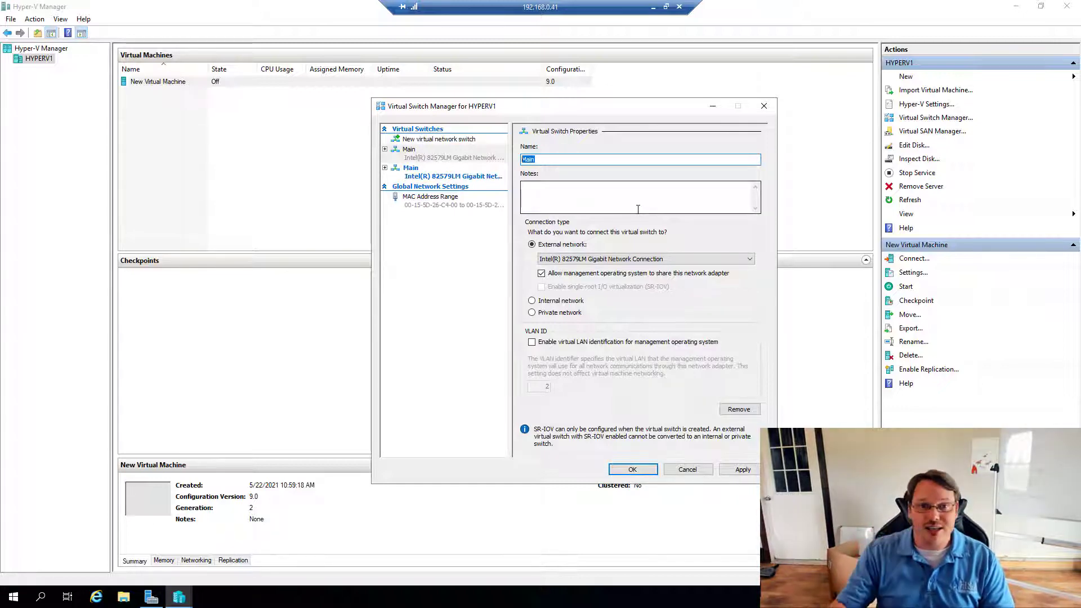
pyautogui.click(701, 469)
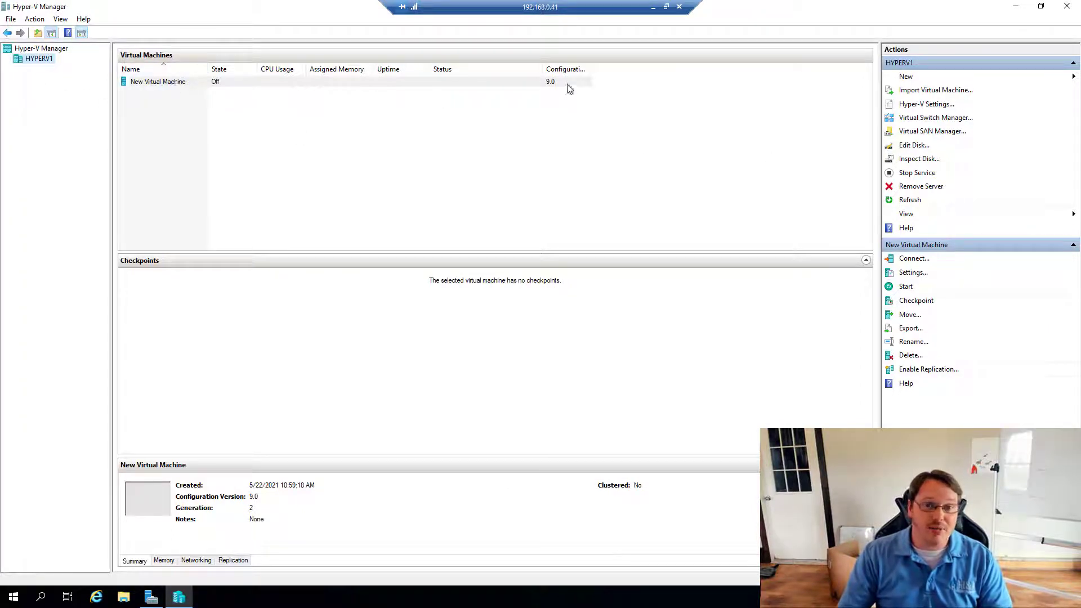
# - Move to the HYPERV2 remote session at 192.168.0.42 and close its finished installation wizard
pyautogui.click(654, 7)
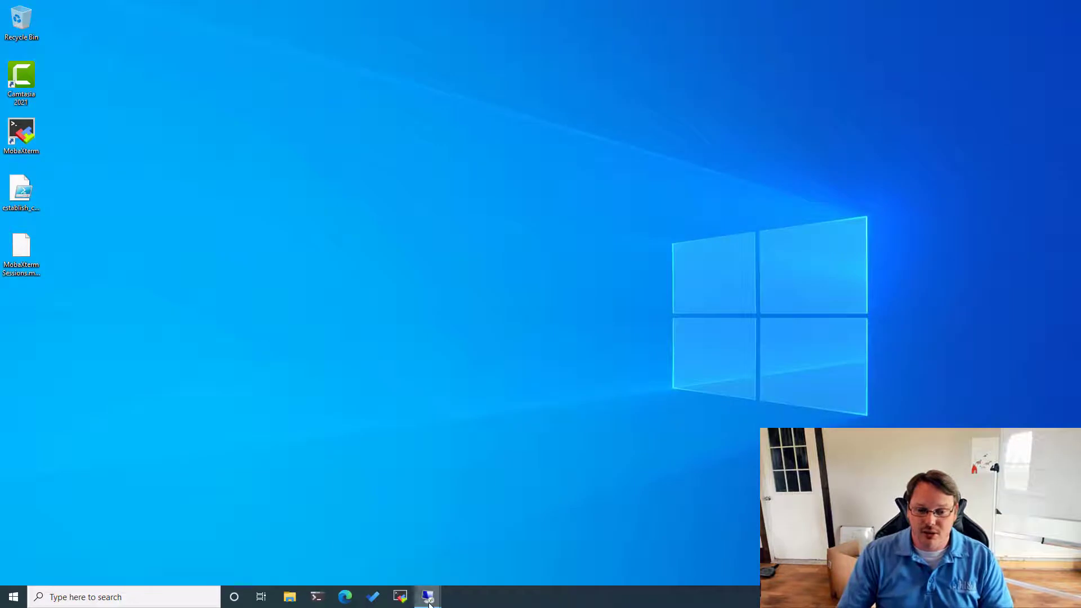
pyautogui.moveTo(433, 598)
pyautogui.click(430, 542)
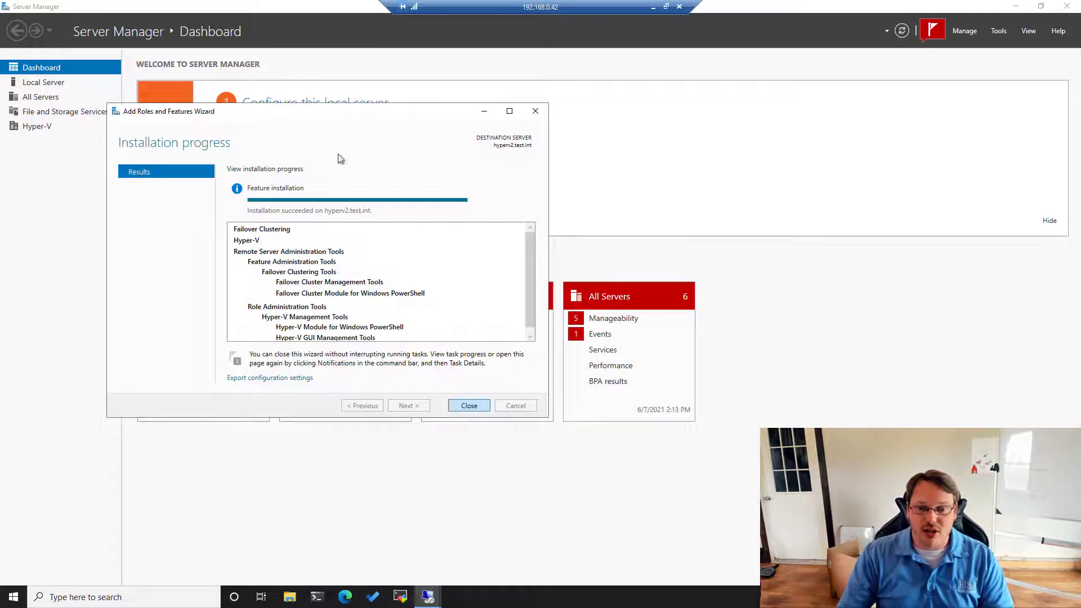
pyautogui.click(471, 405)
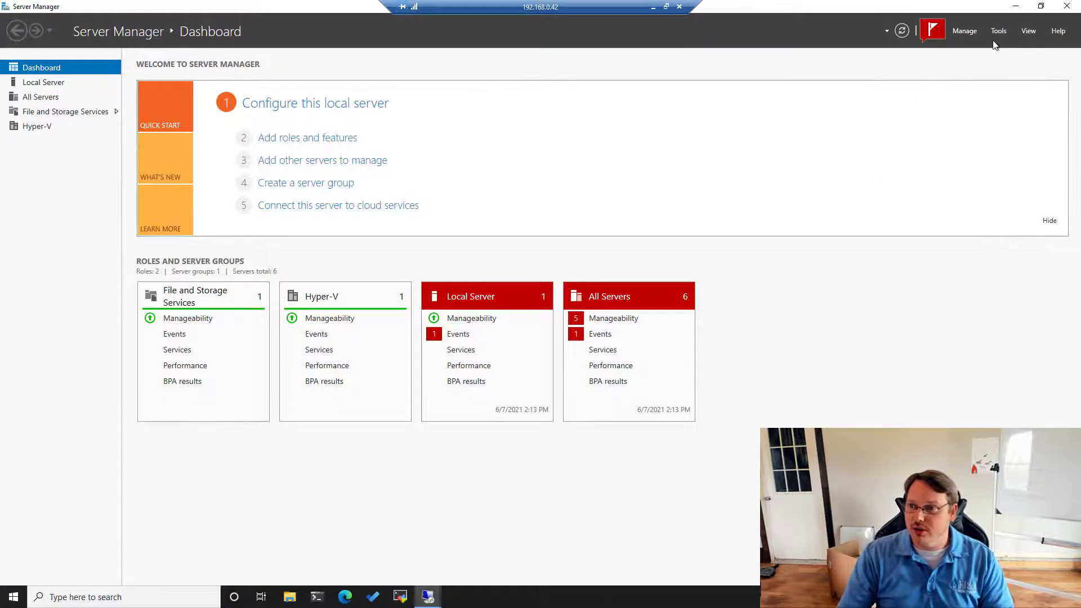
# - Open Hyper-V Manager maximized on HYPERV2, check its switches unchanged, and select the saved DC02 VM
pyautogui.click(998, 31)
pyautogui.click(921, 133)
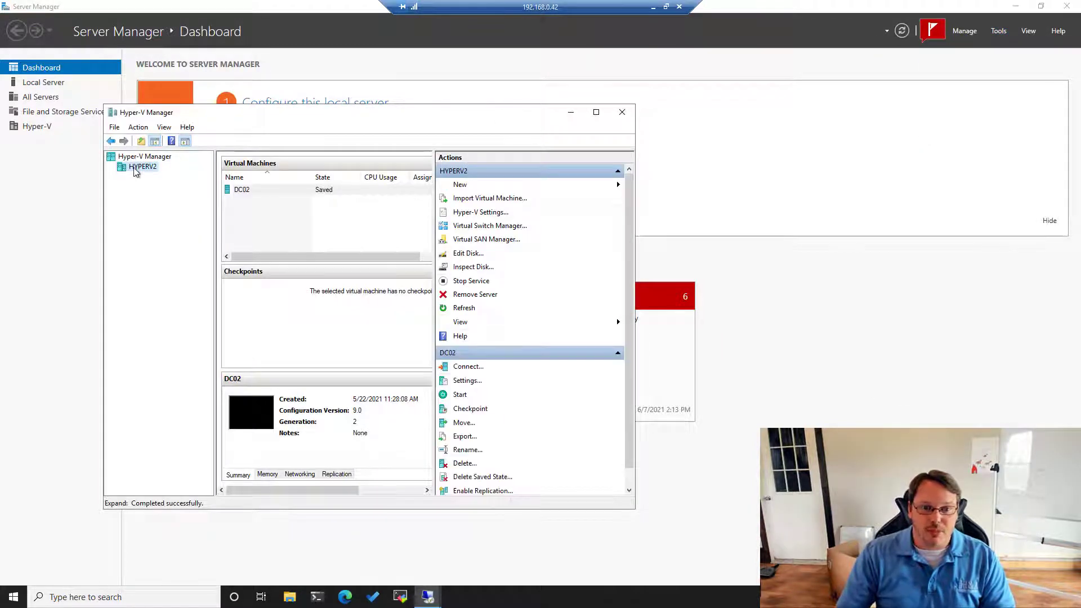
pyautogui.doubleClick(528, 114)
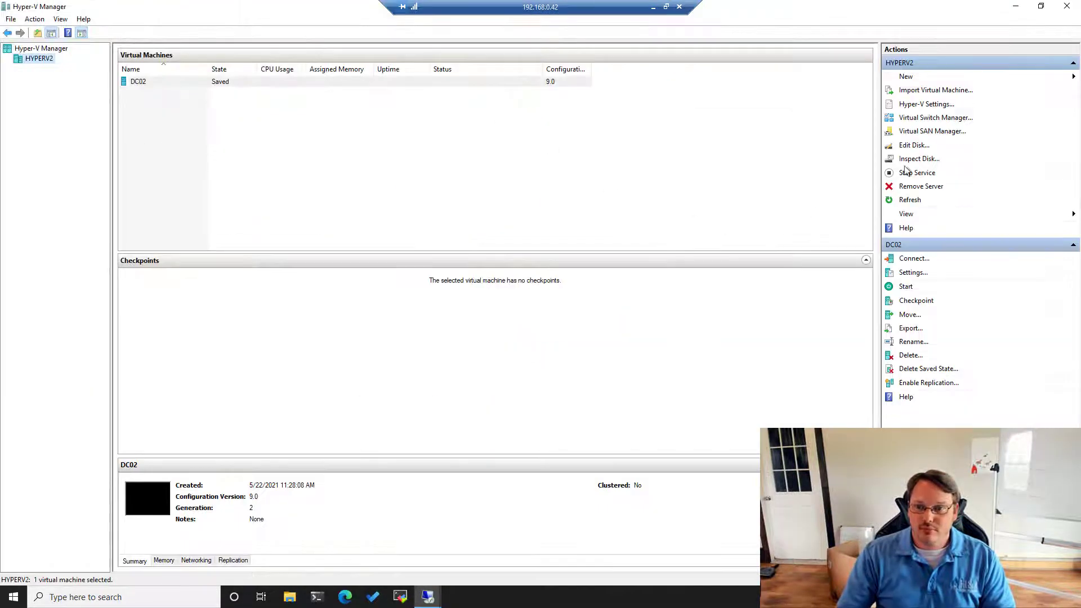
pyautogui.click(918, 119)
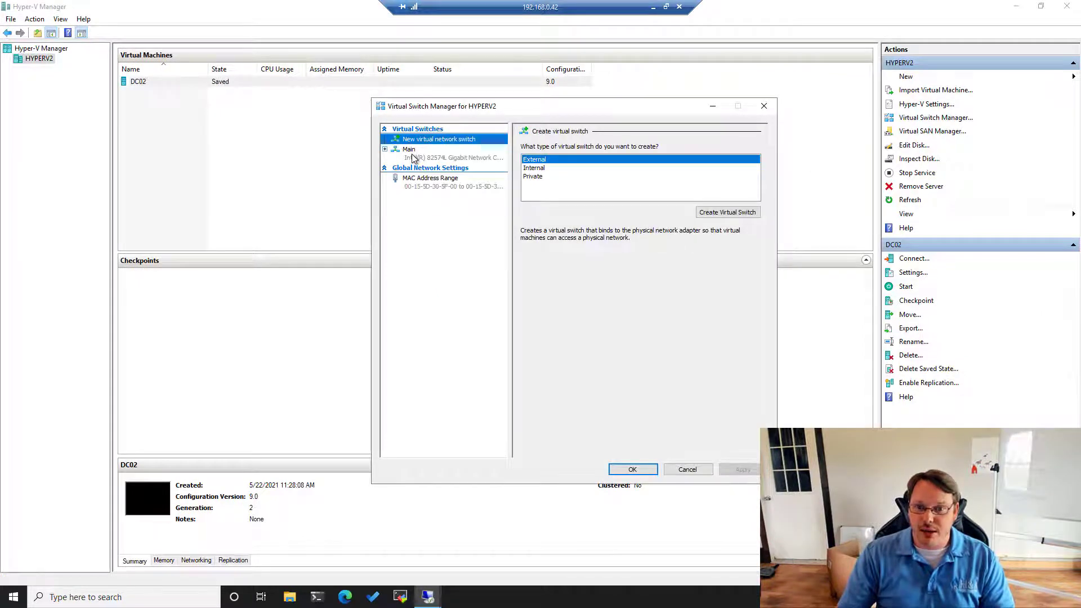
pyautogui.click(701, 471)
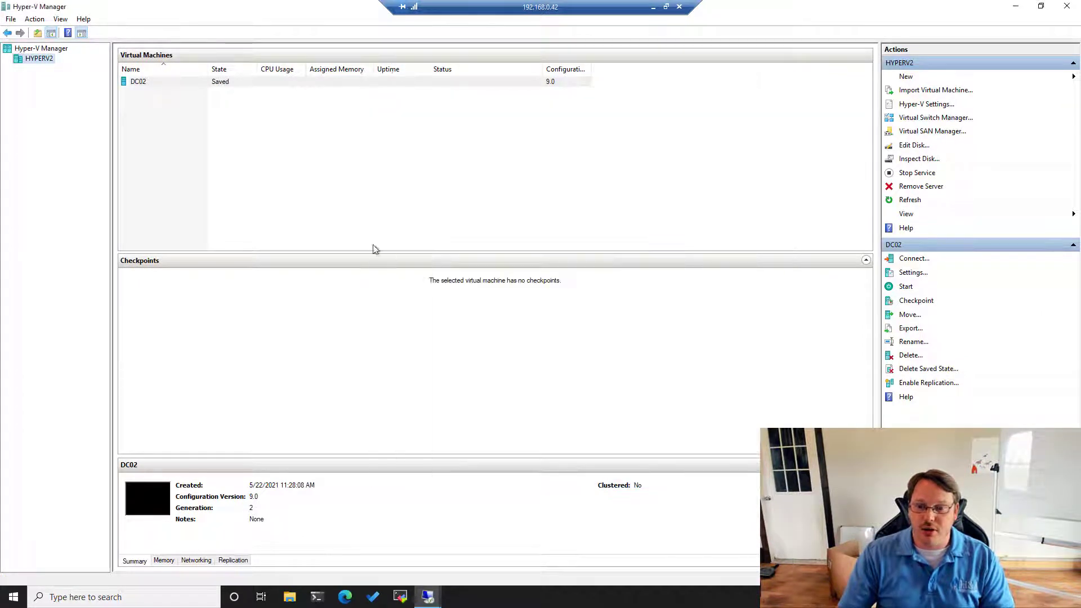
pyautogui.click(148, 88)
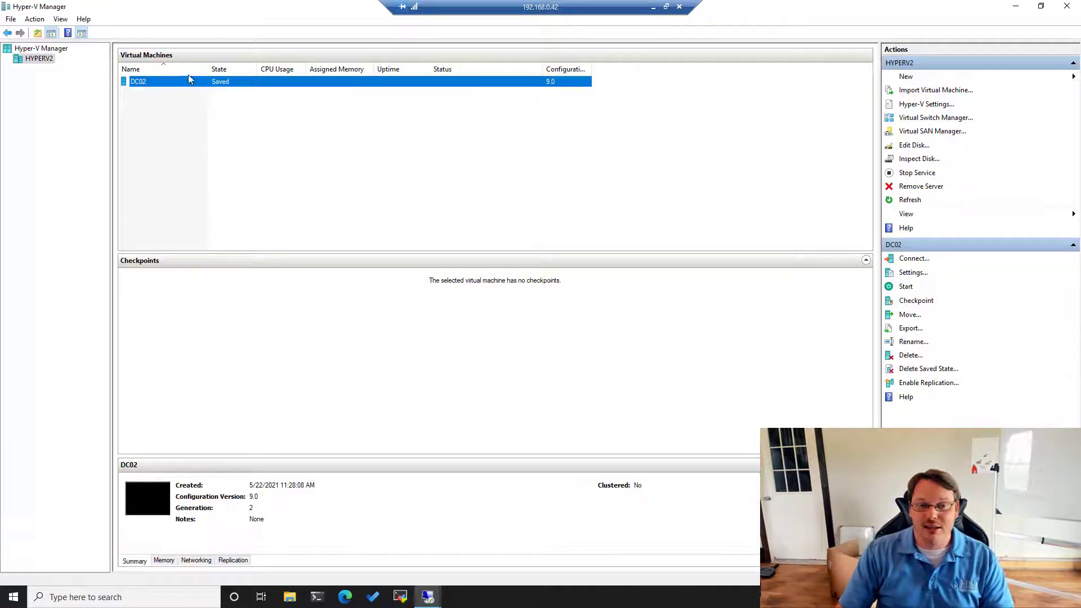
# - Connect DC02's network adapter to the Main virtual switch and save the settings
pyautogui.rightClick(147, 83)
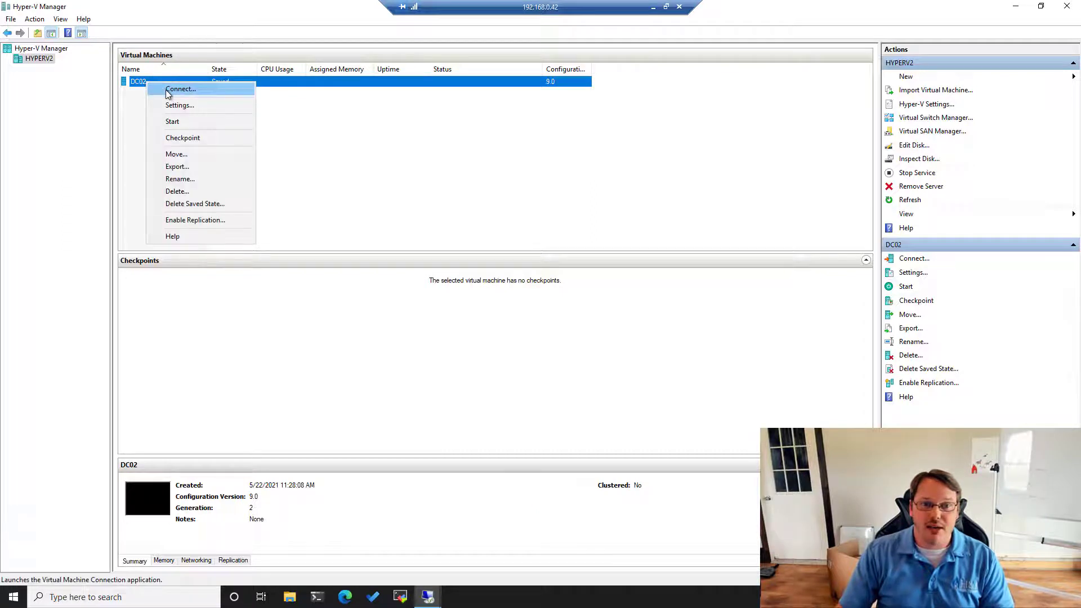
pyautogui.click(177, 105)
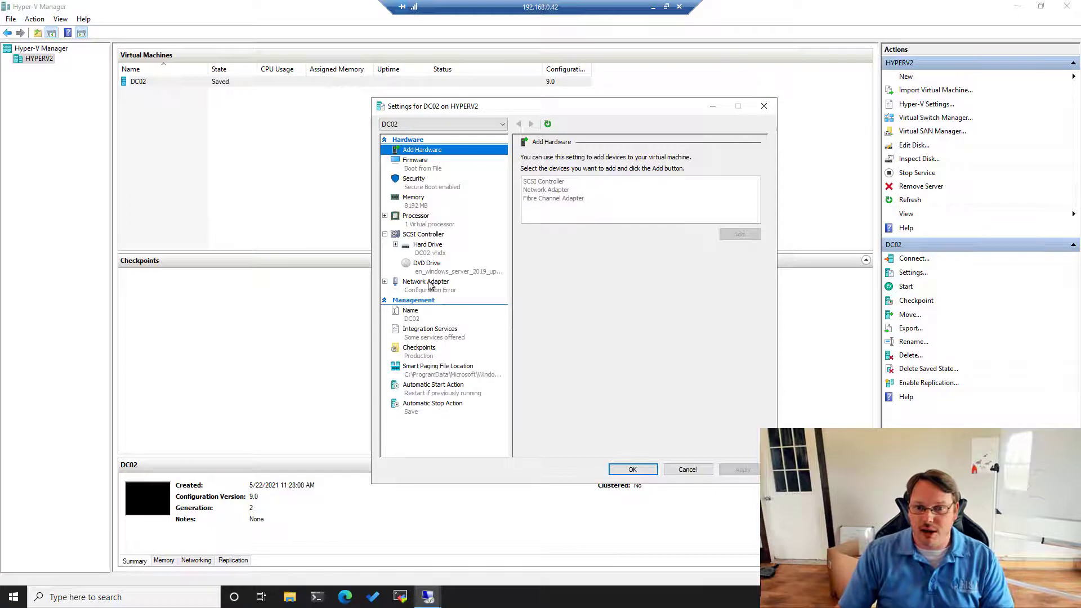
pyautogui.click(451, 285)
pyautogui.click(586, 179)
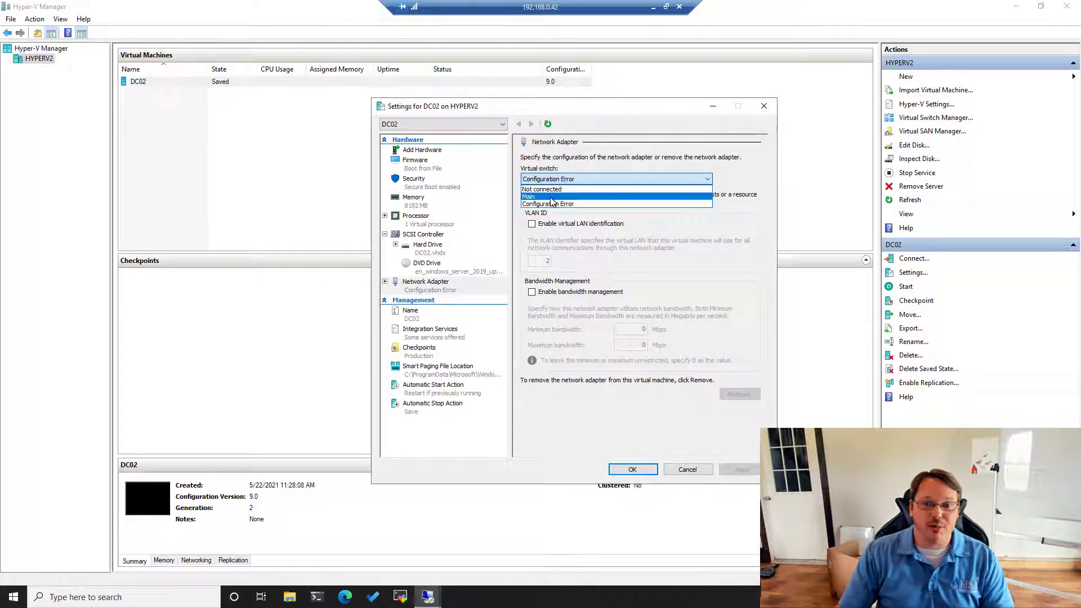
pyautogui.click(554, 197)
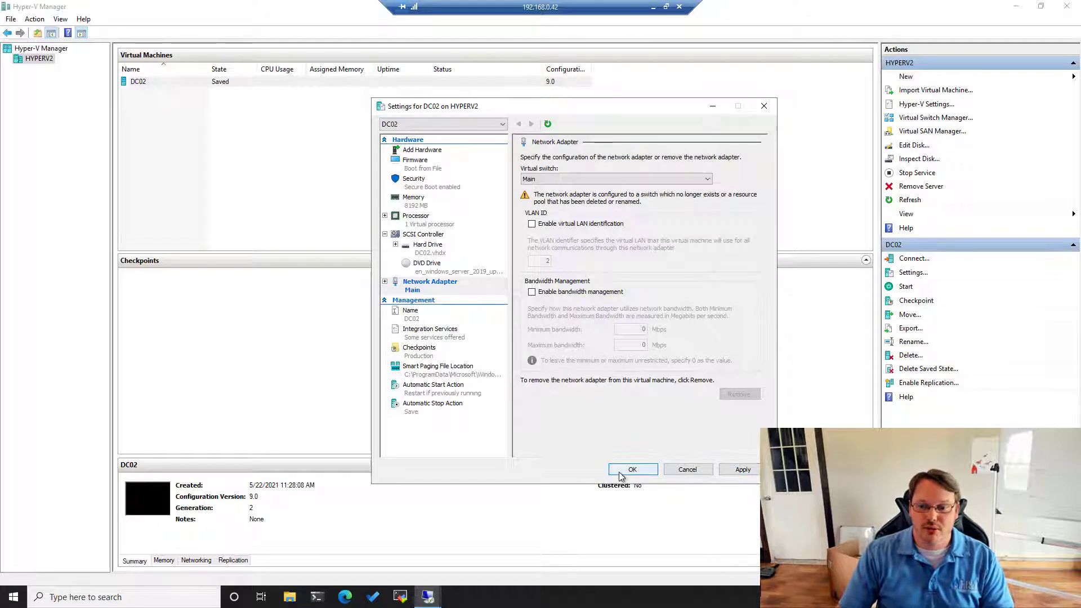
pyautogui.click(633, 470)
# - Connect to DC02's console and start it from its saved state
pyautogui.rightClick(154, 87)
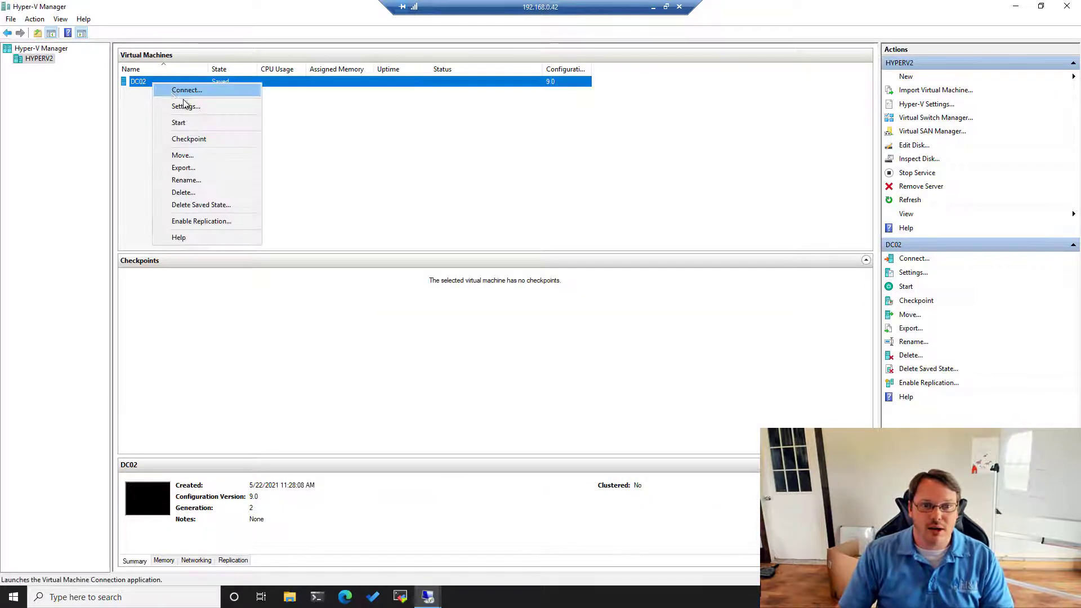
pyautogui.click(187, 92)
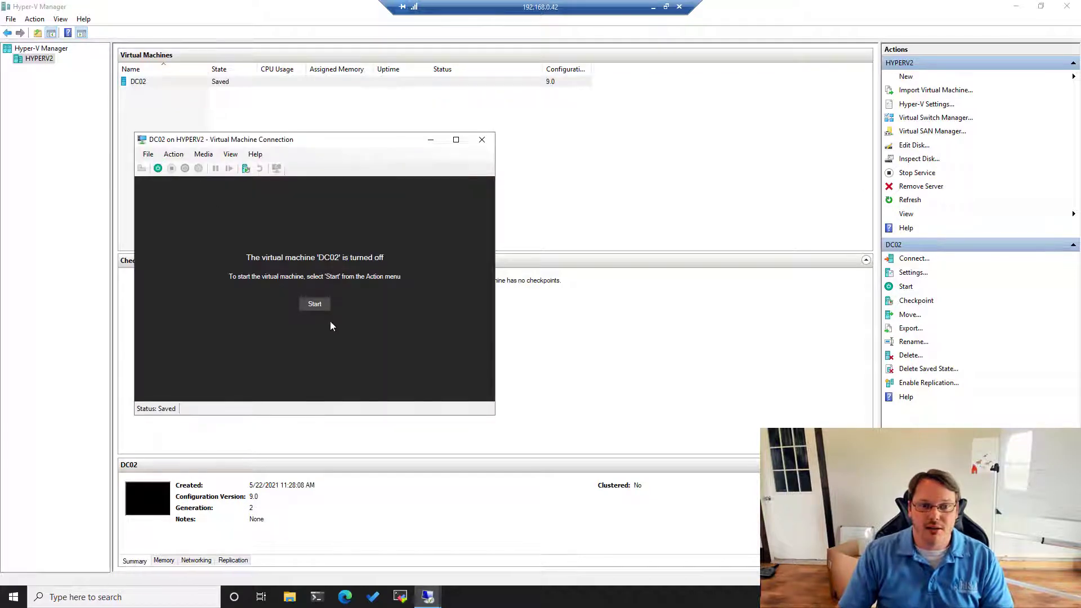
pyautogui.click(317, 309)
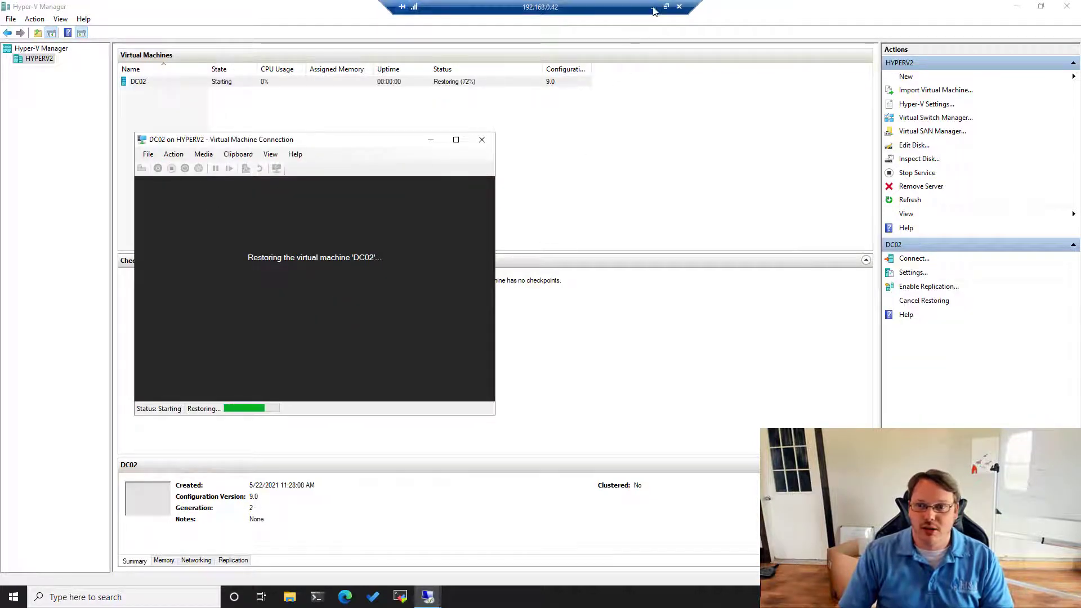
# - Move to the HYPERV3 remote session and close its finished feature installation wizard
pyautogui.moveTo(431, 597)
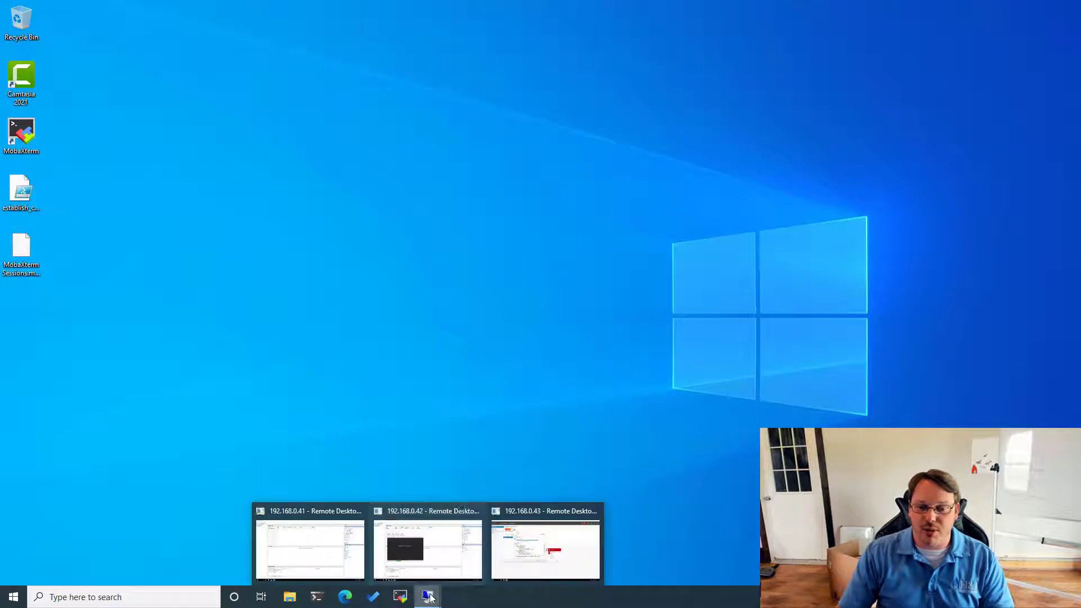
pyautogui.click(545, 549)
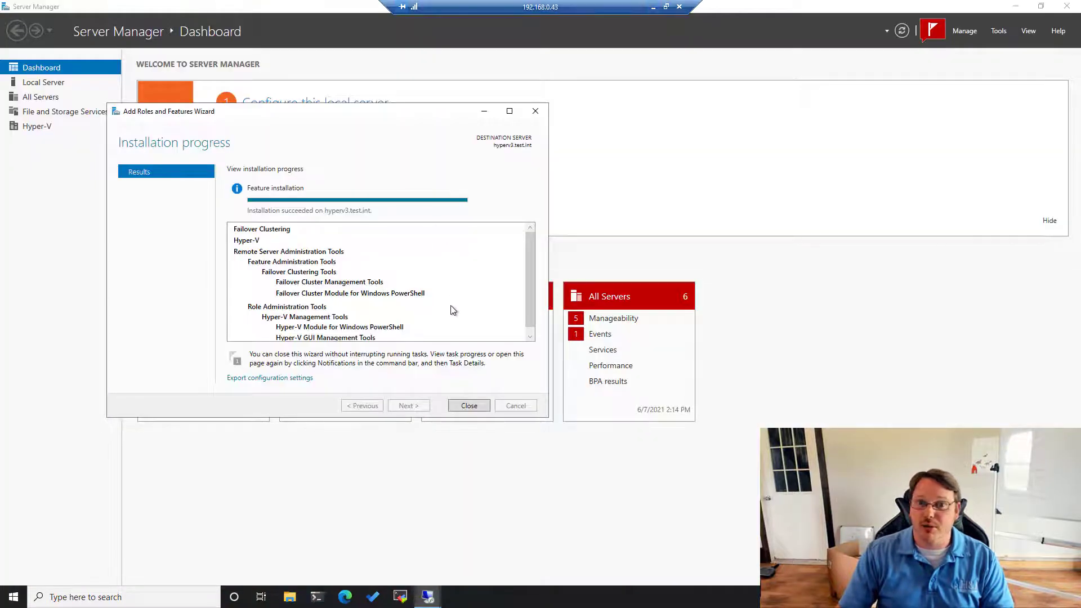
pyautogui.click(461, 406)
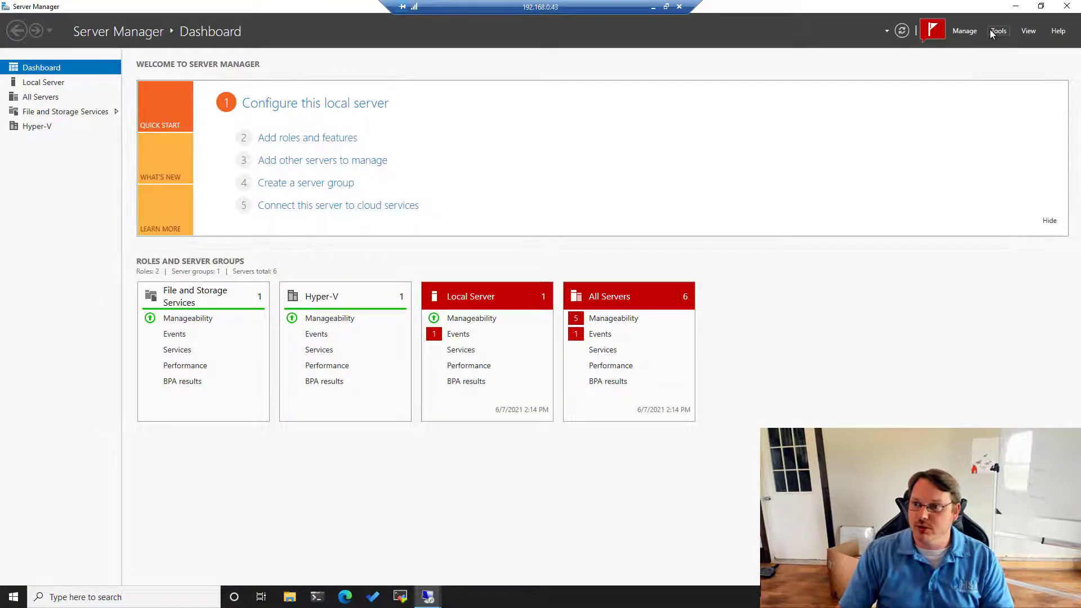
# - Open Hyper-V Manager on HYPERV3, review the Main switch unchanged, and bring up DC01's actions
pyautogui.click(999, 31)
pyautogui.click(924, 132)
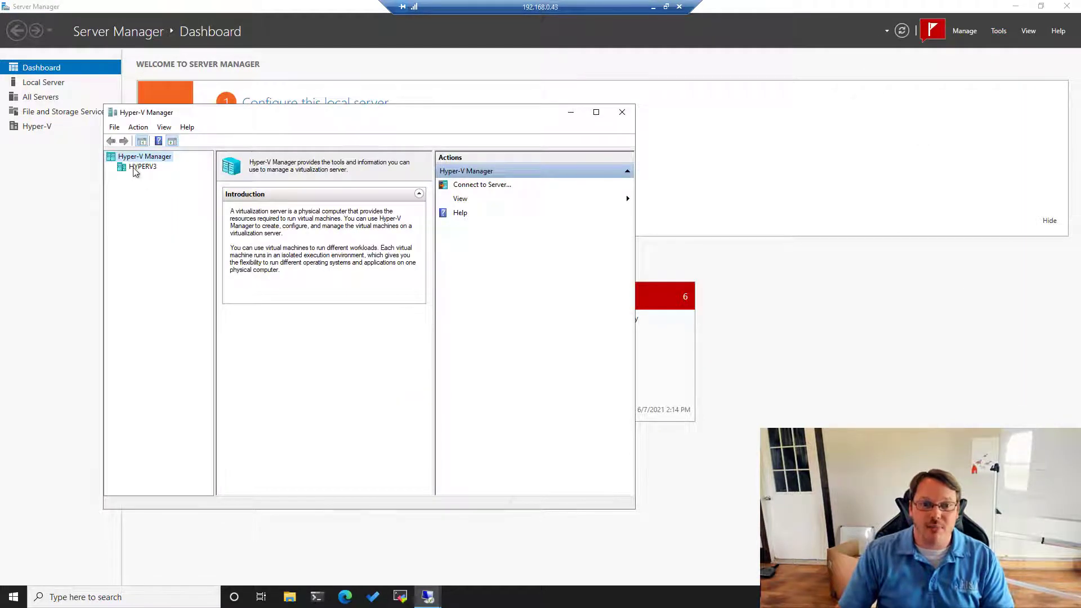
pyautogui.click(140, 167)
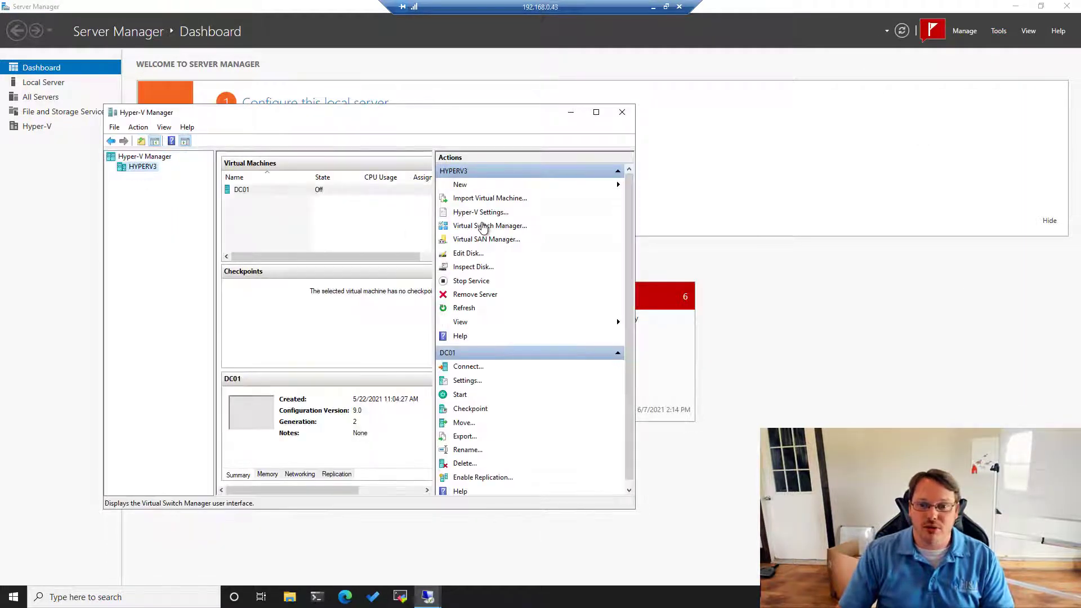
pyautogui.click(483, 226)
pyautogui.click(427, 158)
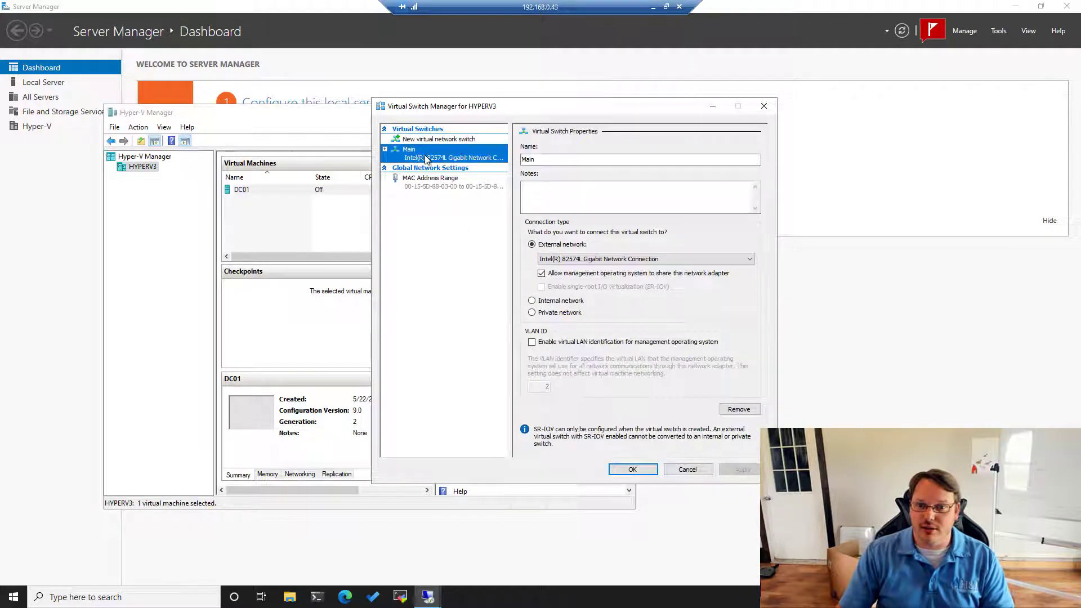
pyautogui.click(688, 469)
pyautogui.click(687, 469)
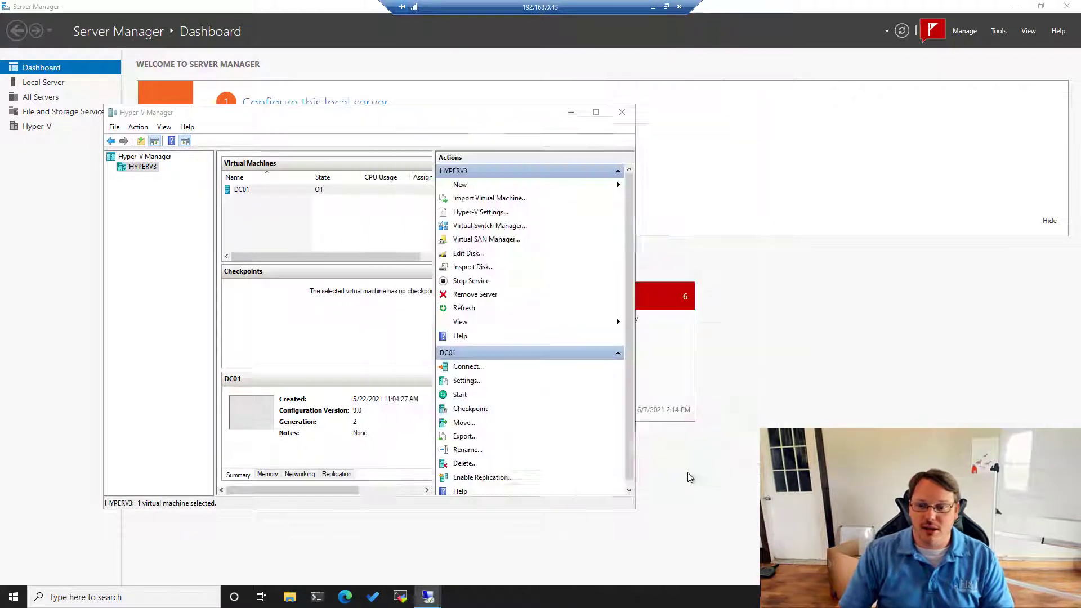
pyautogui.rightClick(250, 190)
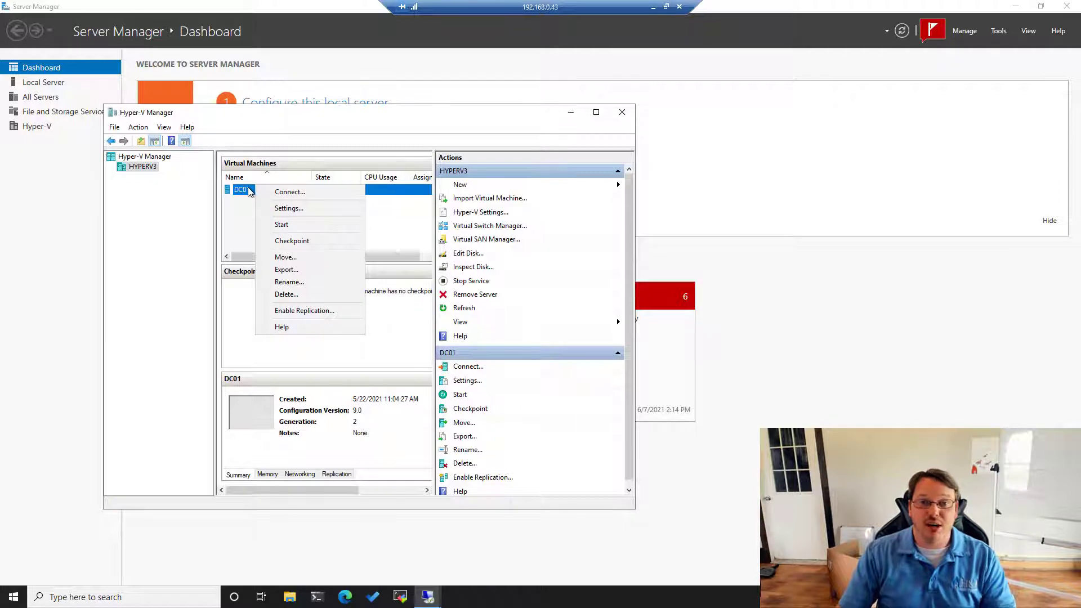
# - Set DC01's network adapter virtual switch to Not connected and apply the change
pyautogui.click(283, 209)
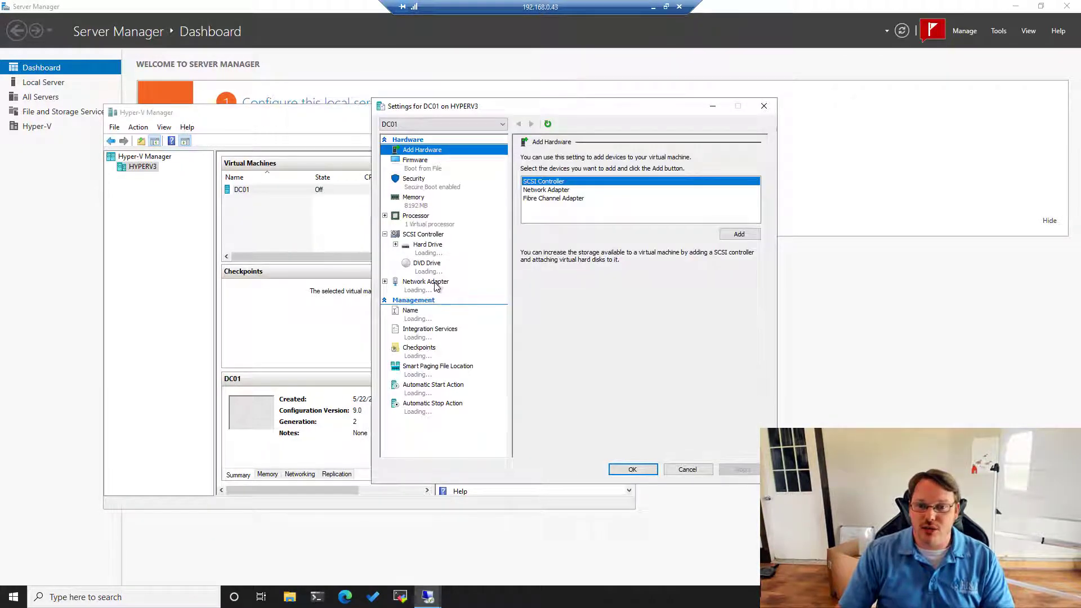
pyautogui.click(436, 283)
pyautogui.click(561, 179)
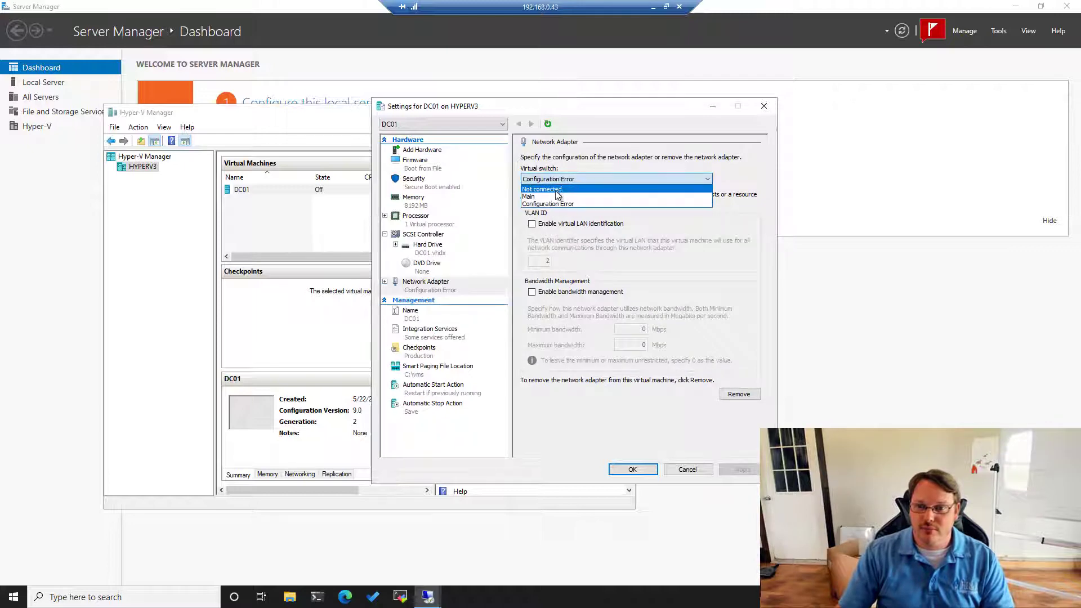
pyautogui.click(557, 190)
pyautogui.click(632, 469)
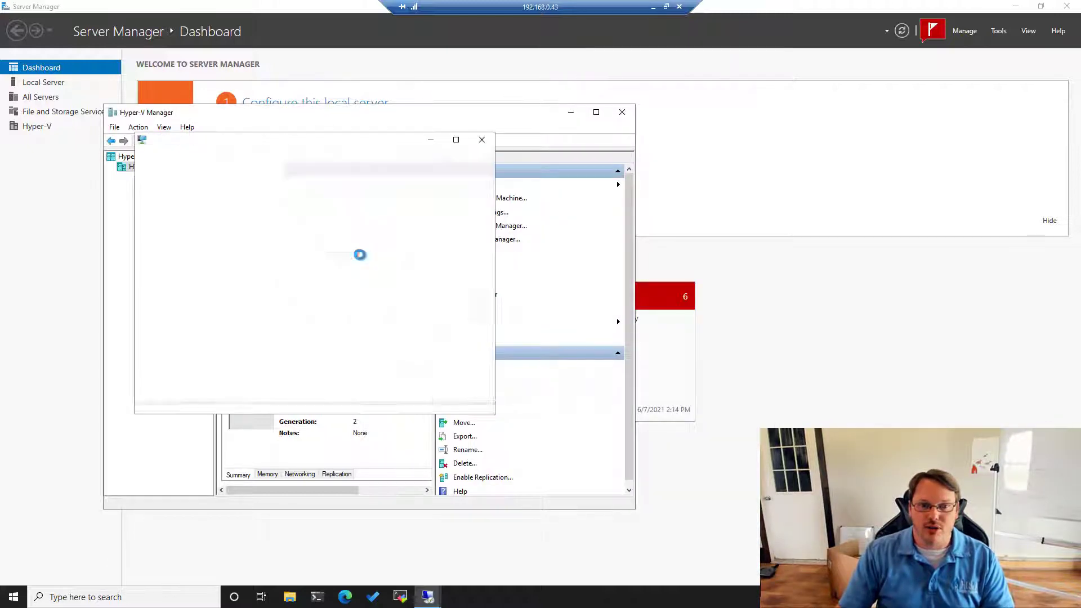
# - Start DC01 in its console, reposition the console window, and minimize the remote session
pyautogui.click(312, 305)
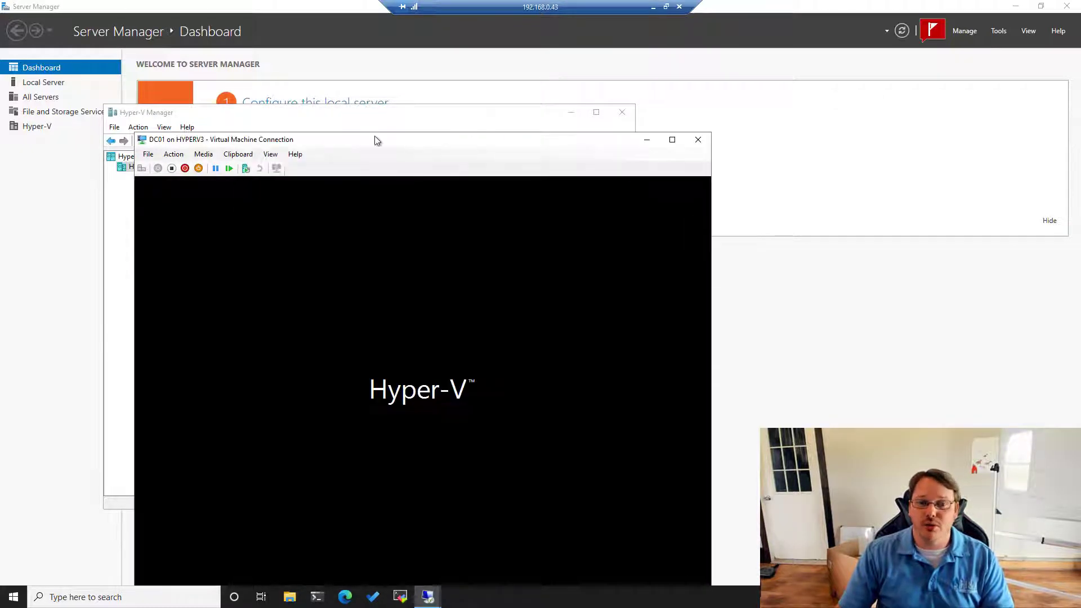
pyautogui.moveTo(366, 144); pyautogui.dragTo(470, 72)
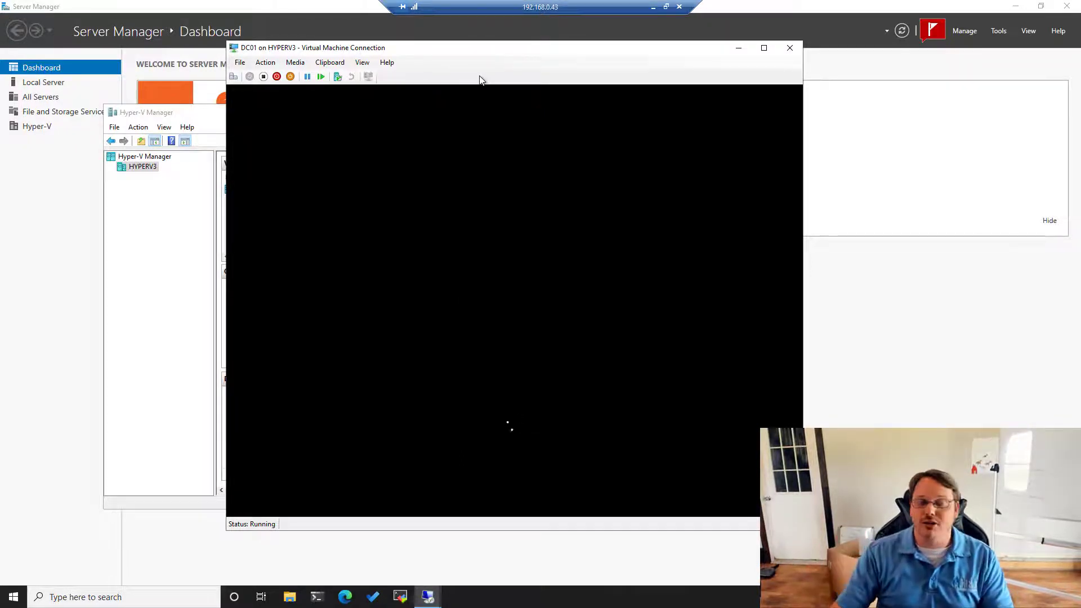
pyautogui.click(652, 8)
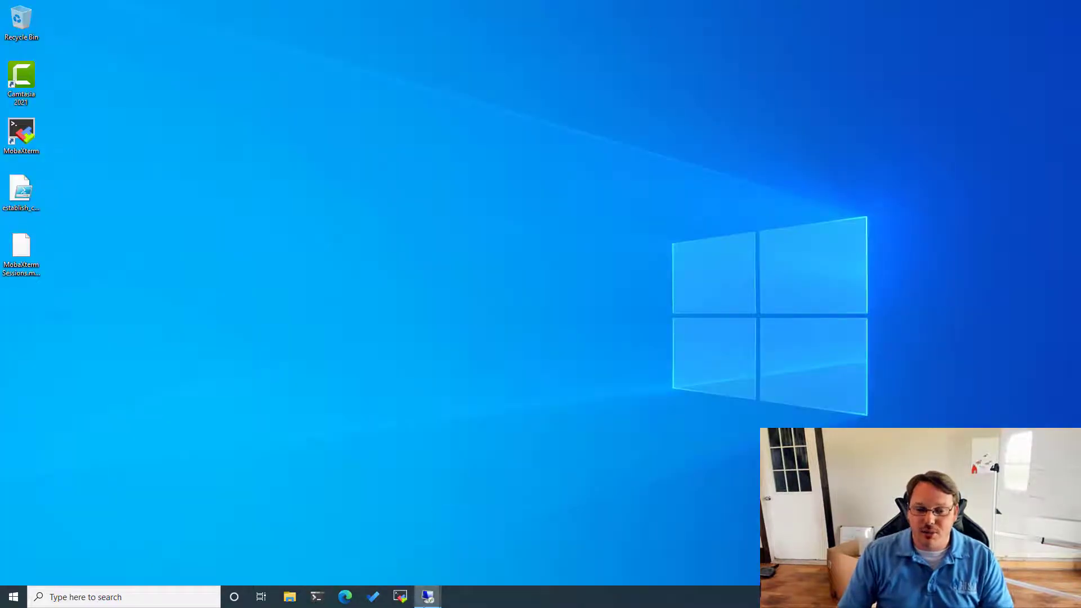
# - On HYPERV2, send Ctrl+Alt+Delete to DC02's console, sign in with the administrator password, and return to Hyper-V Manager
pyautogui.moveTo(428, 597)
pyautogui.click(441, 556)
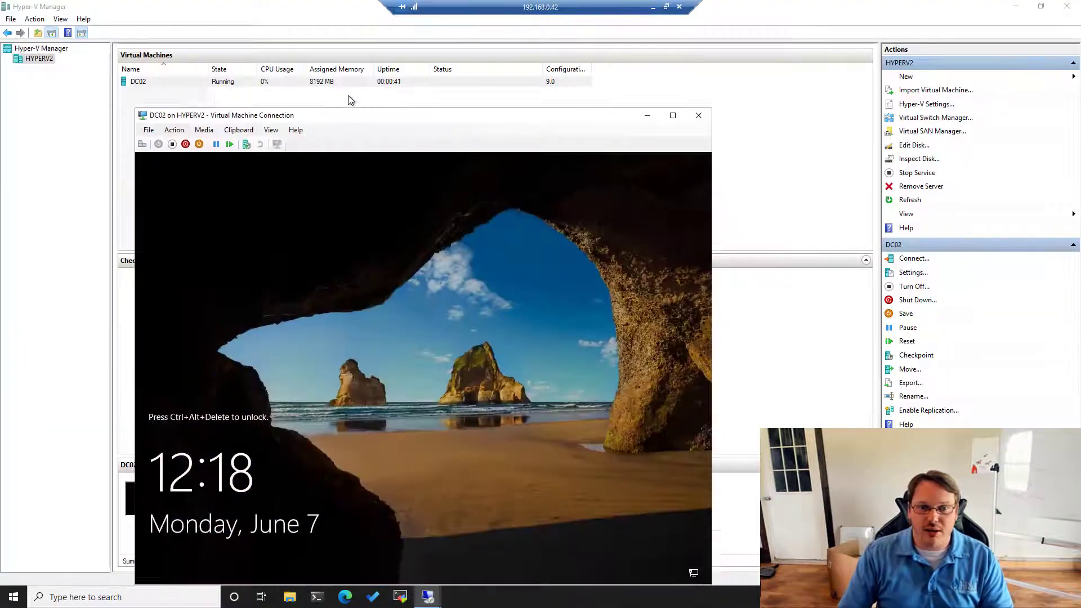
pyautogui.click(174, 95)
pyautogui.click(191, 107)
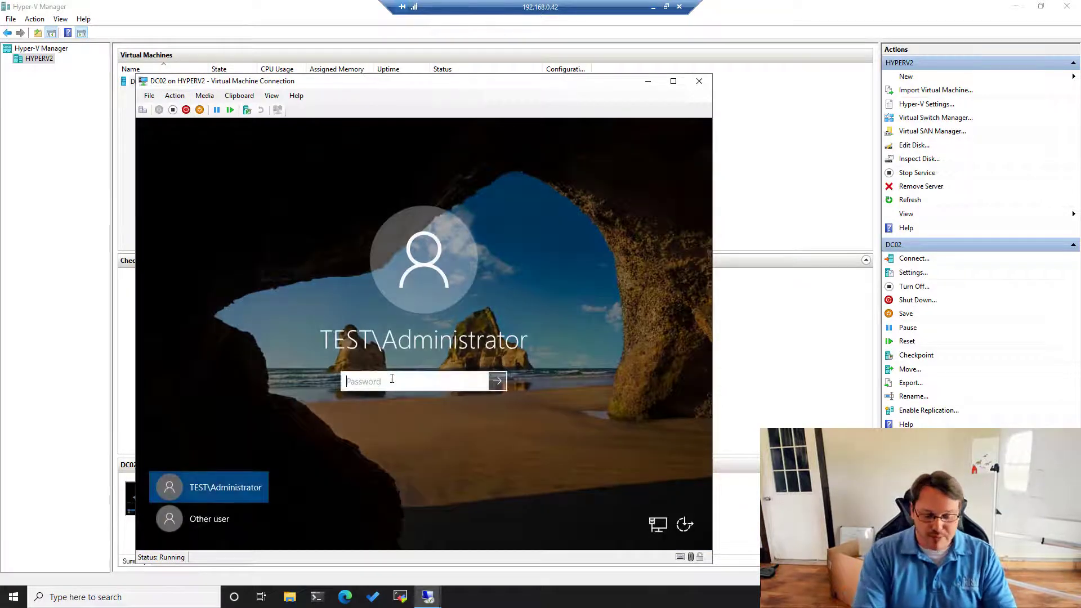
pyautogui.write('•••••••••••')
pyautogui.press('Return')
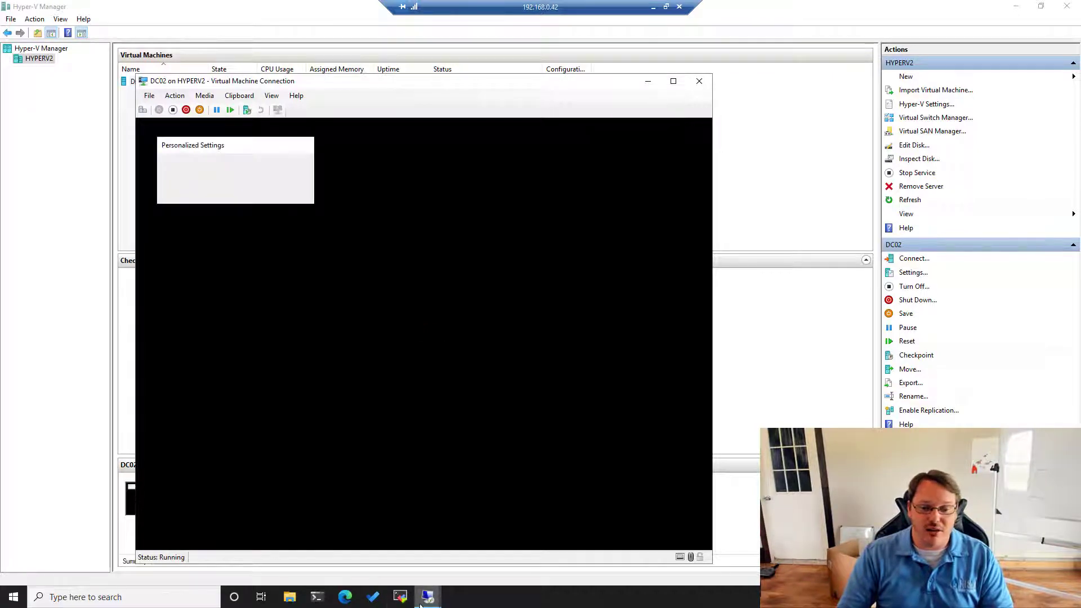
pyautogui.click(70, 475)
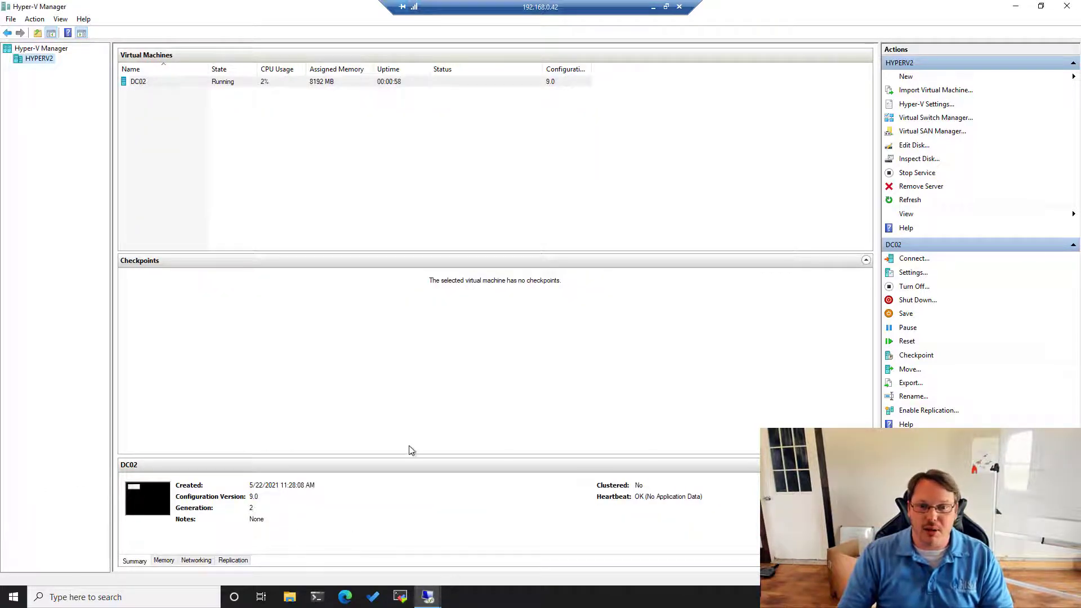
# - Launch Server Manager and review the Kerberos manageability errors for all servers
pyautogui.press('super')
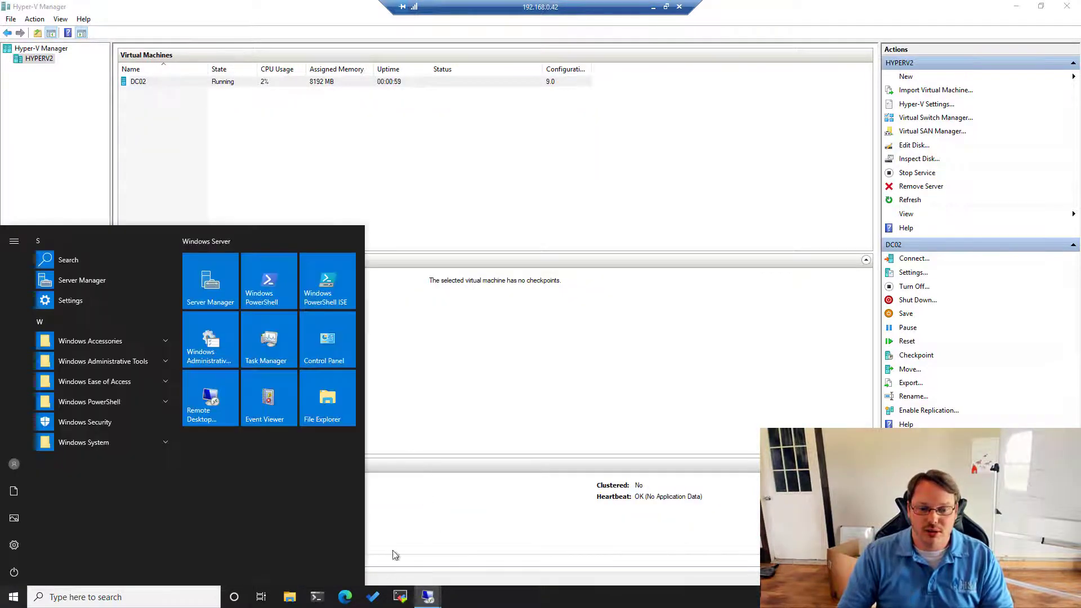
pyautogui.click(67, 280)
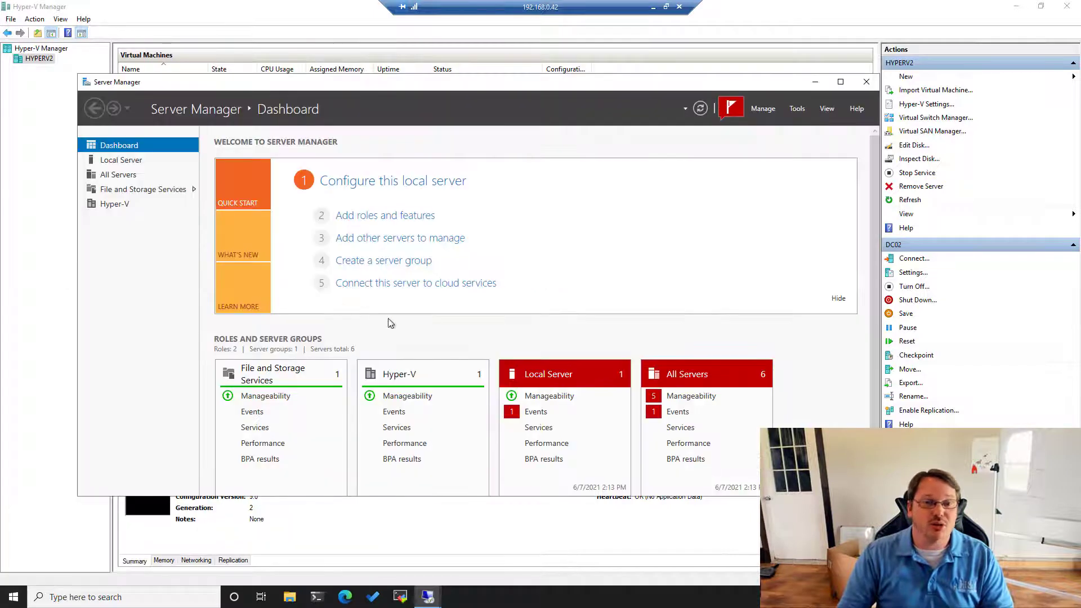
pyautogui.click(683, 396)
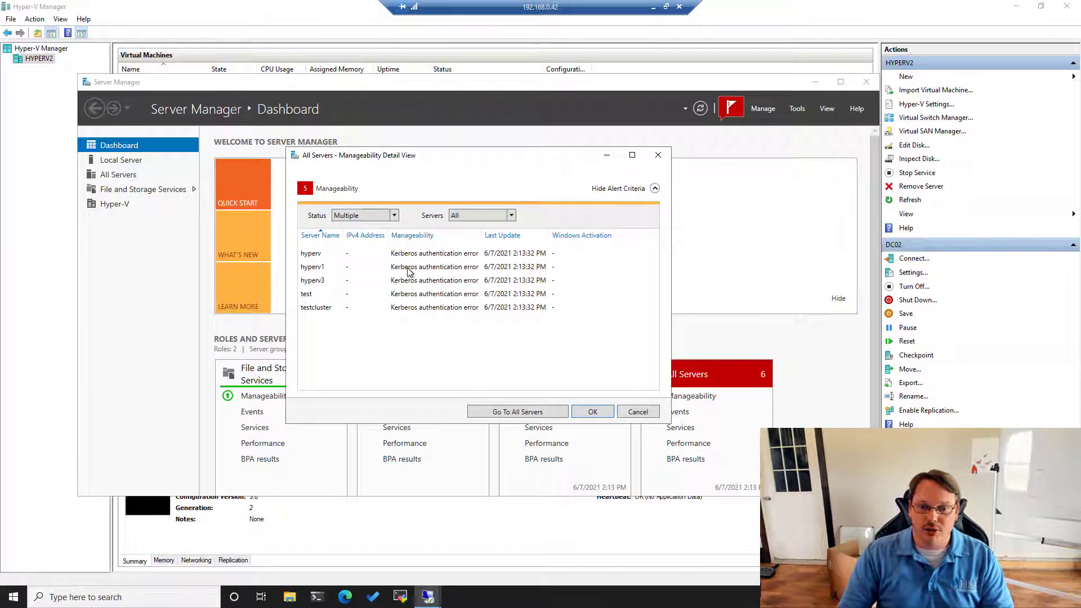
pyautogui.click(631, 413)
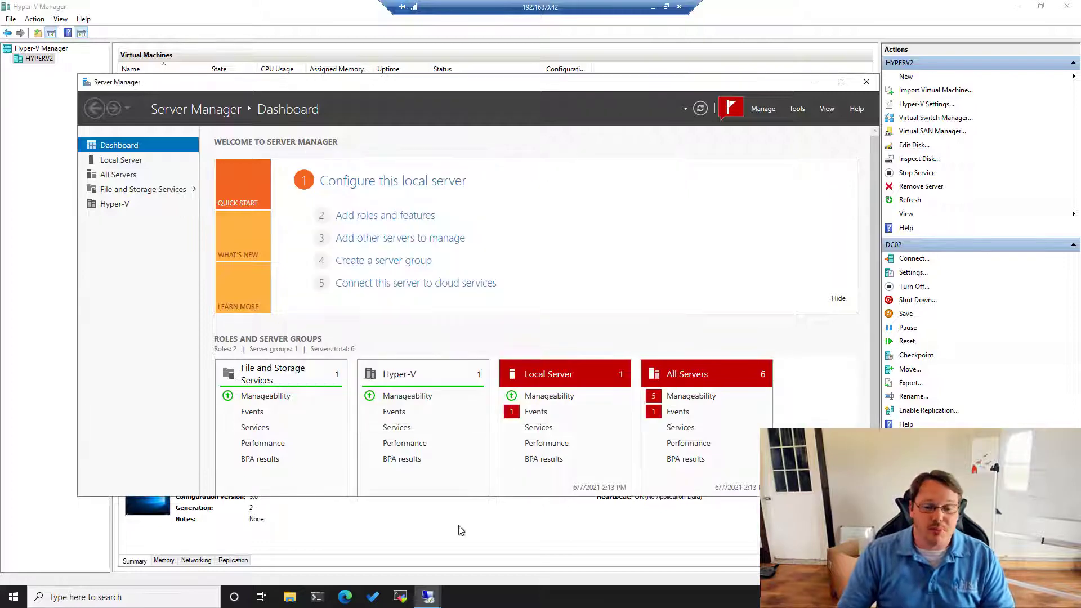
# - Check the HYPERV1 session, return to HYPERV2, minimize Server Manager, and Alt+Tab to DC02's console
pyautogui.moveTo(428, 595)
pyautogui.click(319, 547)
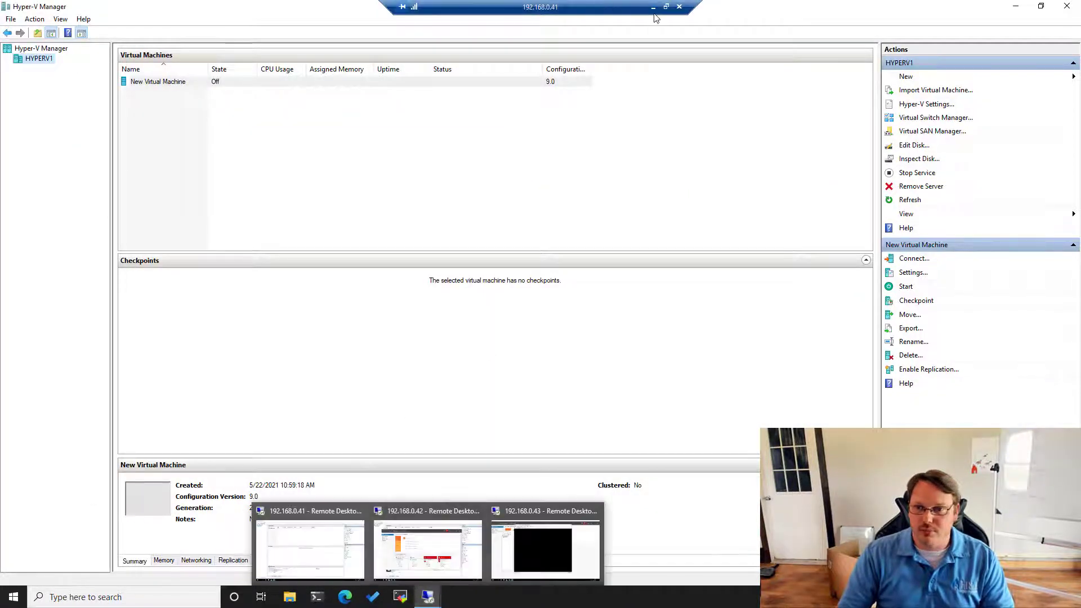
pyautogui.click(428, 549)
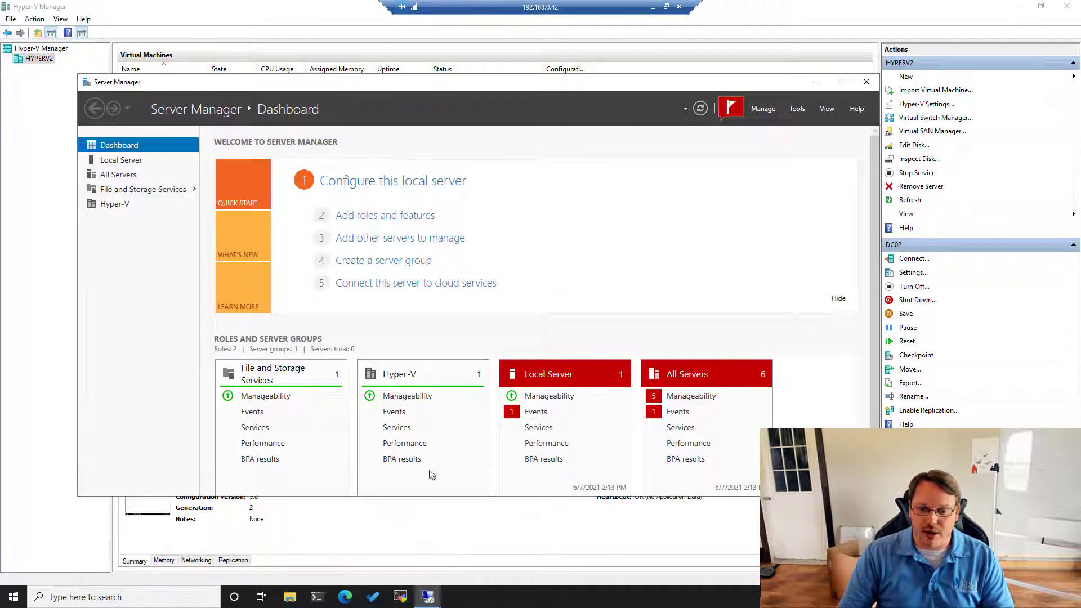
pyautogui.click(815, 83)
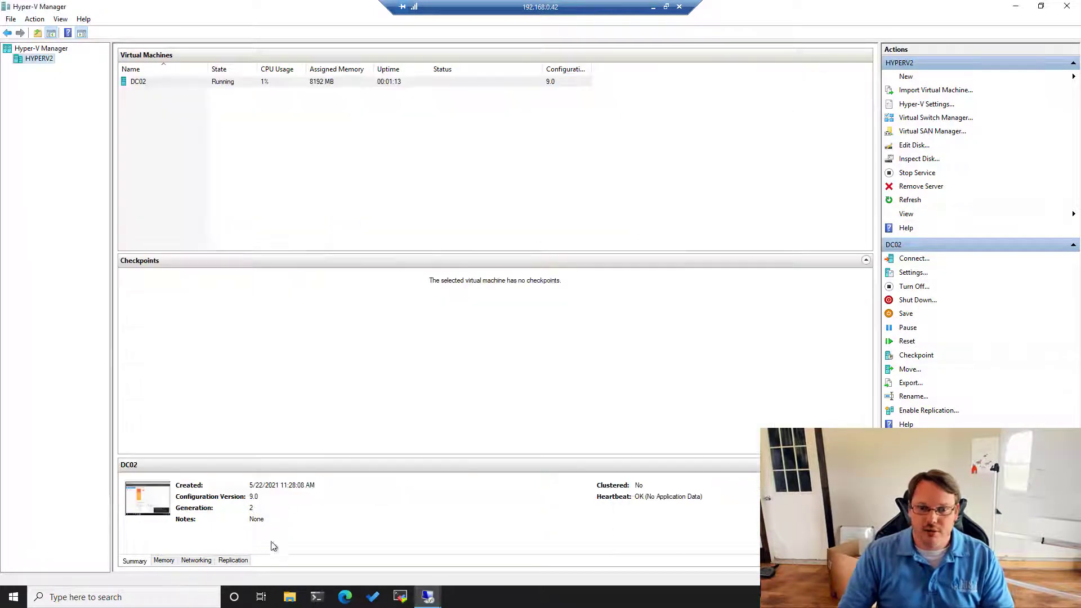
pyautogui.press('super')
pyautogui.press('Escape')
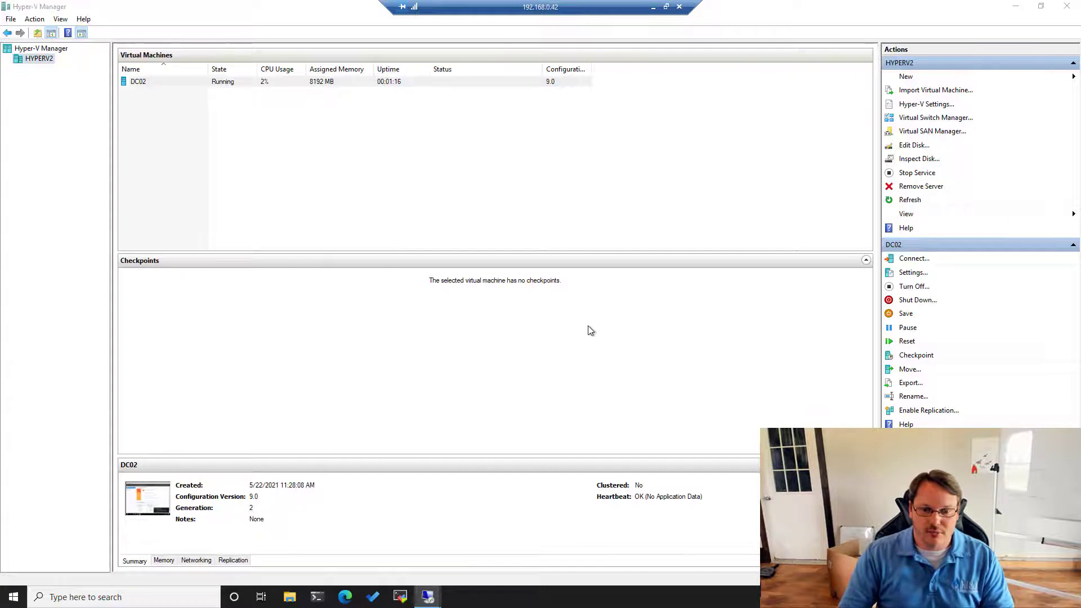
pyautogui.hotkey('alt', 'Tab')
pyautogui.press('Tab')
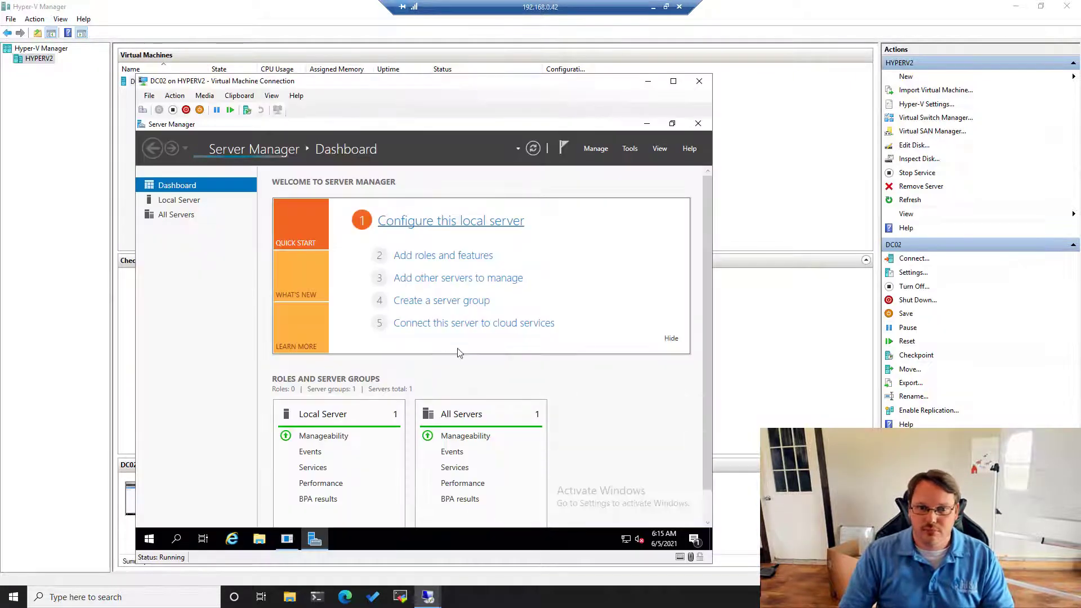
# - Run ipconfig in a DC02 command prompt, confirming IPv4 192.168.0.32
pyautogui.press('super+r')
pyautogui.write('cmd')
pyautogui.press('Return')
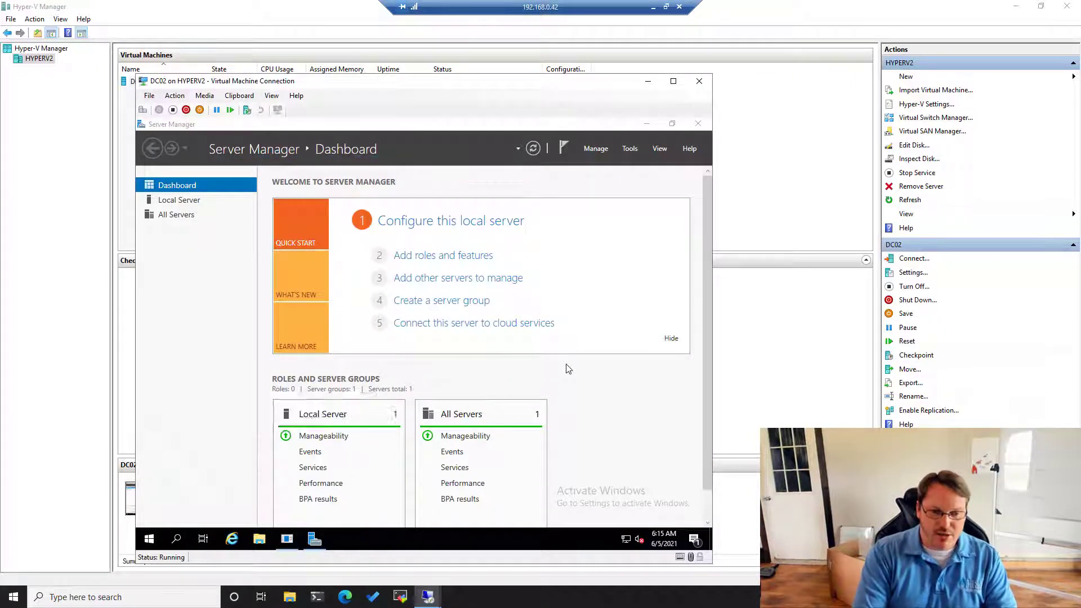
pyautogui.write('ipconfig')
pyautogui.press('Return')
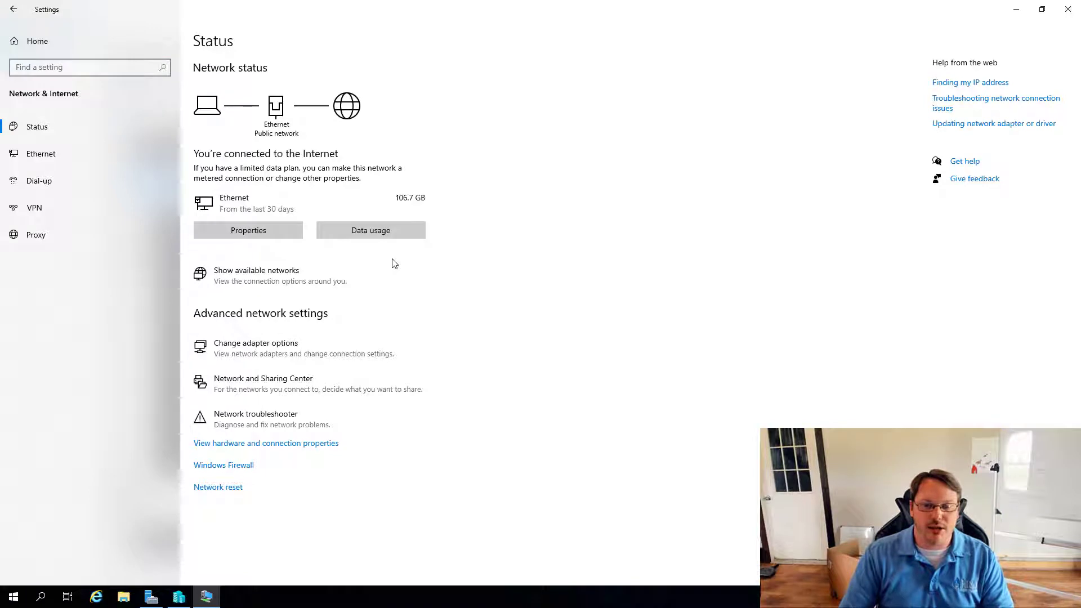
# - View and close the host's network connections, then bring Hyper-V Manager back in front
pyautogui.click(285, 352)
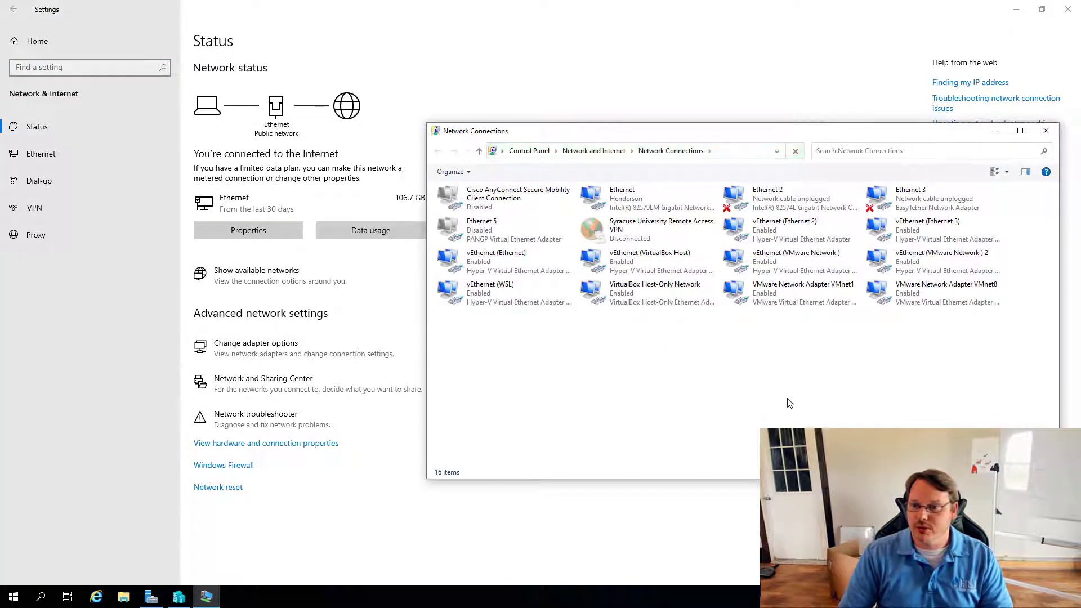
pyautogui.click(1045, 131)
pyautogui.click(181, 597)
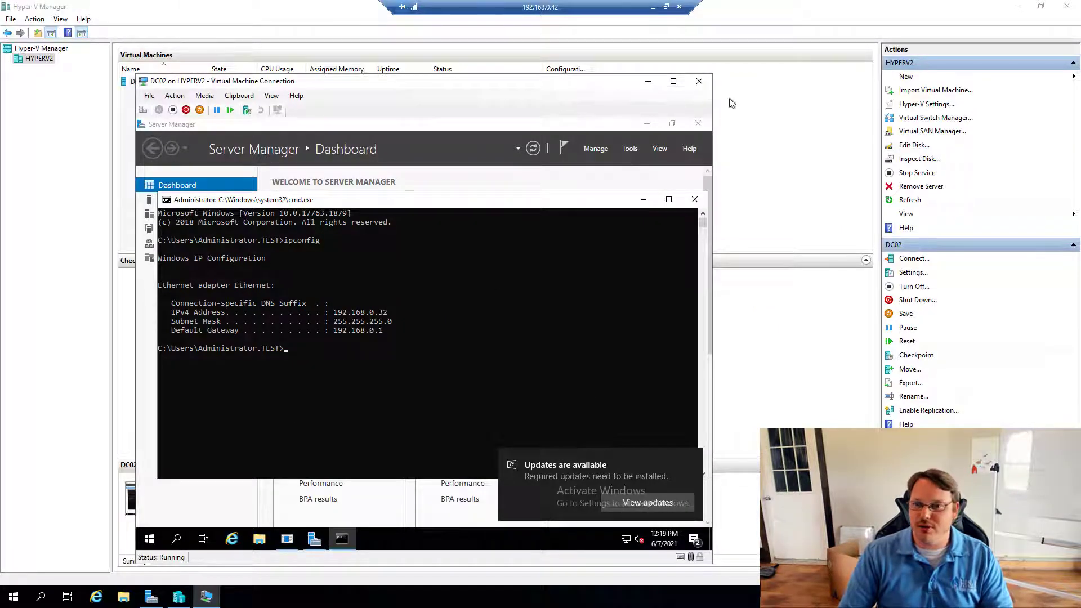
pyautogui.click(777, 147)
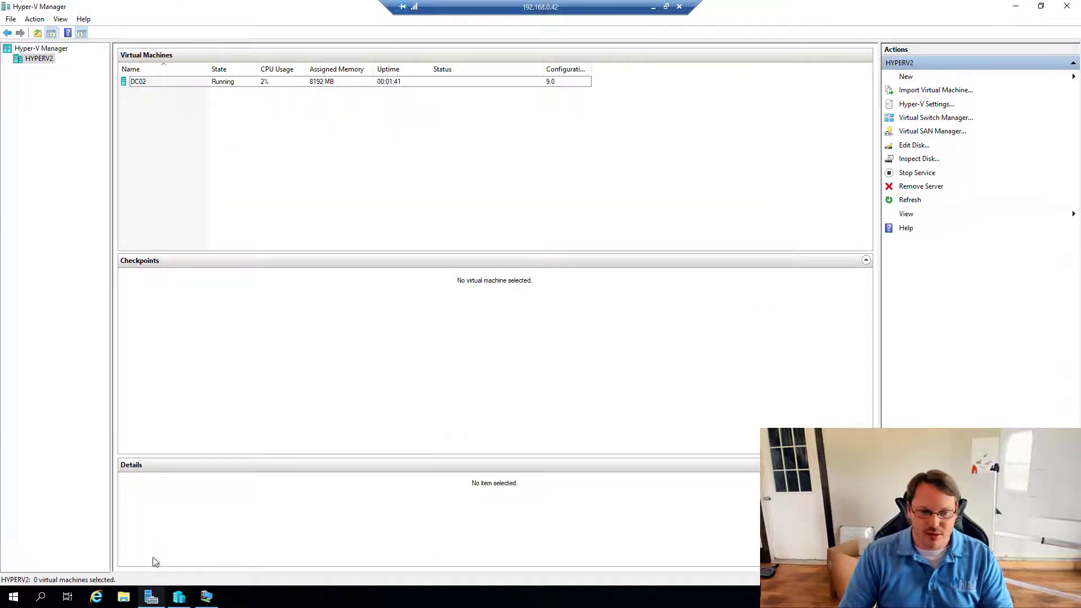
# - Open the IPv4 properties of vEthernet (Main) via Network and Sharing Center
pyautogui.press('super')
pyautogui.write('netwo')
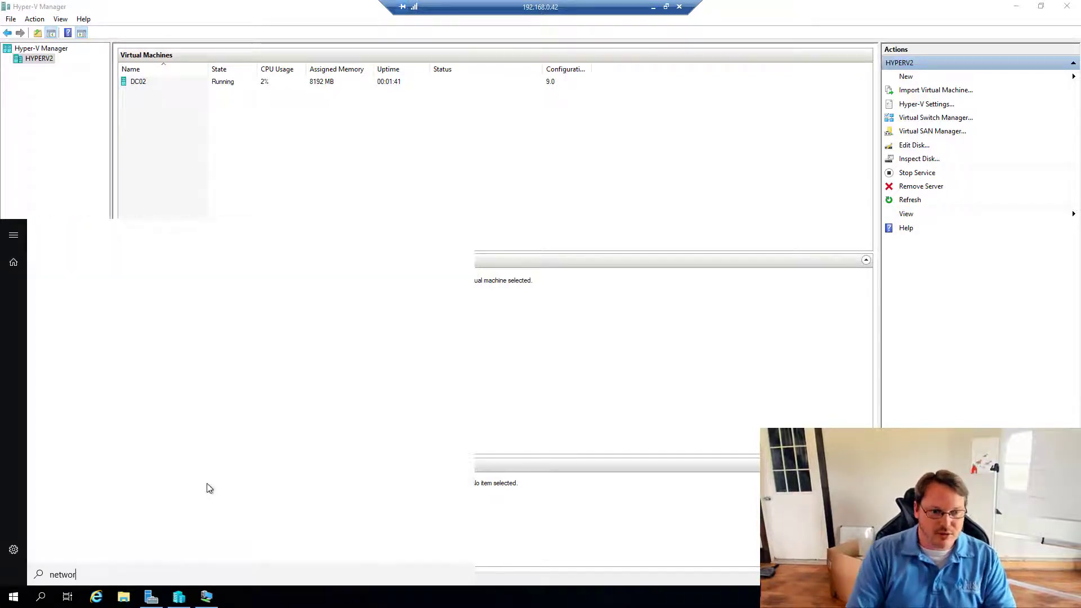
pyautogui.write('r')
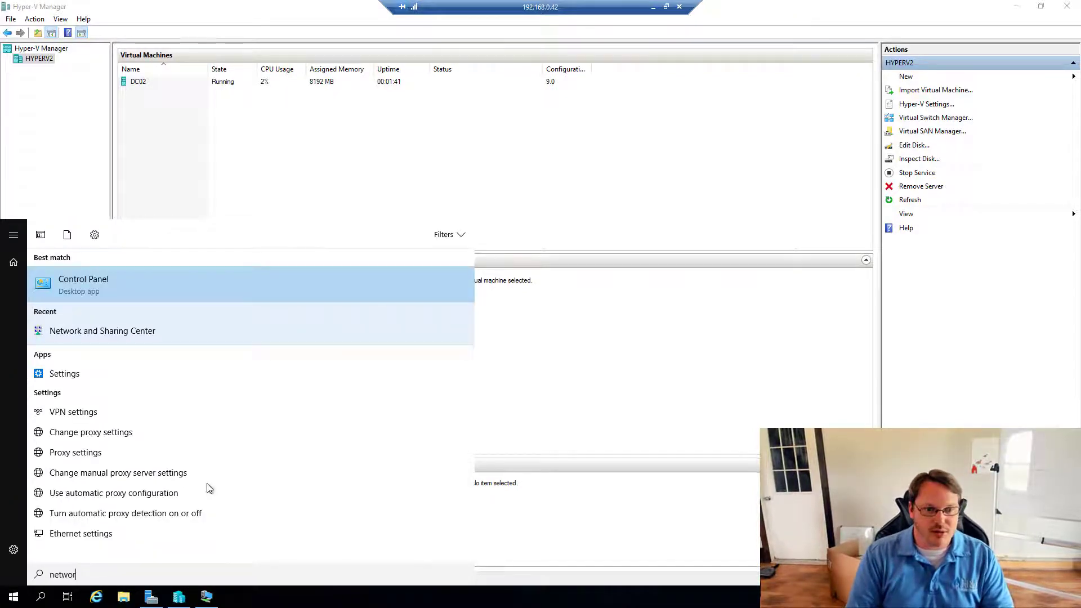
pyautogui.click(114, 333)
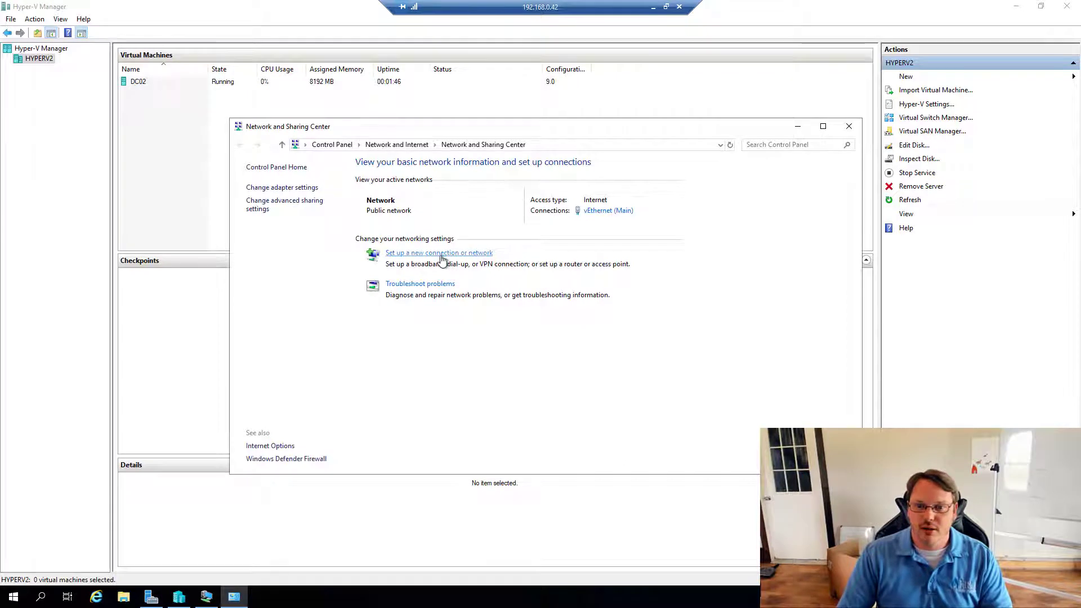
pyautogui.click(606, 216)
pyautogui.click(476, 389)
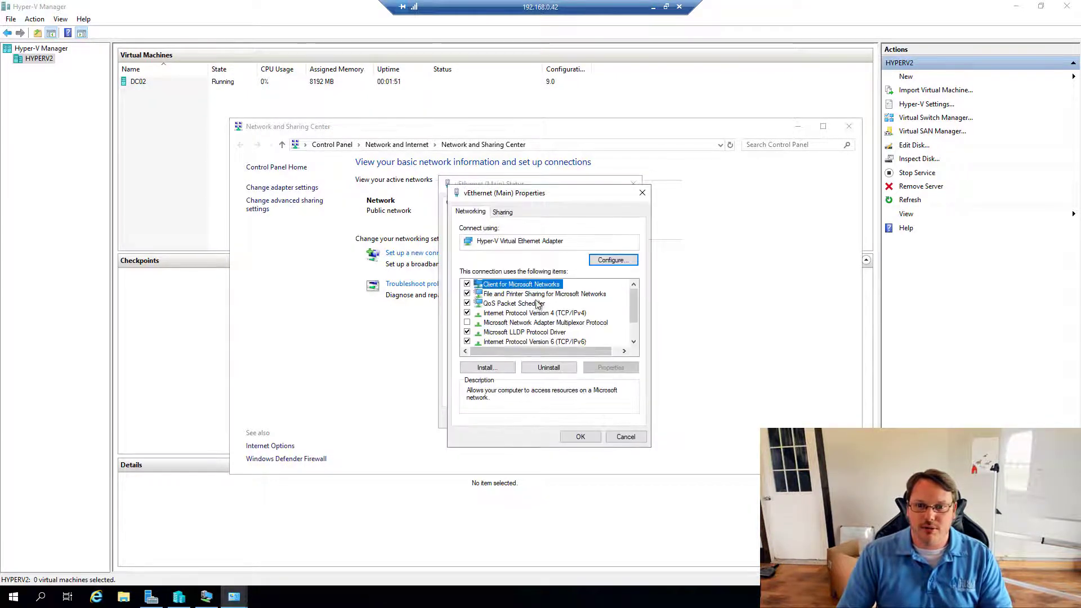
pyautogui.click(557, 313)
pyautogui.click(611, 367)
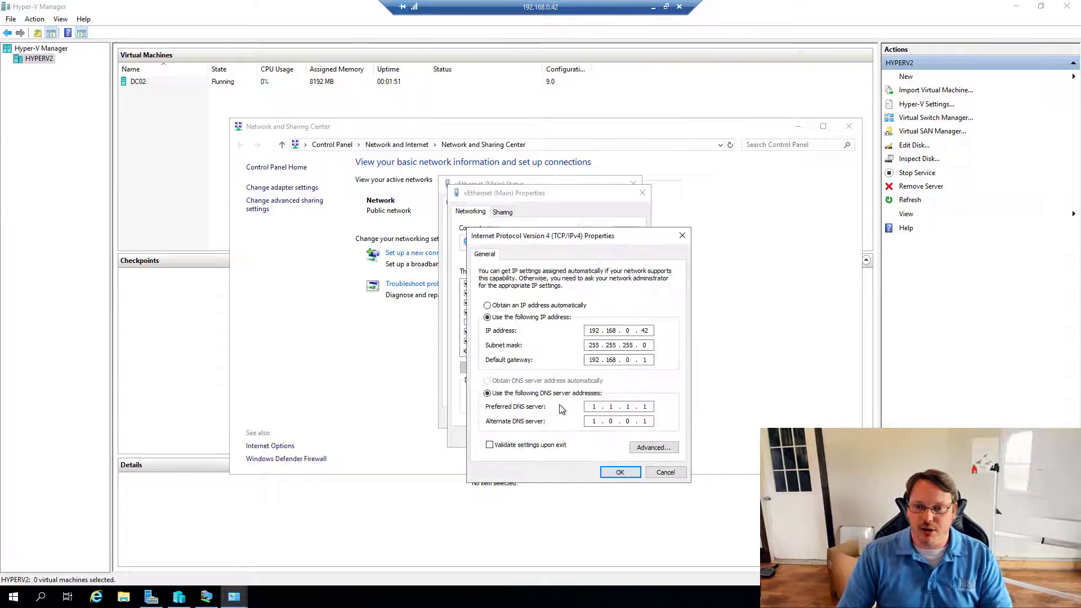
# - Enter DNS servers 192.168.0.31 and 192.168.0.1, save, close the dialogs, and minimise the session
pyautogui.write('192.1')
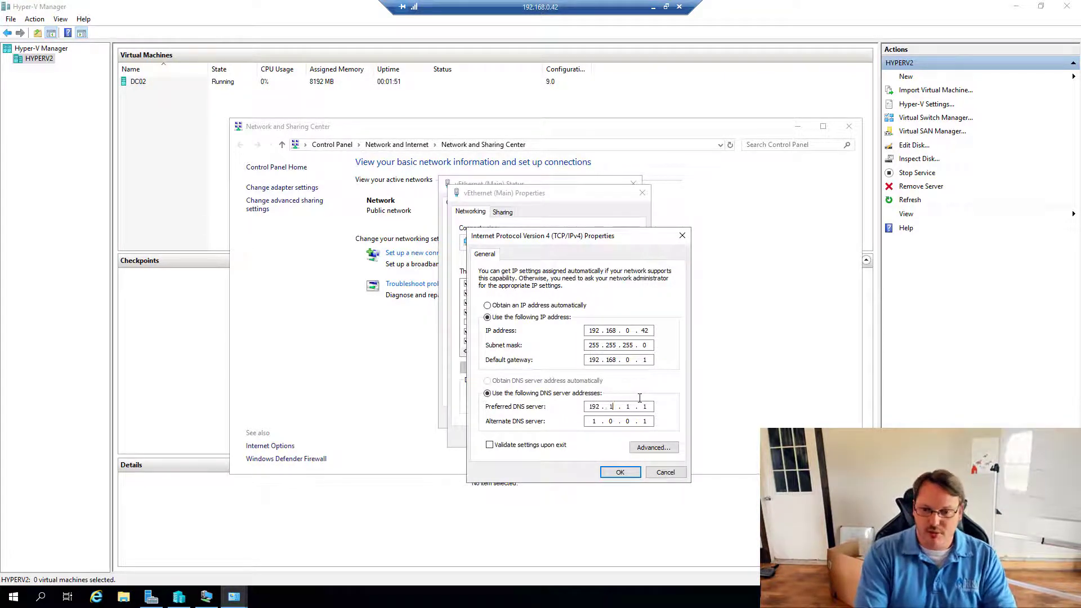
pyautogui.write('680.')
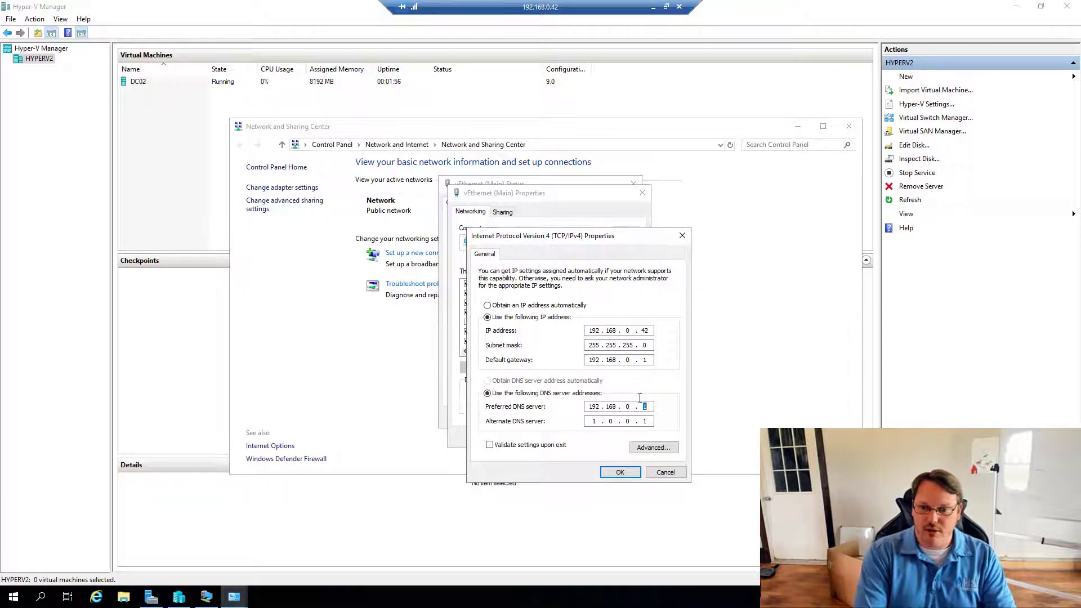
pyautogui.write('68.0.32')
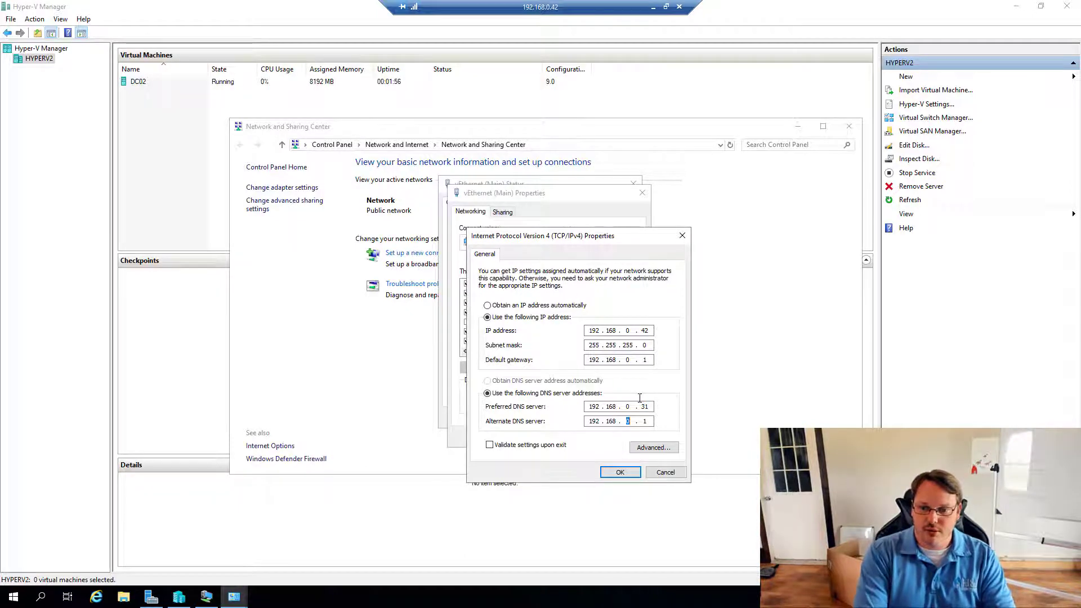
pyautogui.click(622, 472)
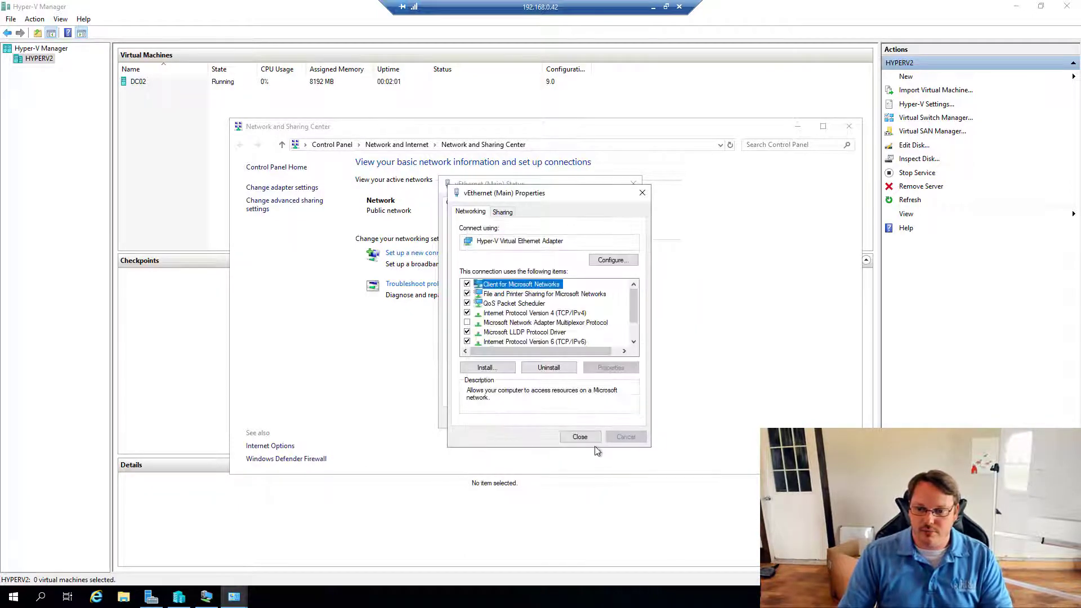
pyautogui.click(582, 438)
pyautogui.click(616, 417)
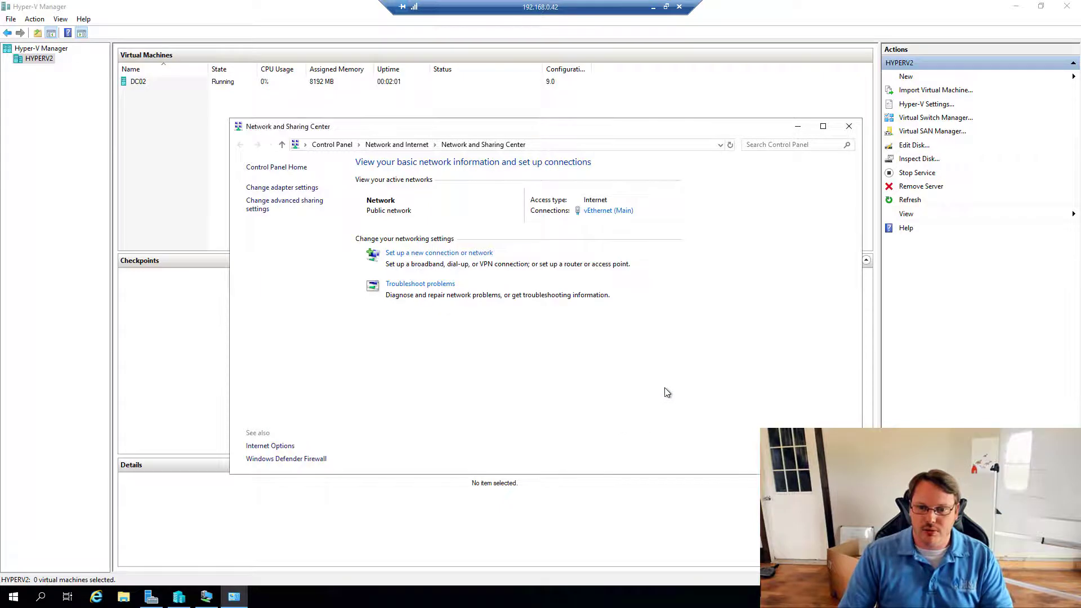
pyautogui.click(653, 7)
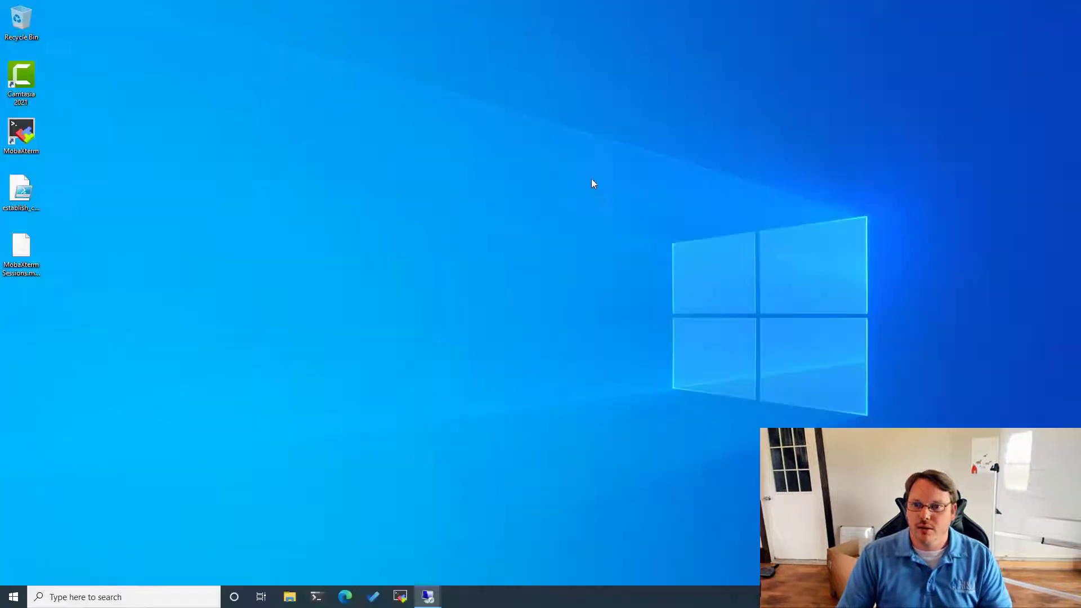
# - On HYPERV1, attempt Change adapter options in Network & Internet settings and dismiss the access error
pyautogui.moveTo(429, 596)
pyautogui.click(322, 563)
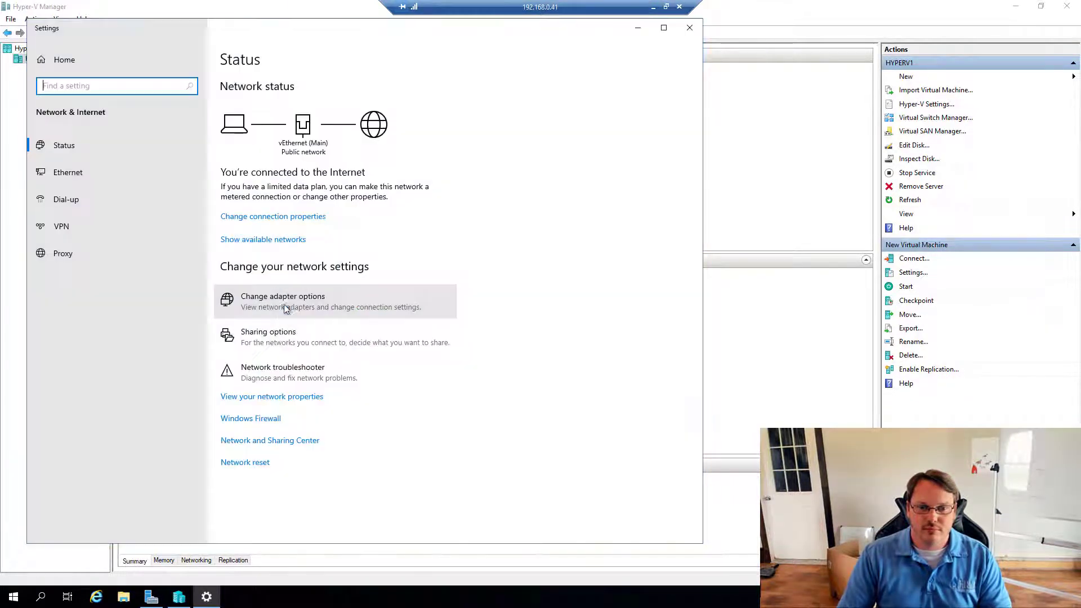
pyautogui.click(286, 309)
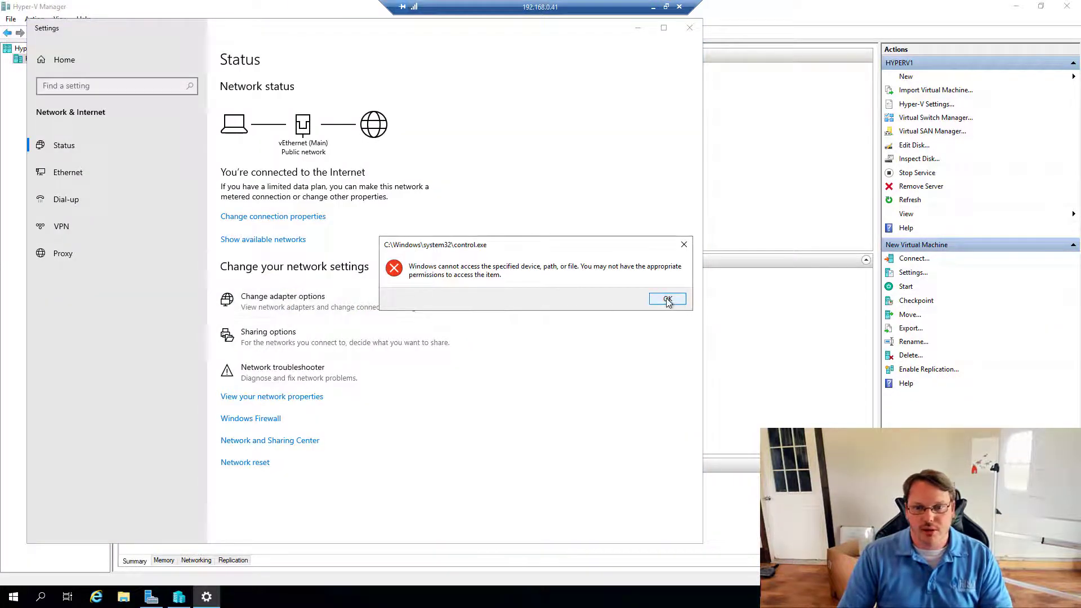
pyautogui.click(668, 297)
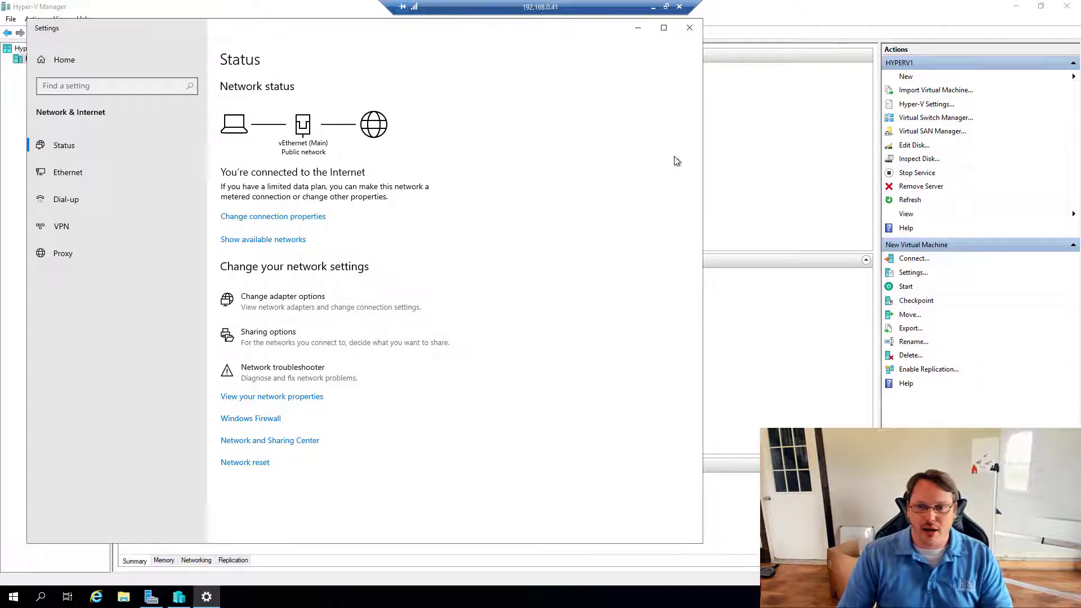
# - Dismiss the access error, close Settings, and open Control Panel through a 'control' search
pyautogui.click(344, 303)
pyautogui.click(667, 297)
pyautogui.click(696, 33)
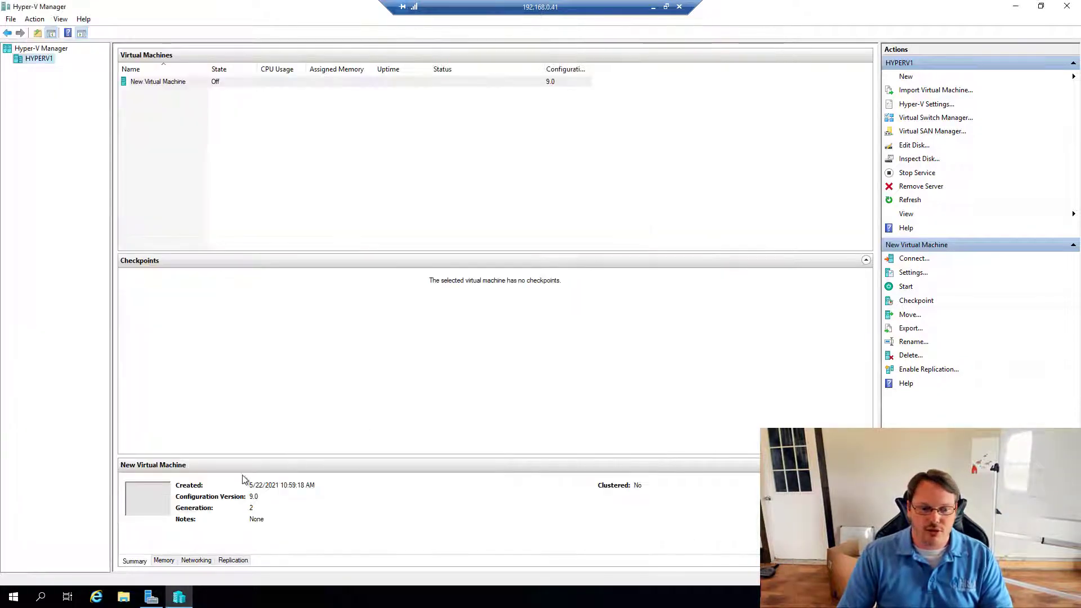
pyautogui.click(14, 597)
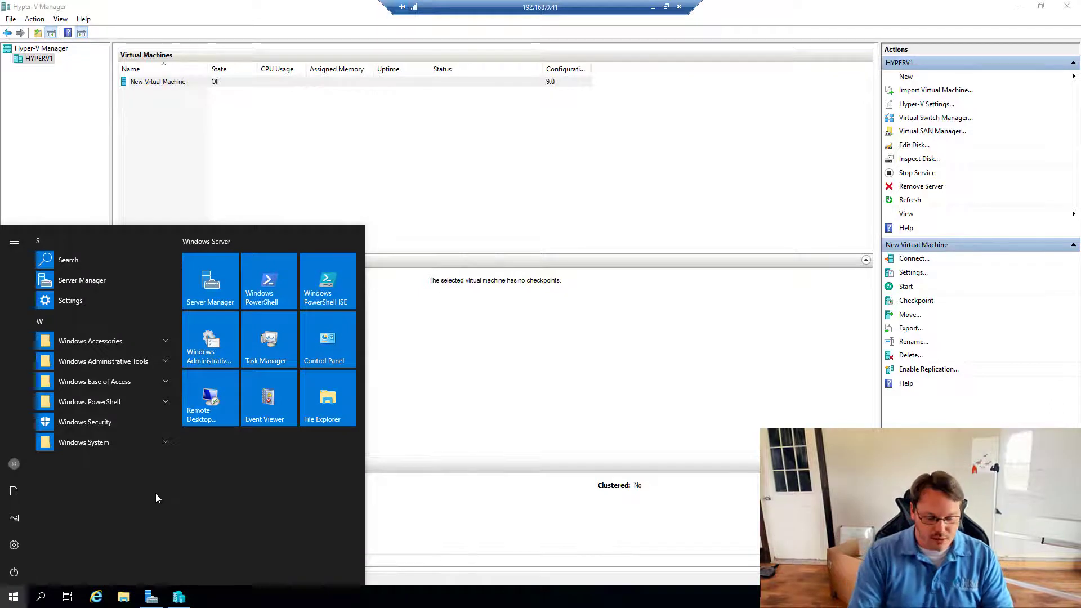
pyautogui.write('control')
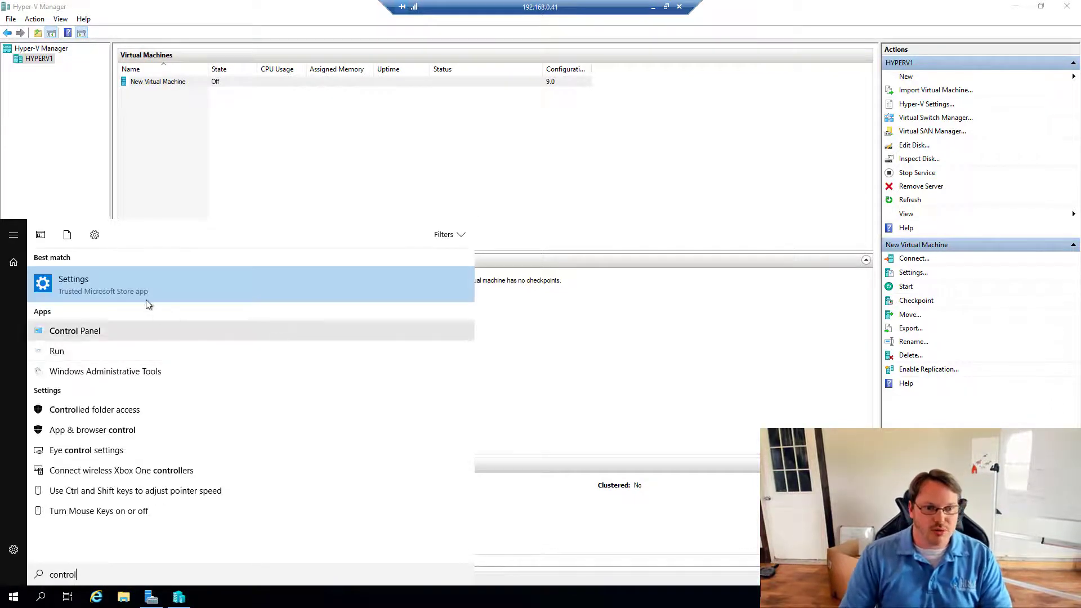
pyautogui.click(74, 334)
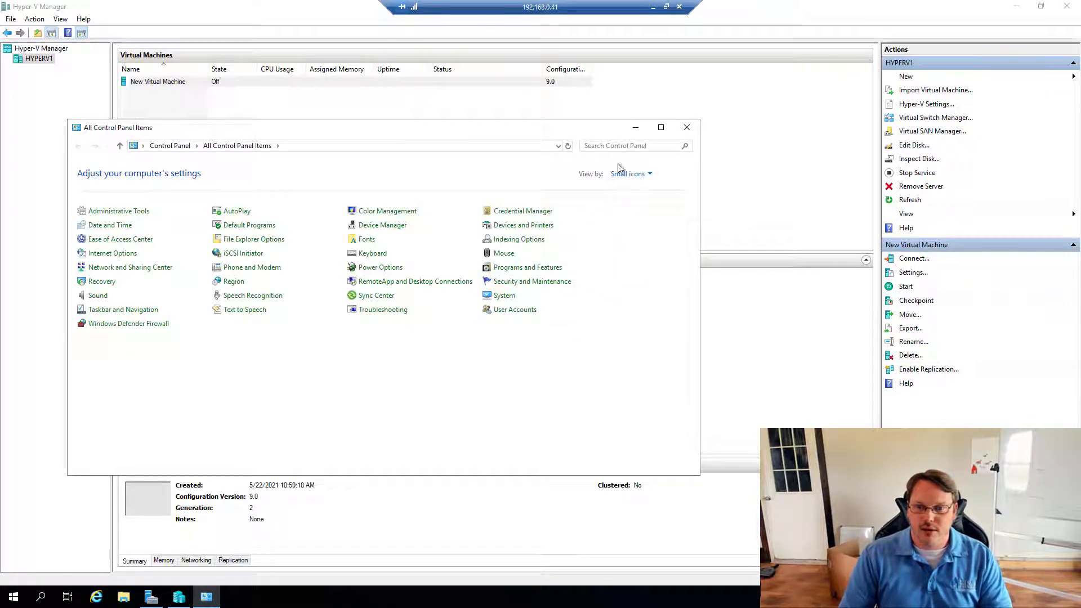
# - Open vEthernet (Main)'s IPv4 properties, which show DNS 1.1.1.1 and 1.0.0.1
pyautogui.click(649, 174)
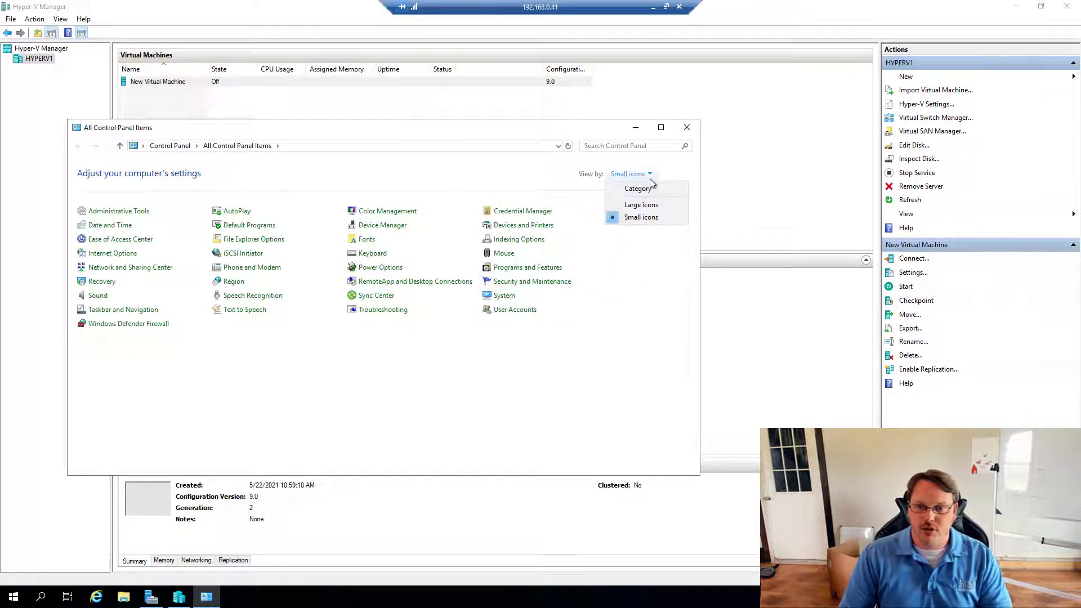
pyautogui.click(592, 352)
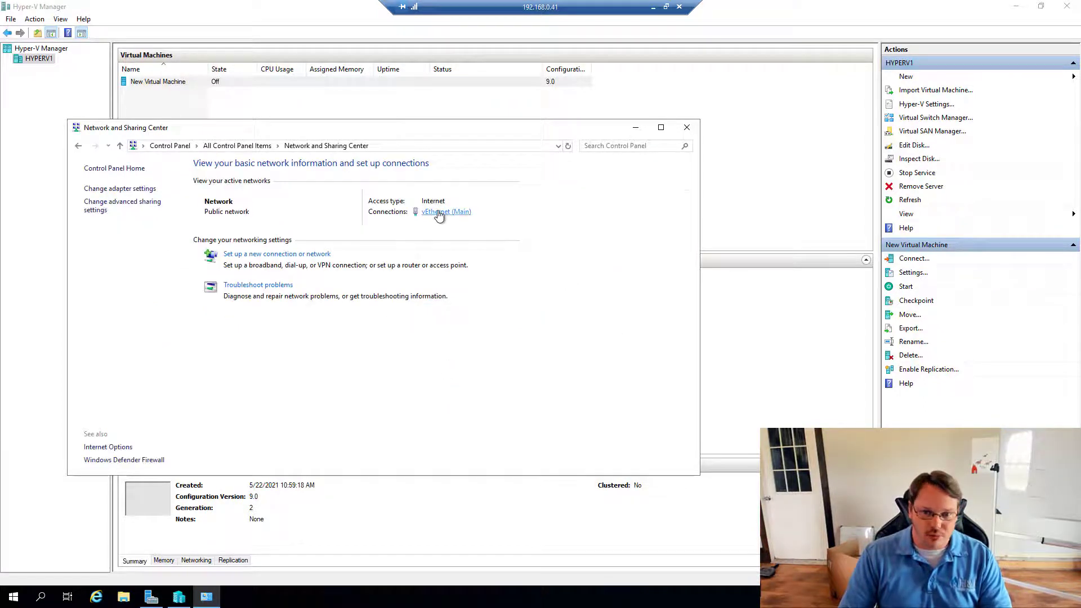
pyautogui.click(439, 214)
pyautogui.click(476, 392)
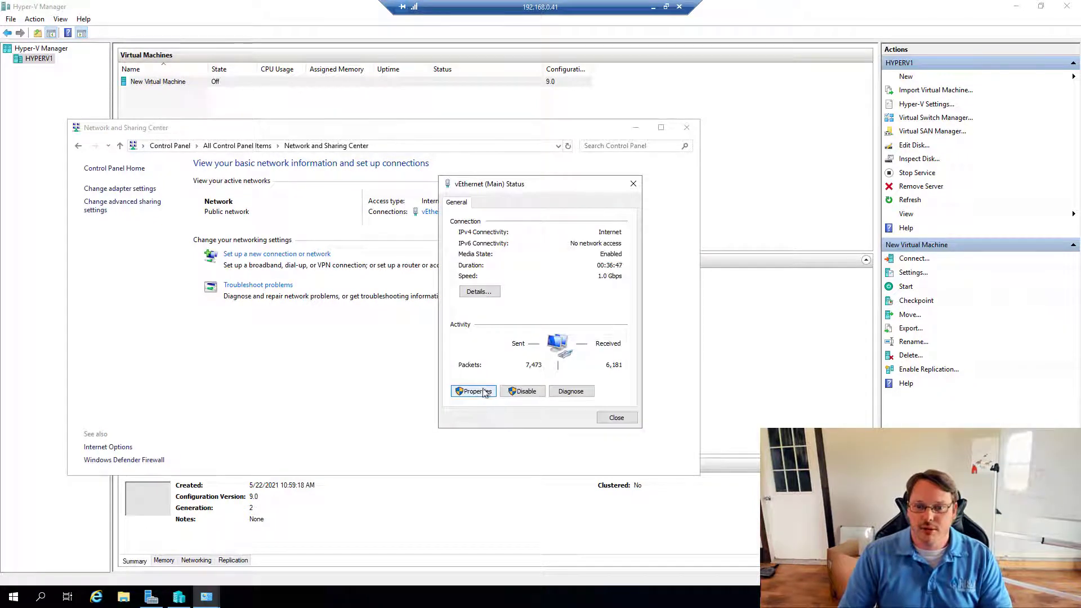
pyautogui.click(574, 313)
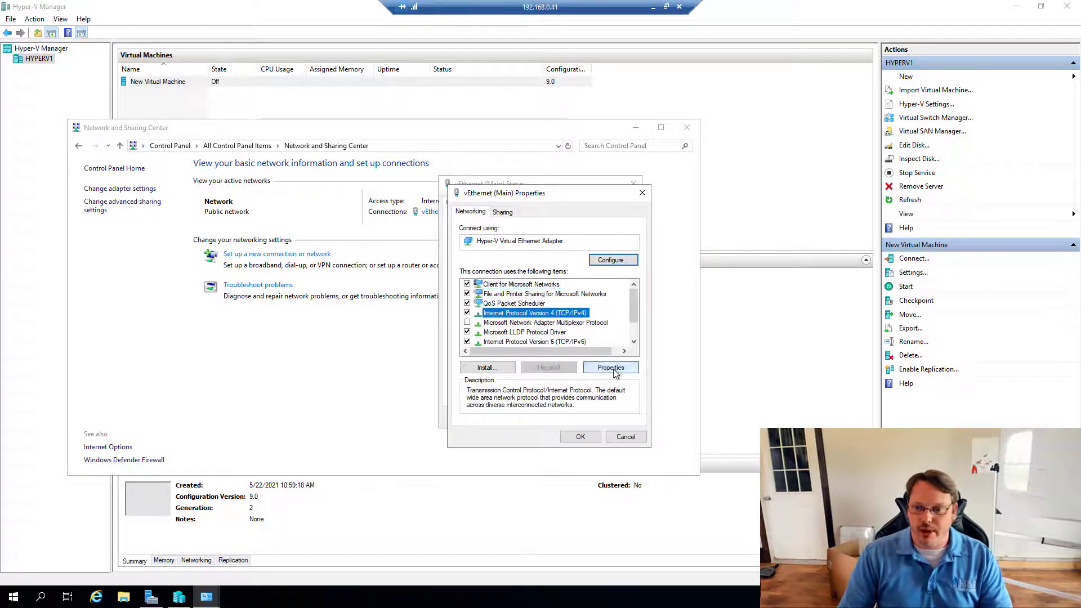
pyautogui.click(613, 369)
pyautogui.click(600, 407)
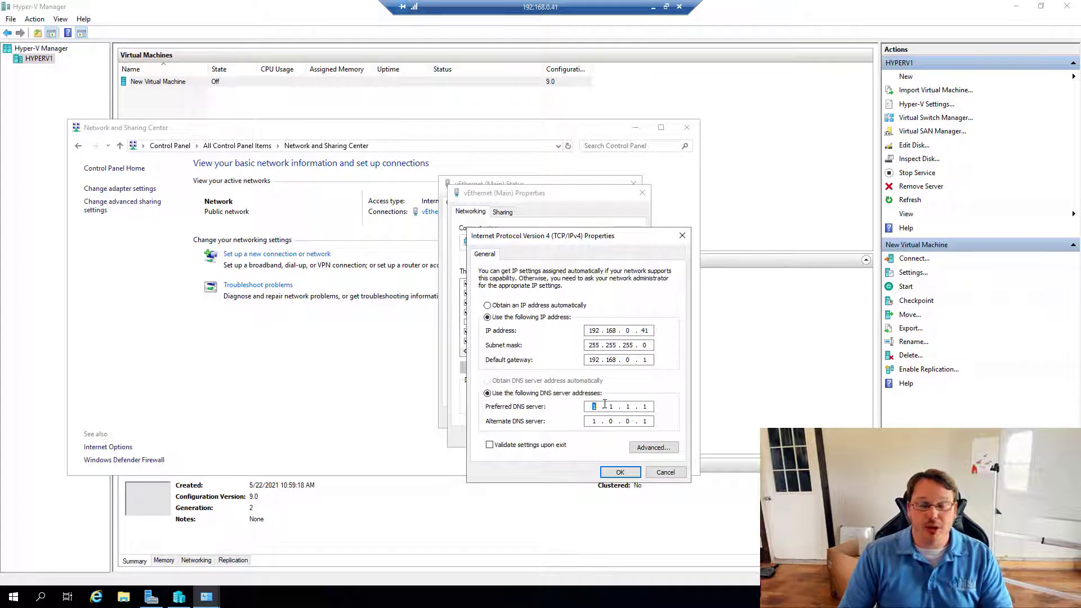
# - Enter DNS servers 192.168.0.31 preferred and 192.168.0.1 alternate, then save and close the adapter dialogs
pyautogui.doubleClick(648, 359)
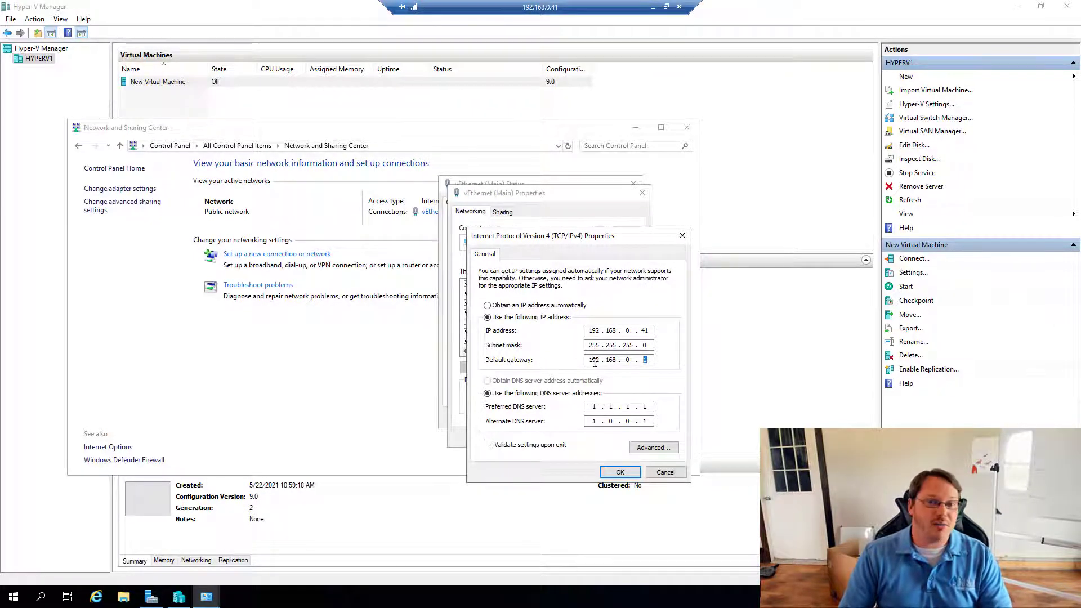
pyautogui.click(599, 408)
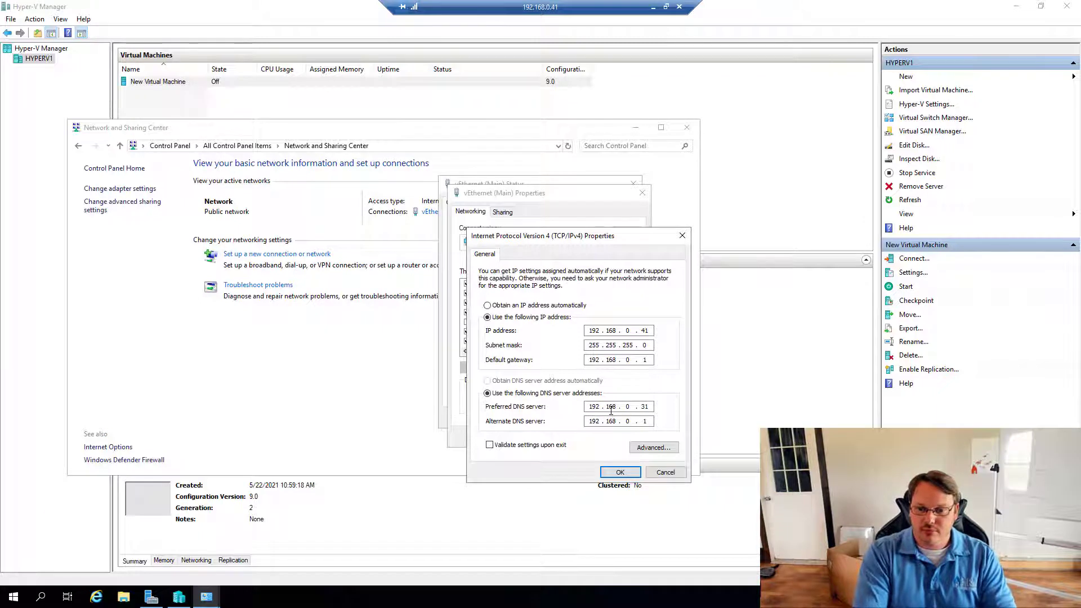
pyautogui.click(621, 472)
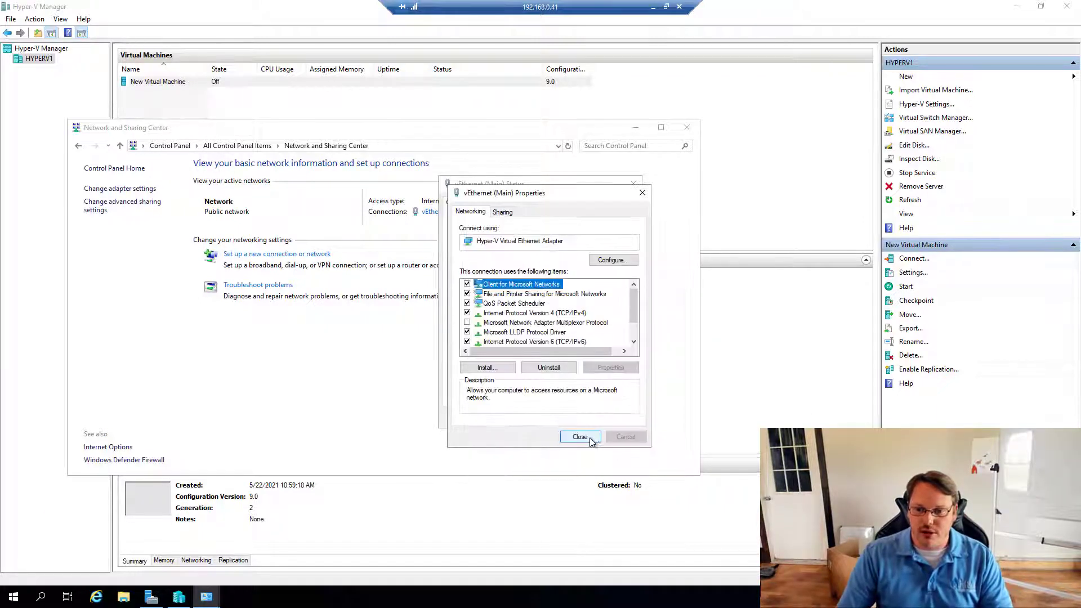
pyautogui.click(588, 438)
pyautogui.click(617, 421)
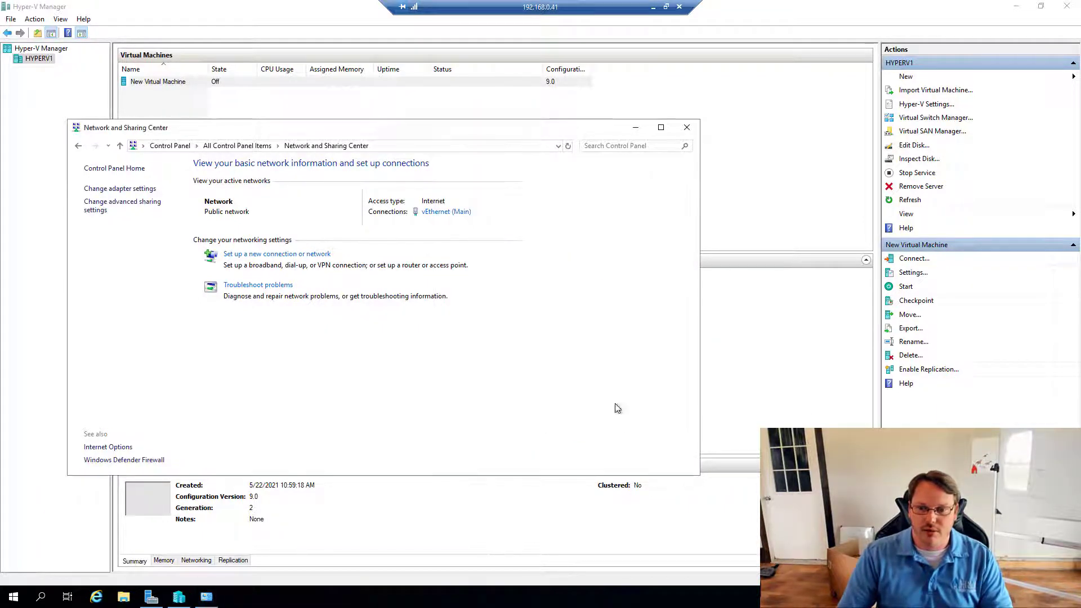
# - Switch to the 192.168.0.43 session, close Network Connections and Settings, and return to Server Manager
pyautogui.click(653, 6)
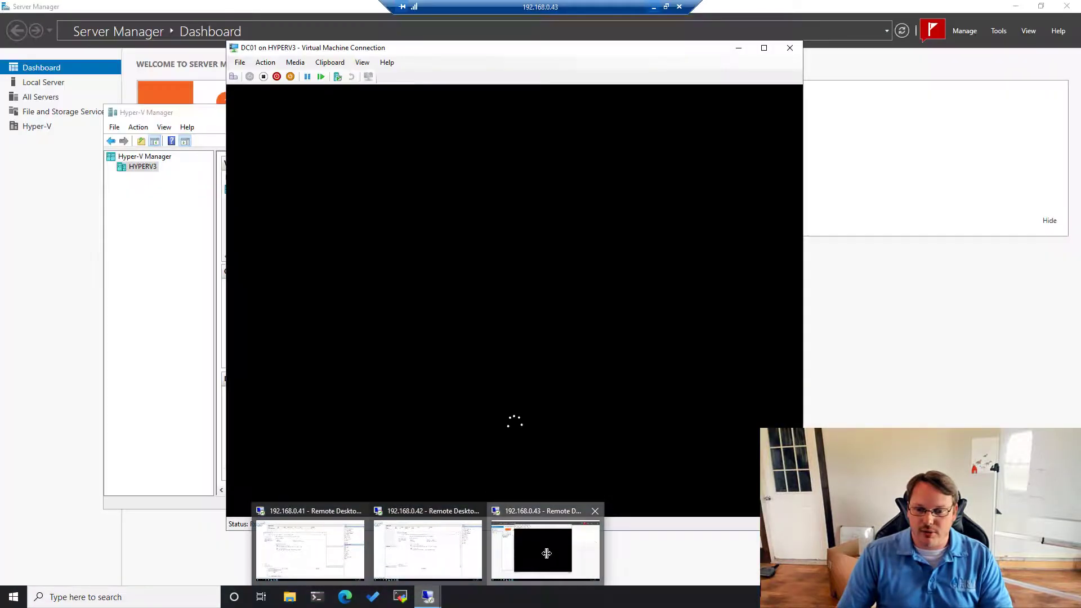
pyautogui.click(545, 550)
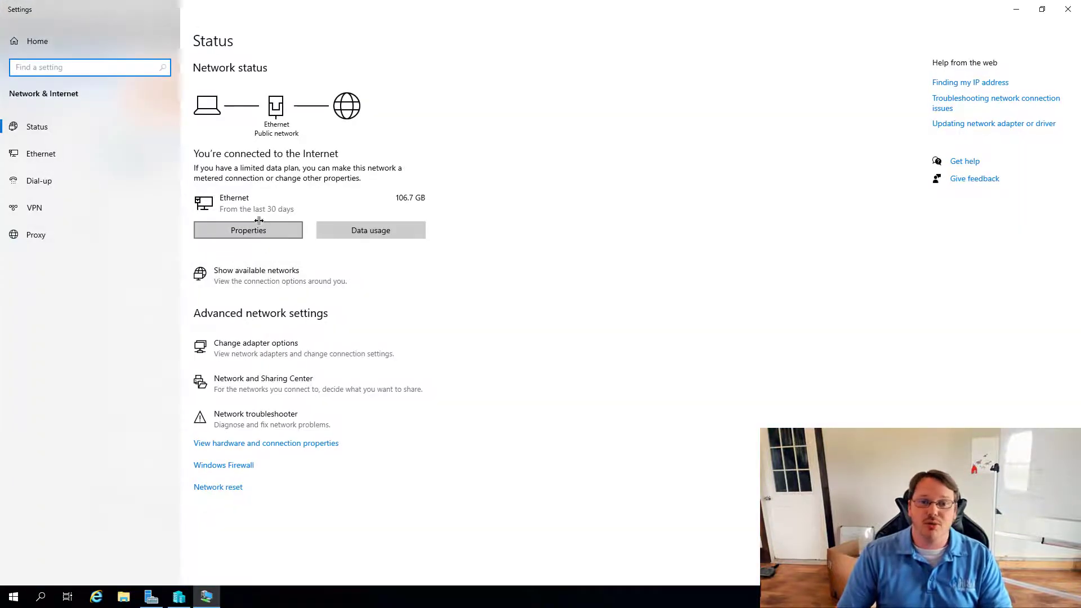
pyautogui.click(254, 352)
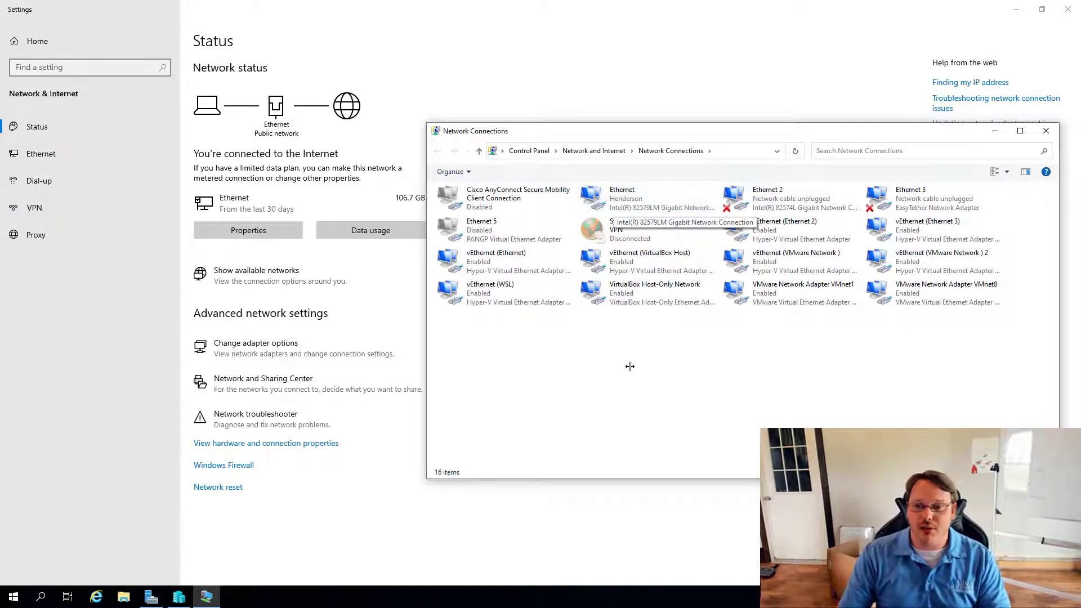
pyautogui.click(1047, 131)
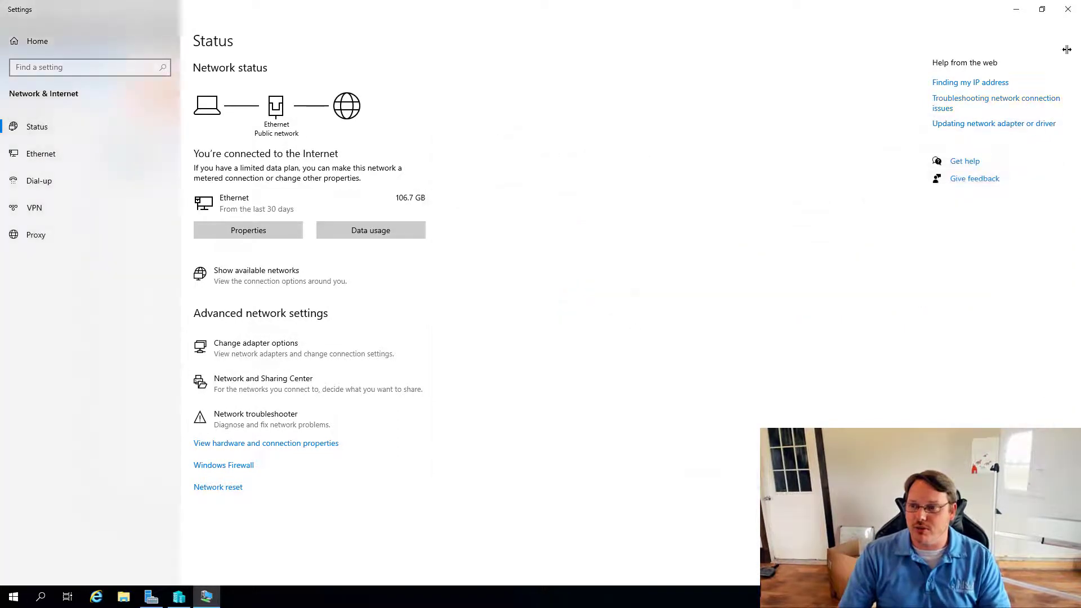
pyautogui.click(1068, 9)
pyautogui.click(929, 389)
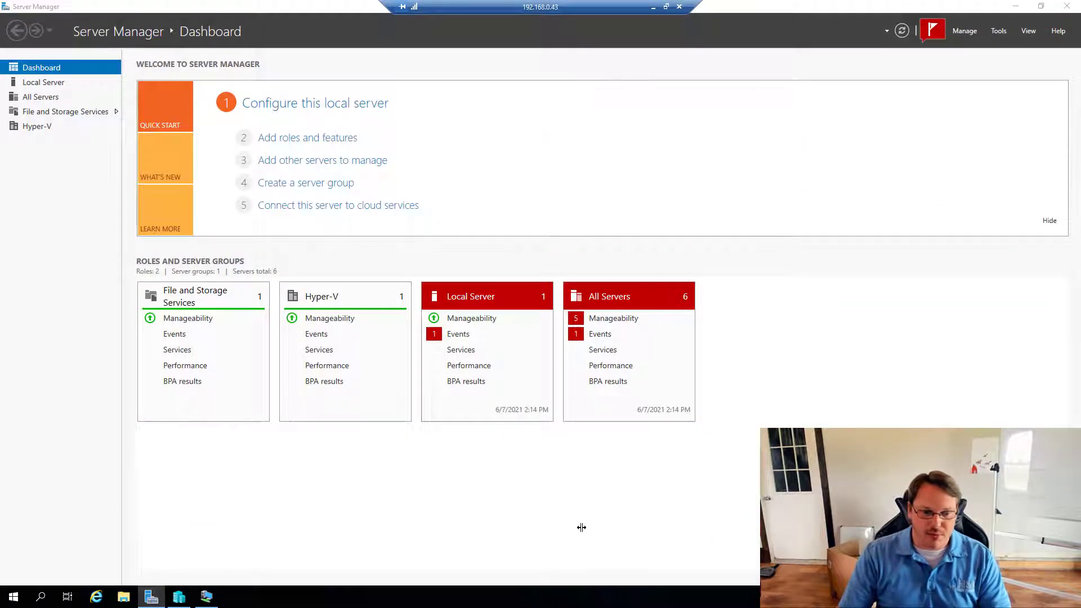
# - Open Control Panel from a 'network' search, listing all items as small icons
pyautogui.press('super')
pyautogui.press('super')
pyautogui.press('super')
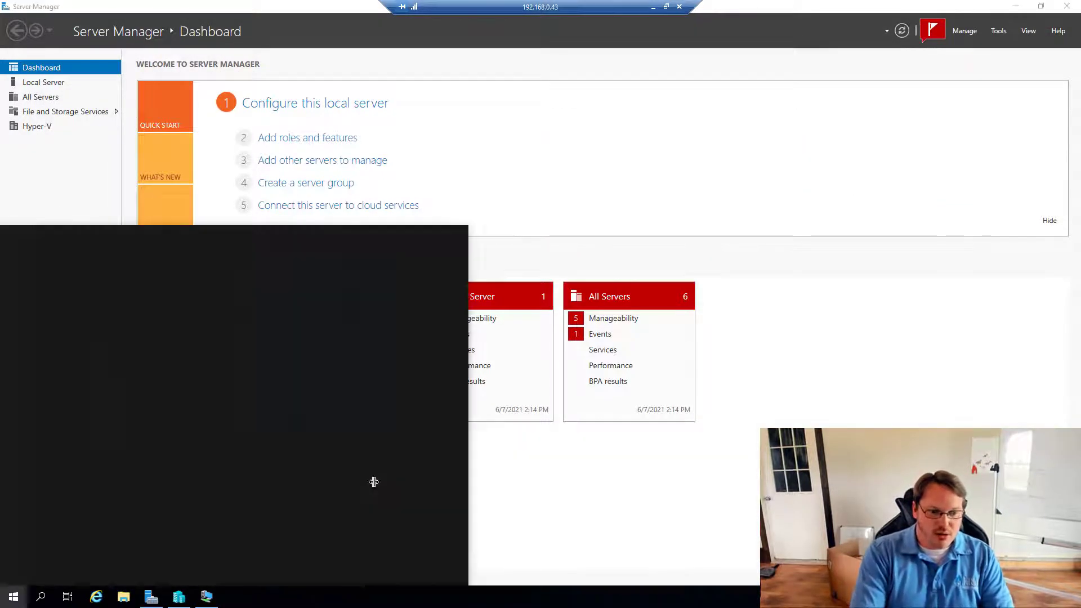
pyautogui.write('network')
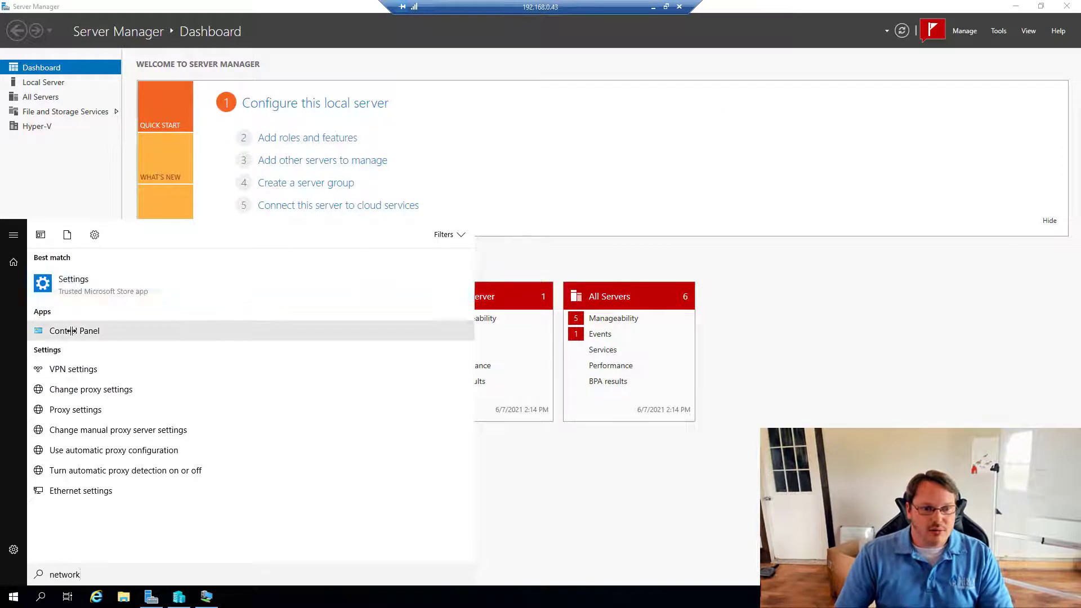
pyautogui.click(90, 330)
pyautogui.click(717, 173)
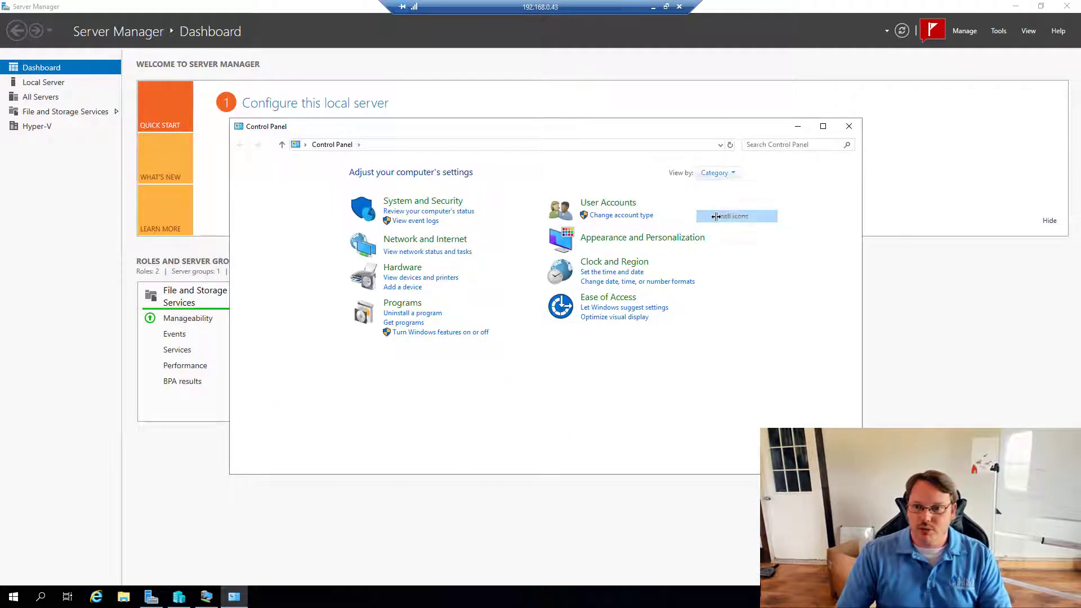
pyautogui.click(726, 216)
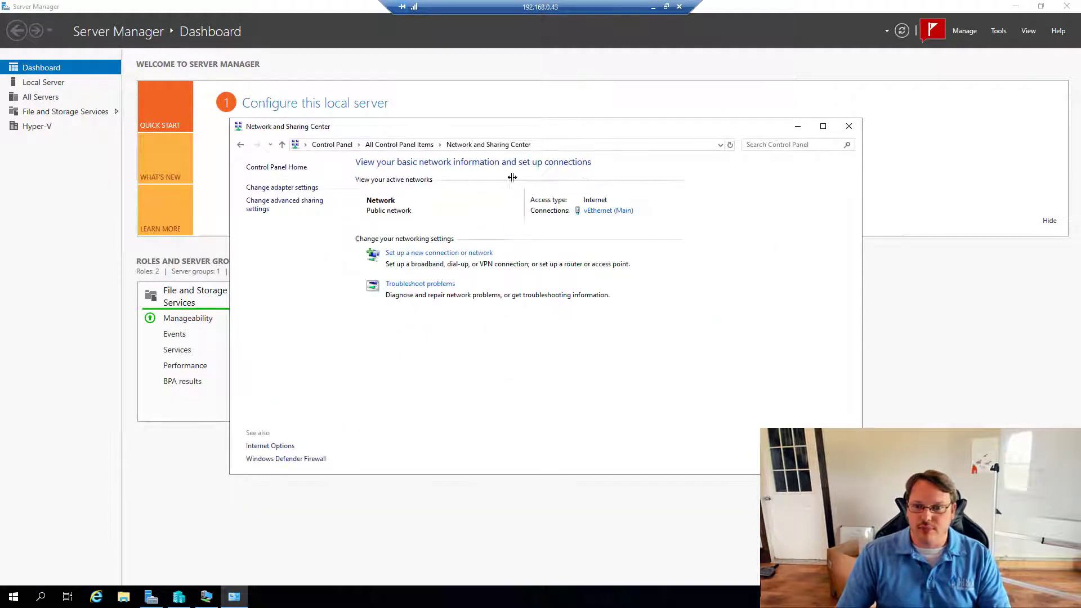
# - Set vEthernet (Main)'s IPv4 DNS to 192.168.0.31 and 192.168.0.32, save, and close the network windows
pyautogui.click(597, 210)
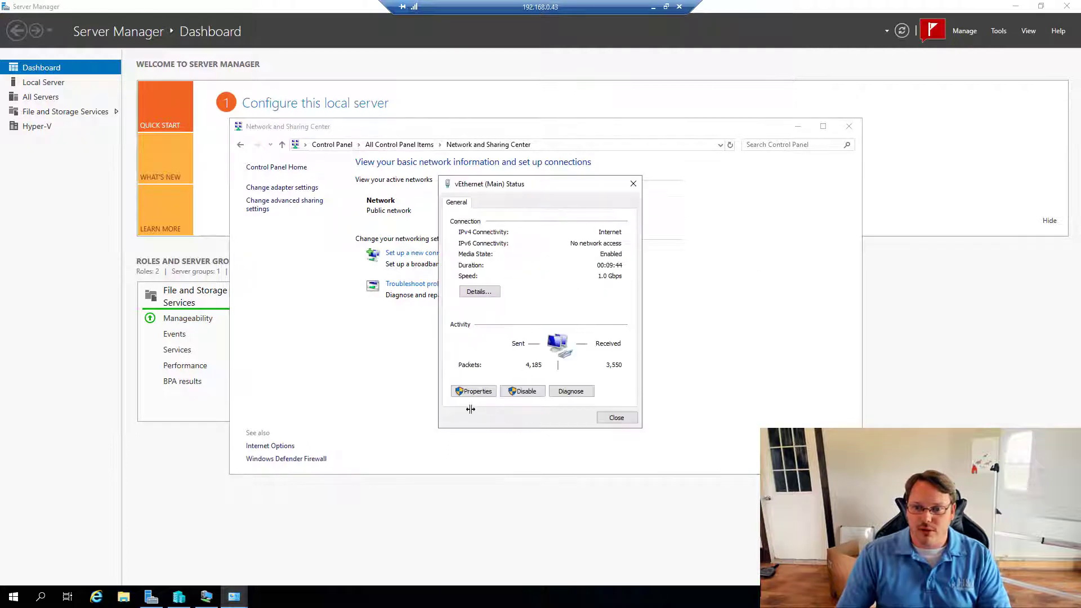
pyautogui.click(471, 391)
pyautogui.click(558, 313)
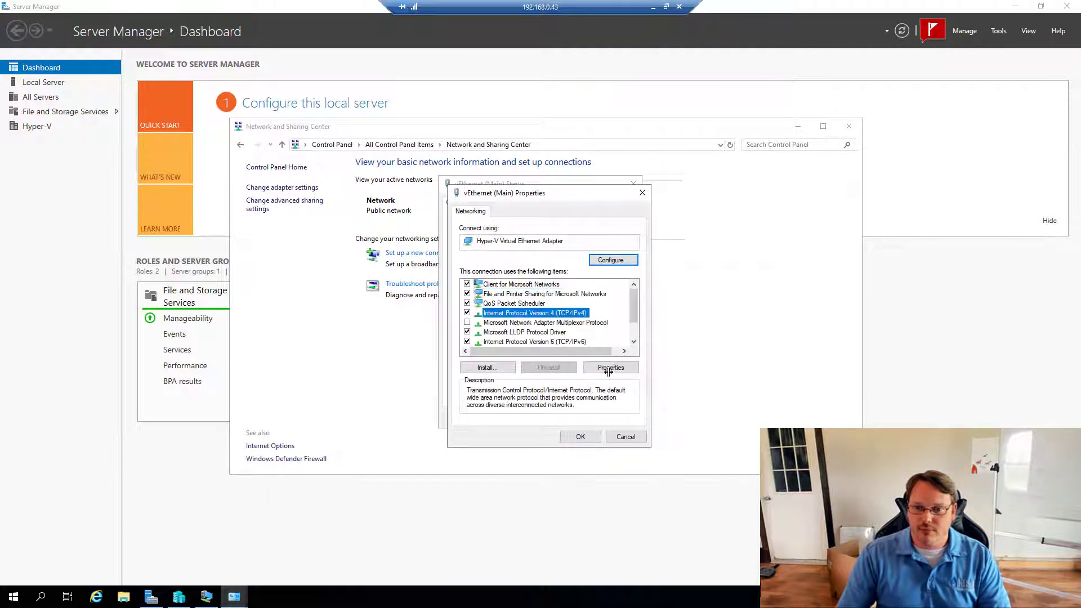
pyautogui.click(609, 370)
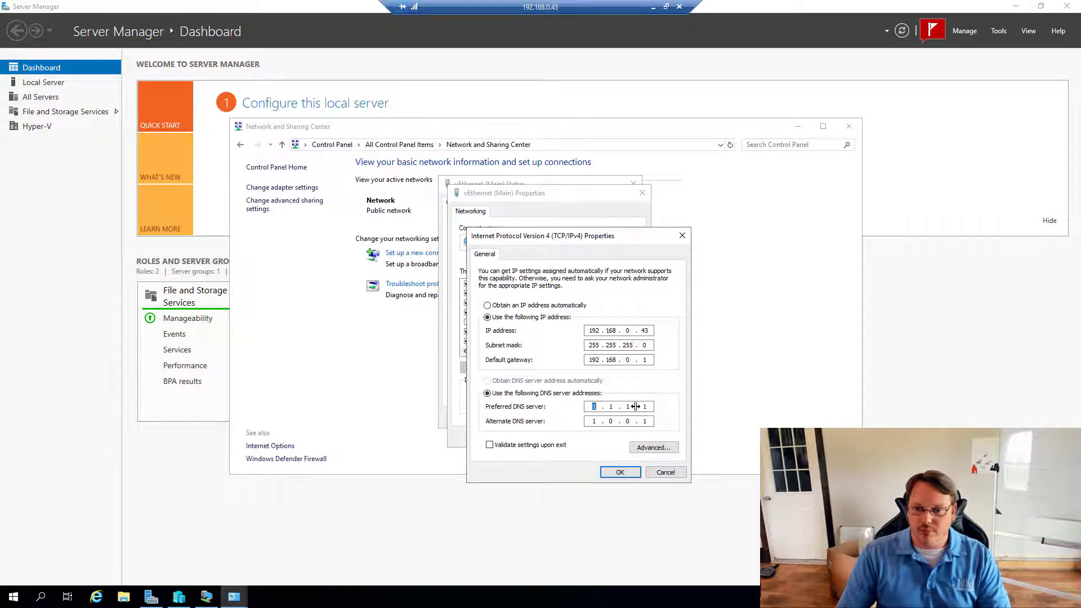
pyautogui.write('192.168.0.')
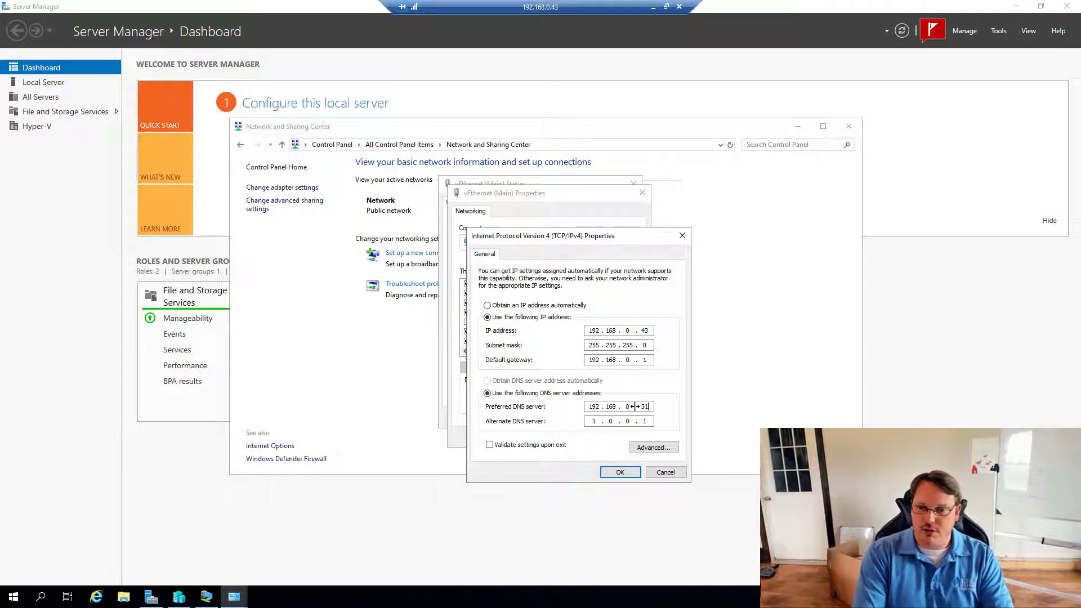
pyautogui.write('192.168.0.32')
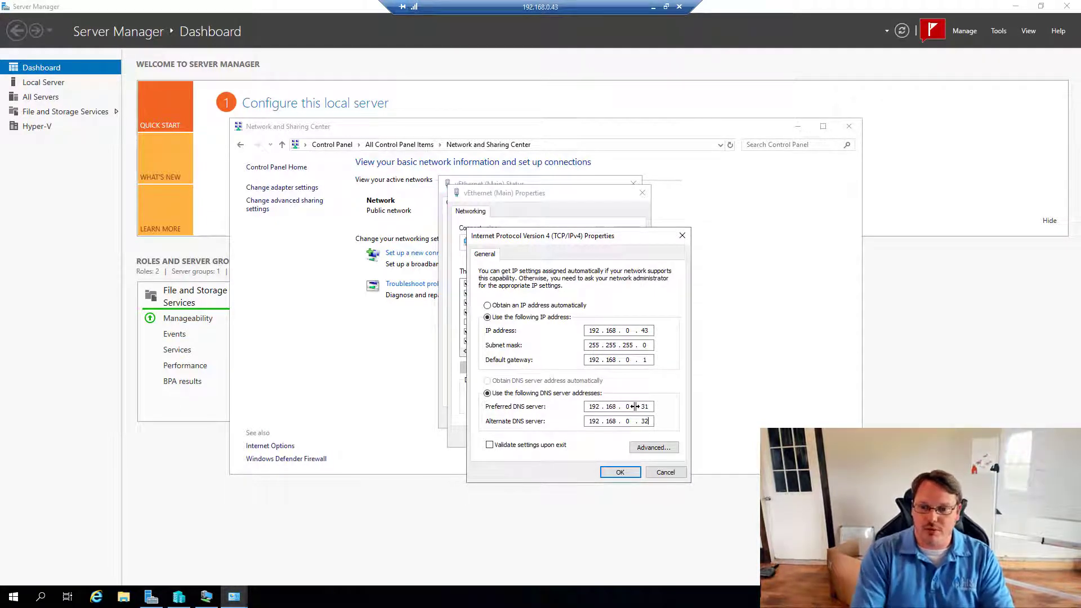
pyautogui.click(619, 472)
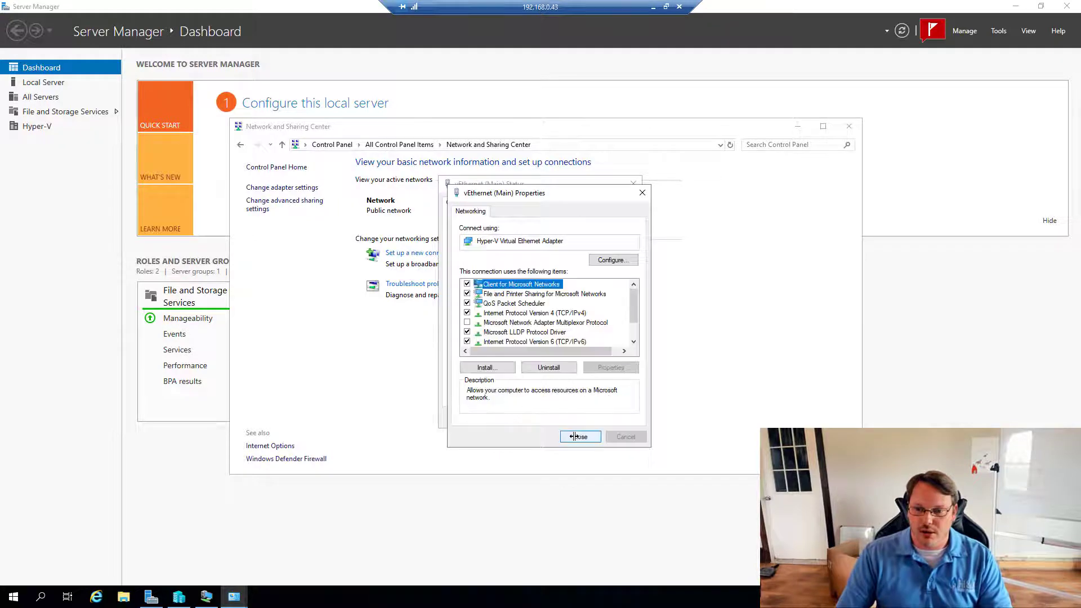
pyautogui.click(570, 434)
pyautogui.click(616, 417)
pyautogui.click(848, 126)
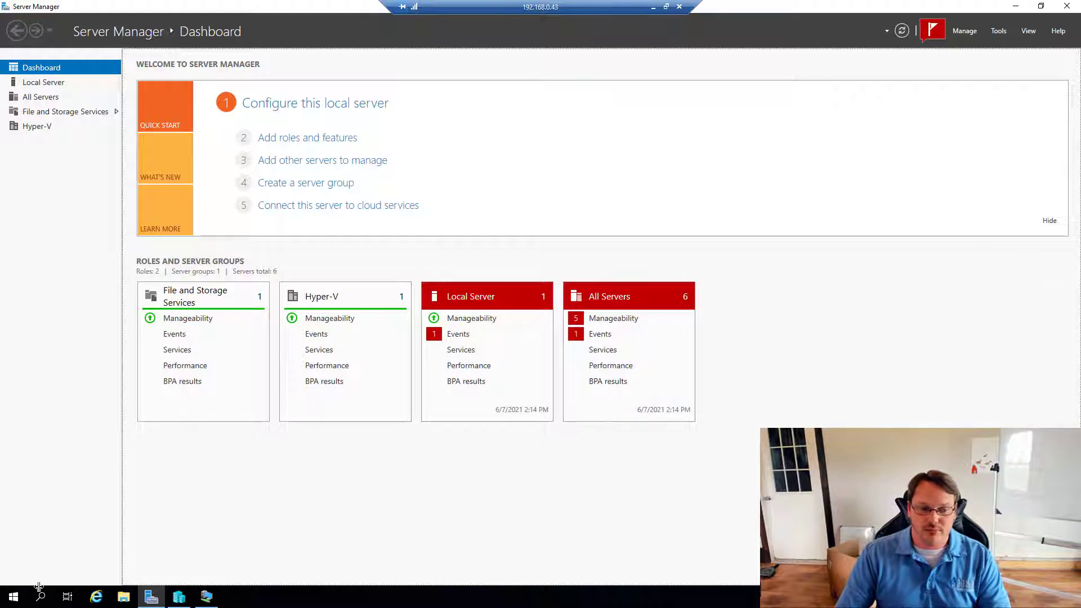
# - Check DC01 in Hyper-V Manager, then restart HYPERV3 as Other (Planned) despite other signed-in users
pyautogui.click(179, 596)
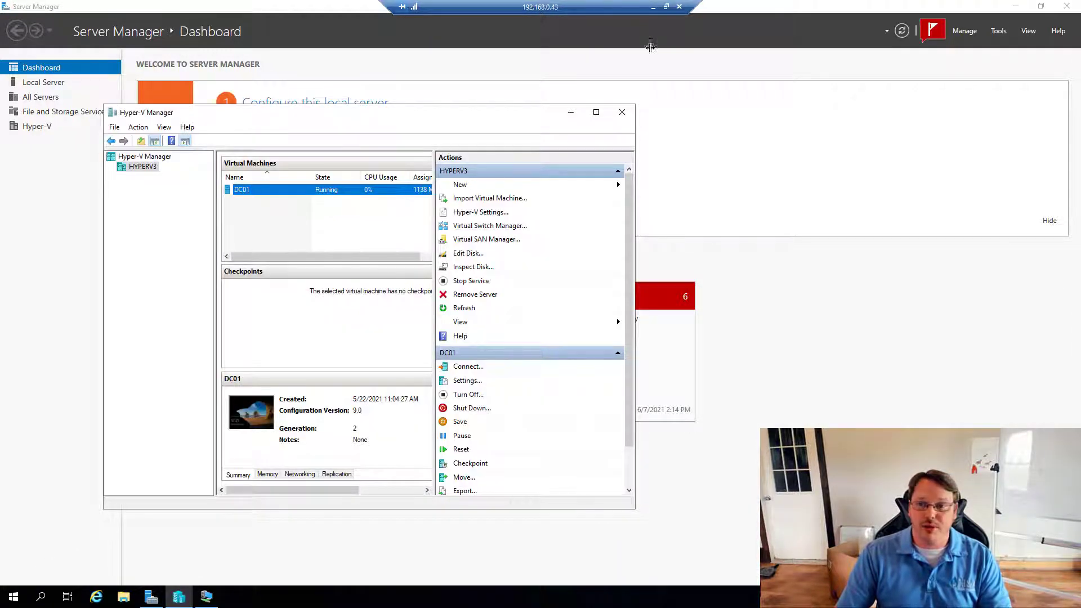
pyautogui.click(12, 598)
pyautogui.click(14, 572)
pyautogui.click(36, 536)
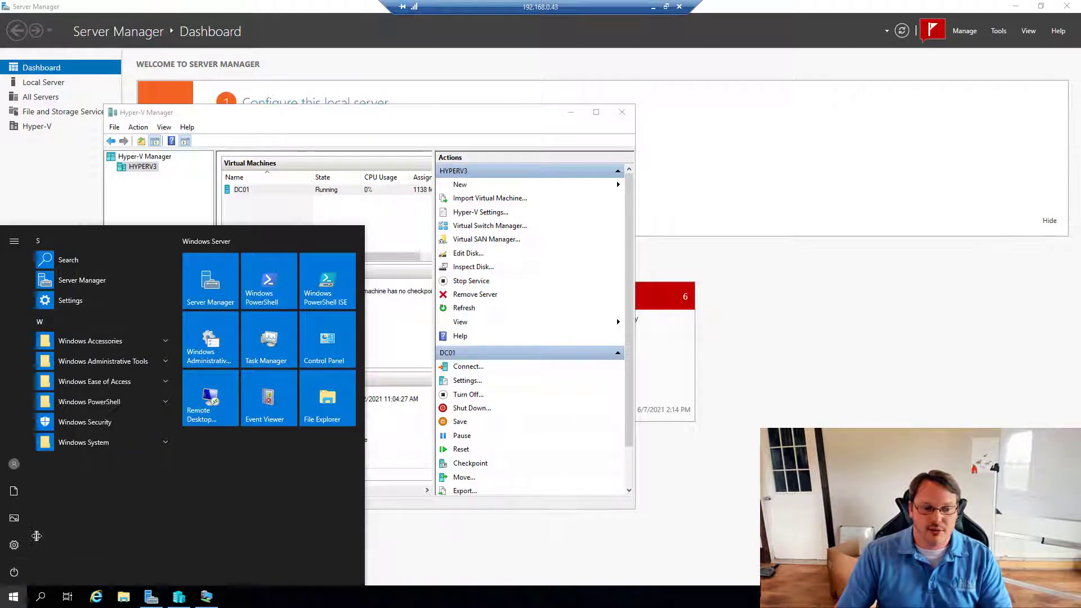
pyautogui.click(65, 514)
pyautogui.click(48, 442)
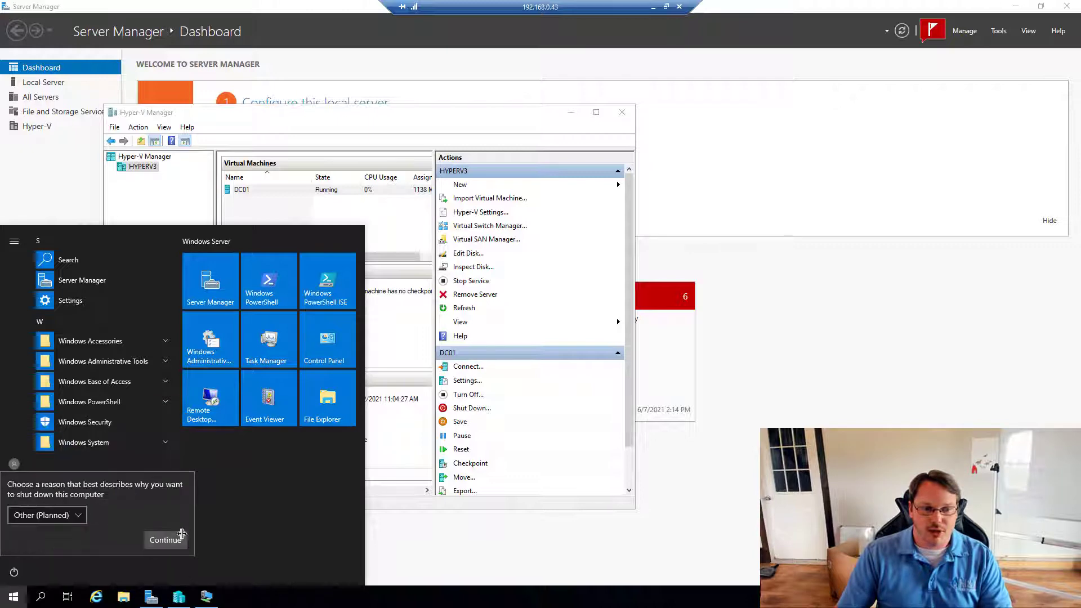
pyautogui.click(181, 535)
pyautogui.click(153, 541)
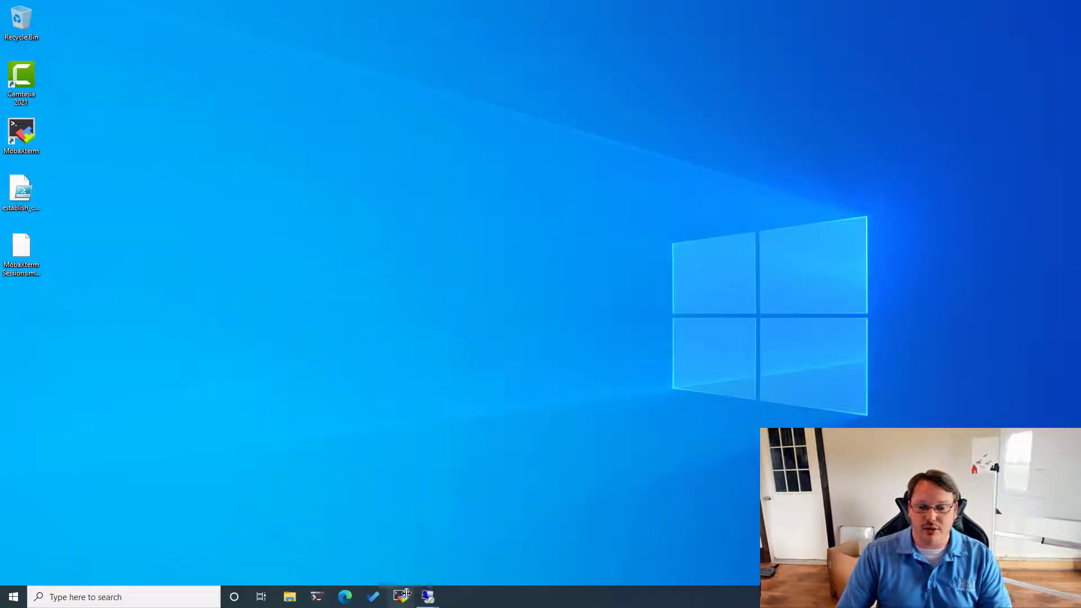
# - In the HYPERV2 session, select DC02 in Hyper-V Manager to confirm it is running
pyautogui.moveTo(428, 593)
pyautogui.click(457, 550)
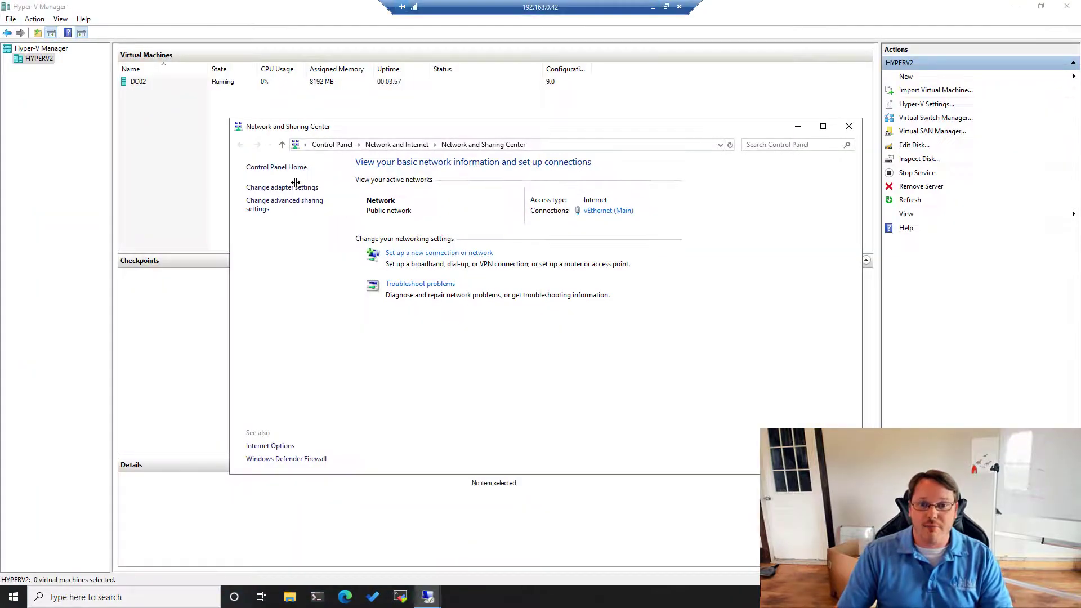
pyautogui.click(191, 128)
pyautogui.click(135, 82)
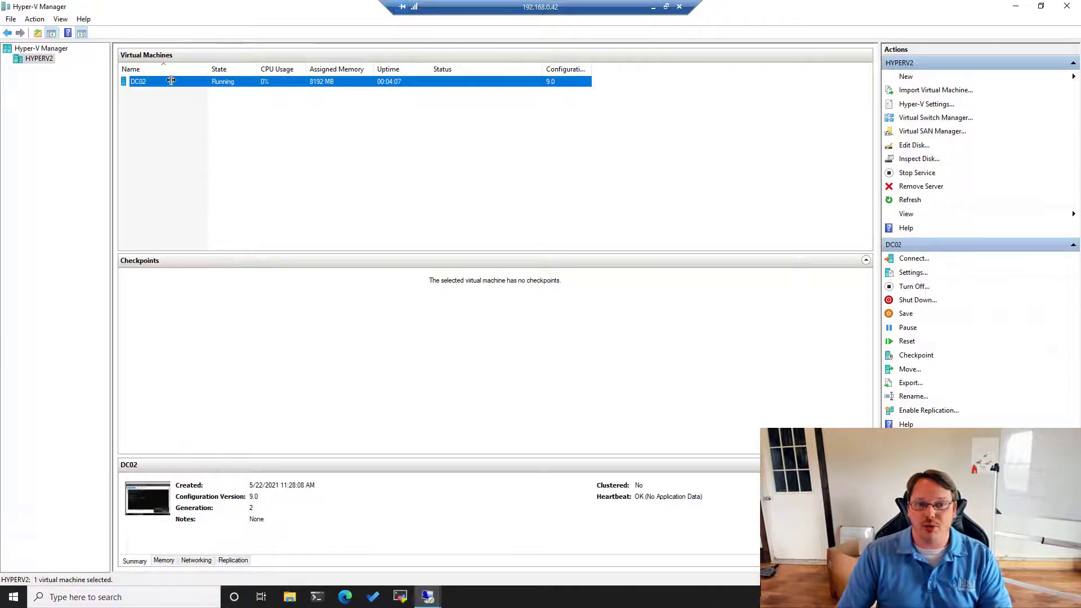
pyautogui.click(654, 7)
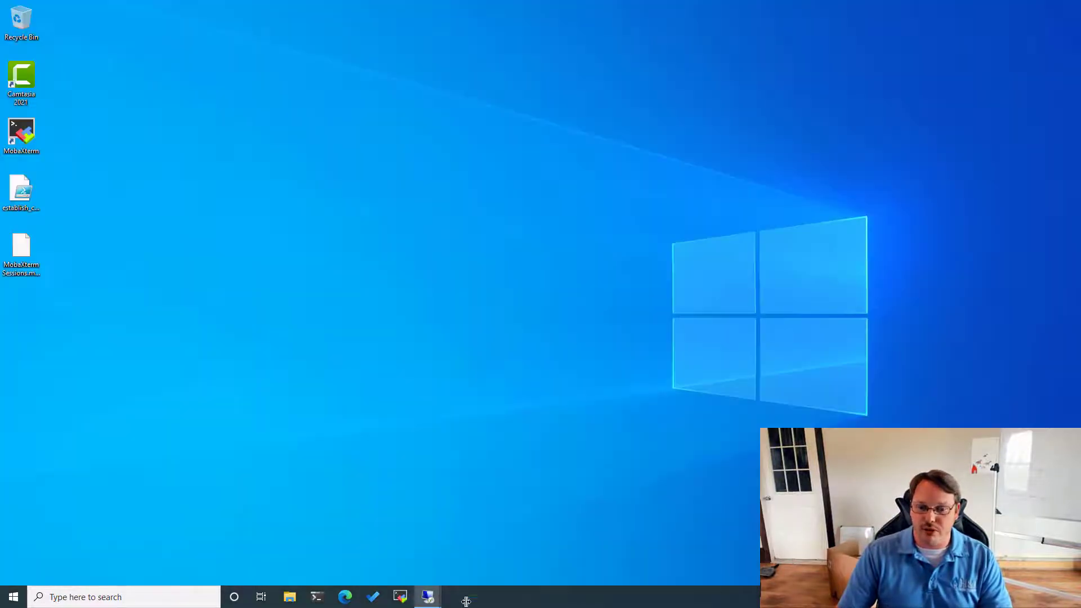
# - Switch to the HYPERV1 session and bring up the Start menu's power options
pyautogui.moveTo(428, 596)
pyautogui.click(348, 554)
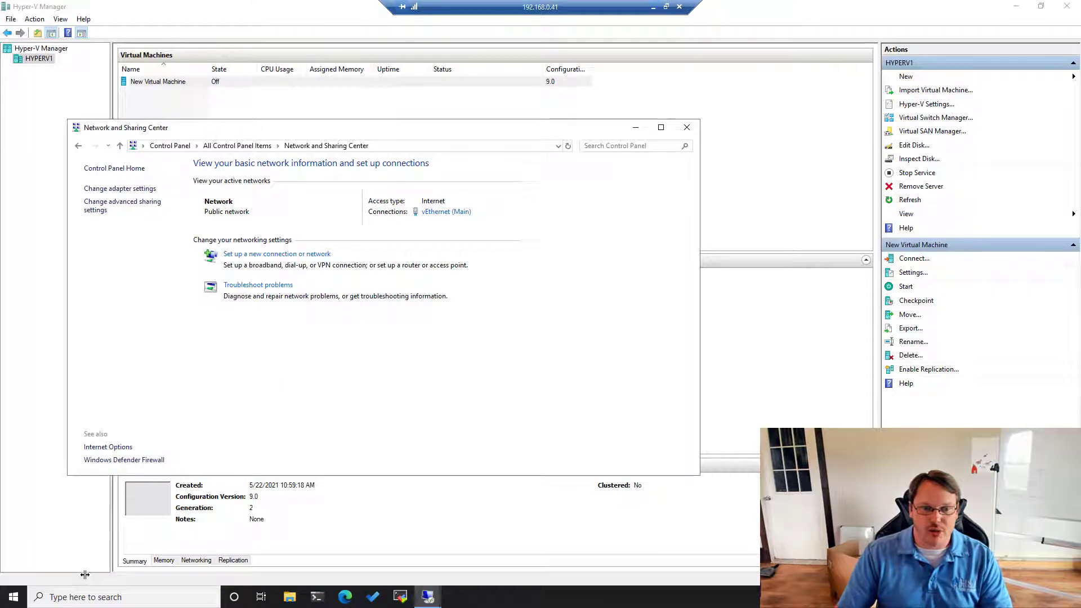
pyautogui.click(14, 597)
pyautogui.click(16, 572)
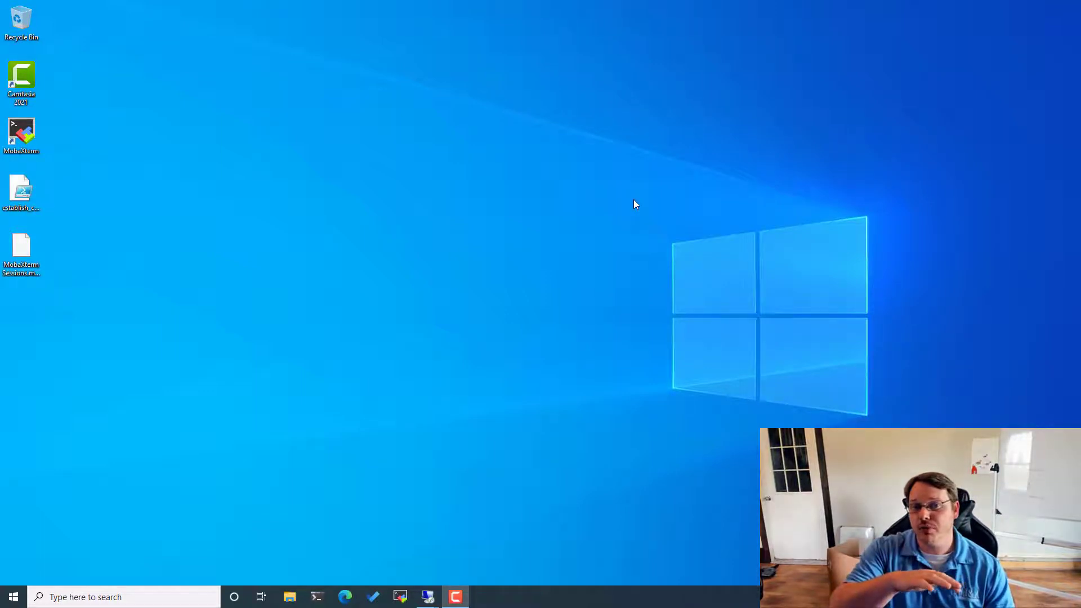
# - In the 192.168.0.43 session, open Hyper-V Manager and select DC01 to confirm it still runs
pyautogui.moveTo(428, 597)
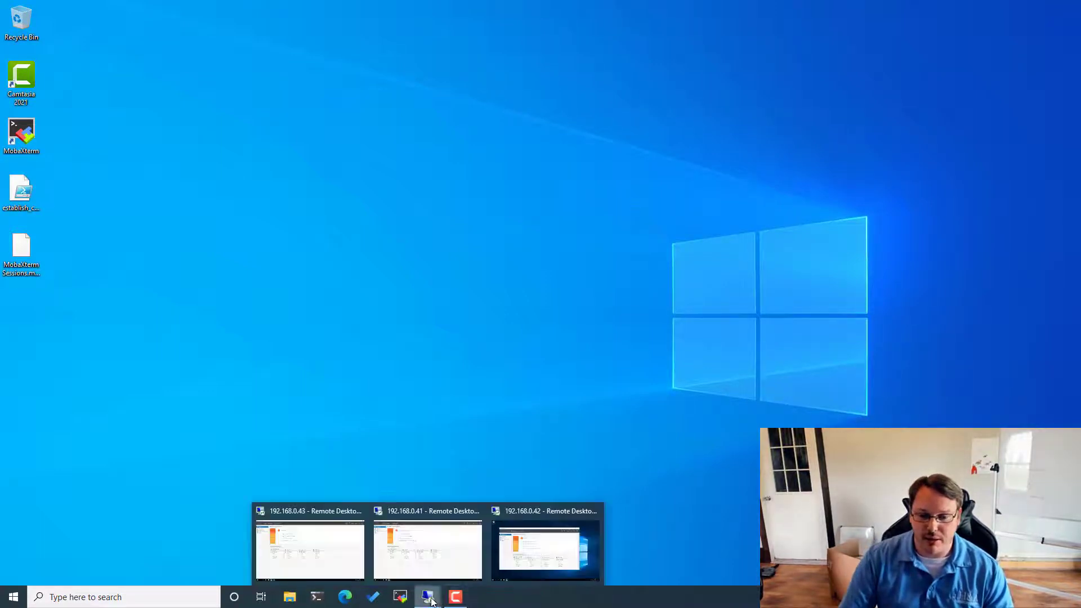
pyautogui.click(331, 552)
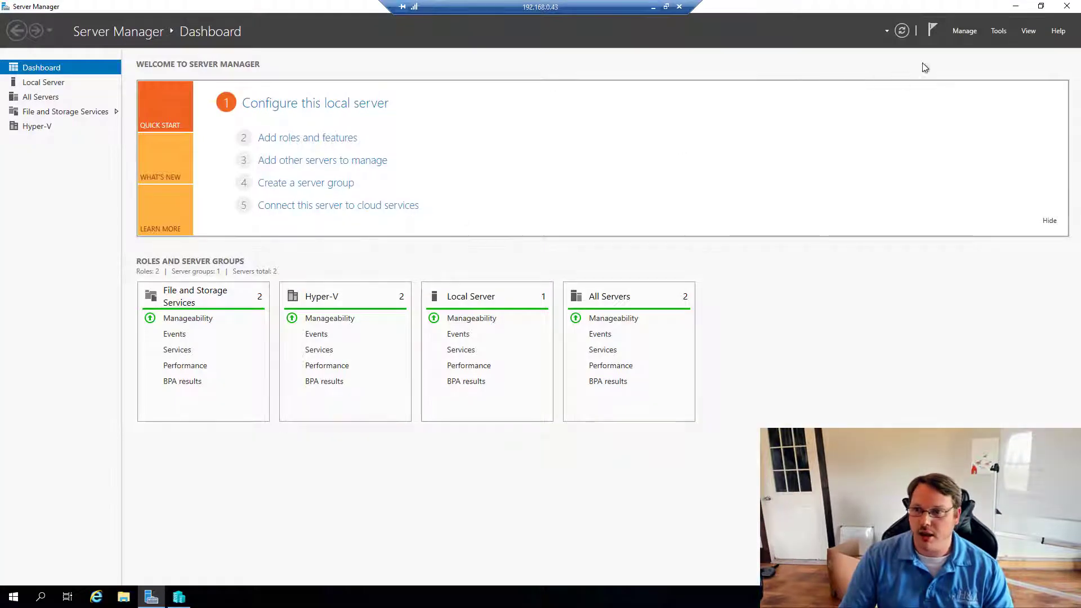
pyautogui.click(1000, 31)
pyautogui.click(664, 459)
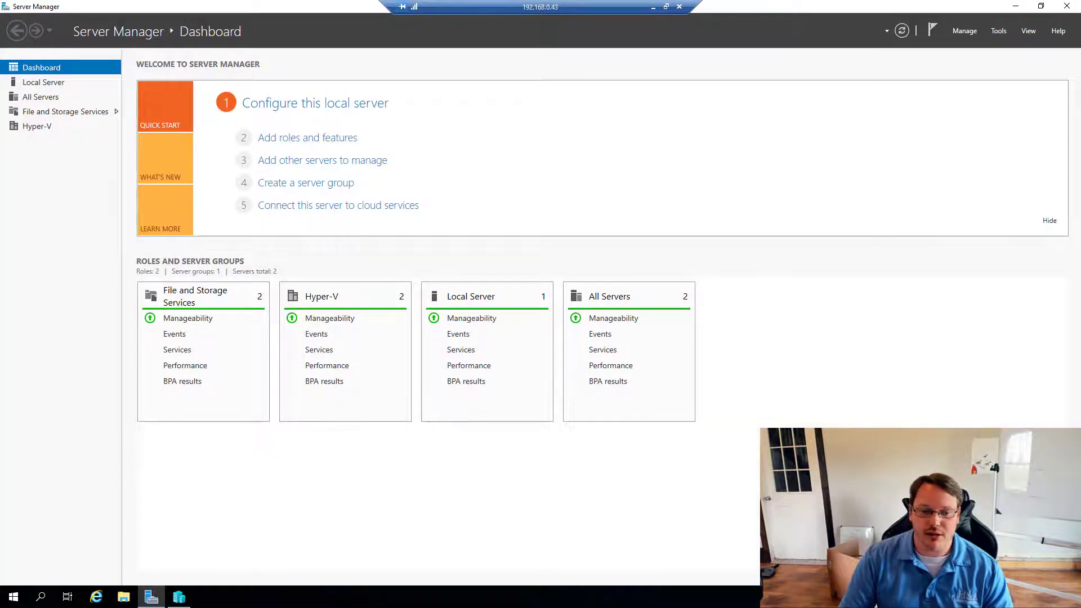
pyautogui.click(184, 601)
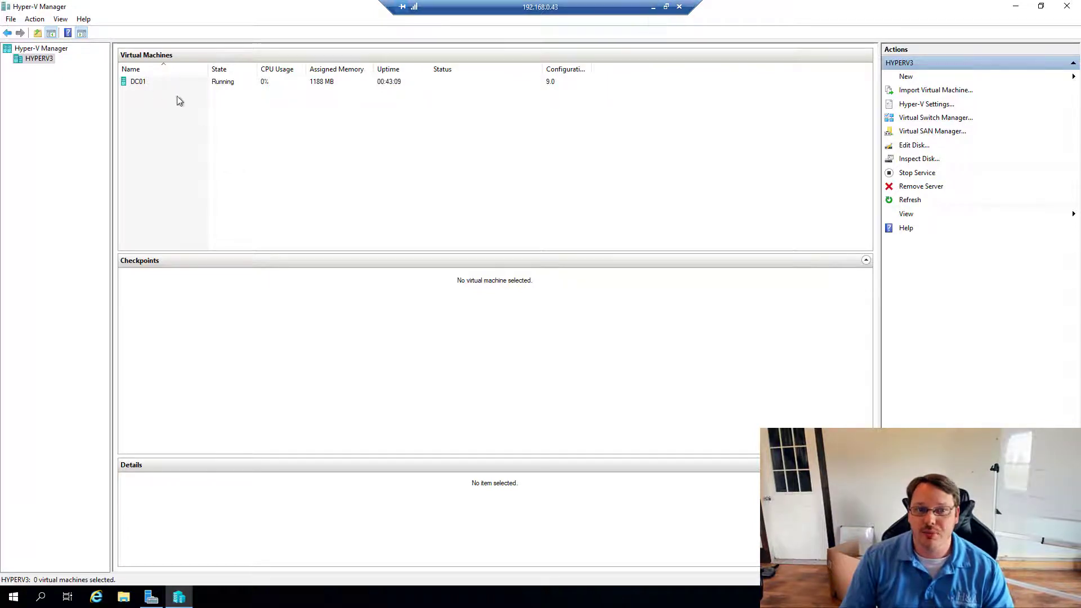
pyautogui.click(146, 85)
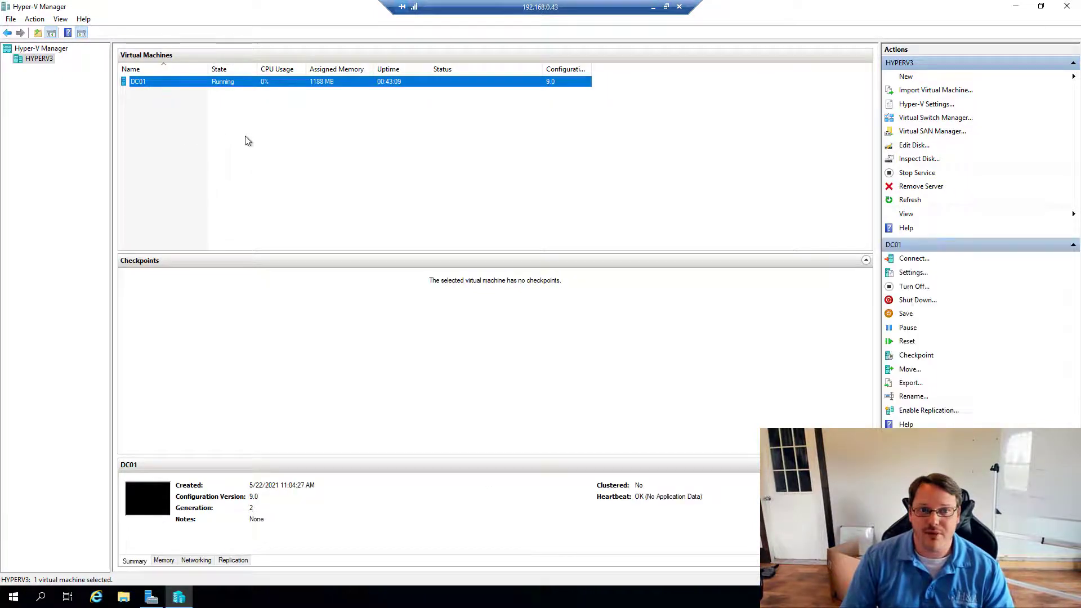
# - Minimize the HYPERV3 session and switch to the 192.168.0.41 session's Server Manager
pyautogui.click(653, 7)
pyautogui.moveTo(428, 598)
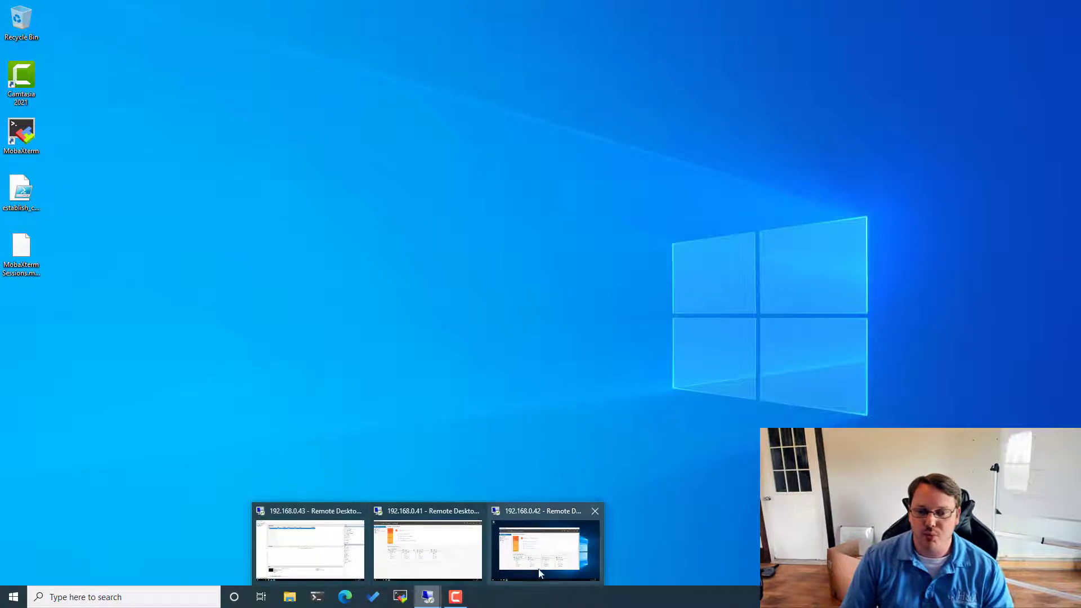
pyautogui.click(436, 552)
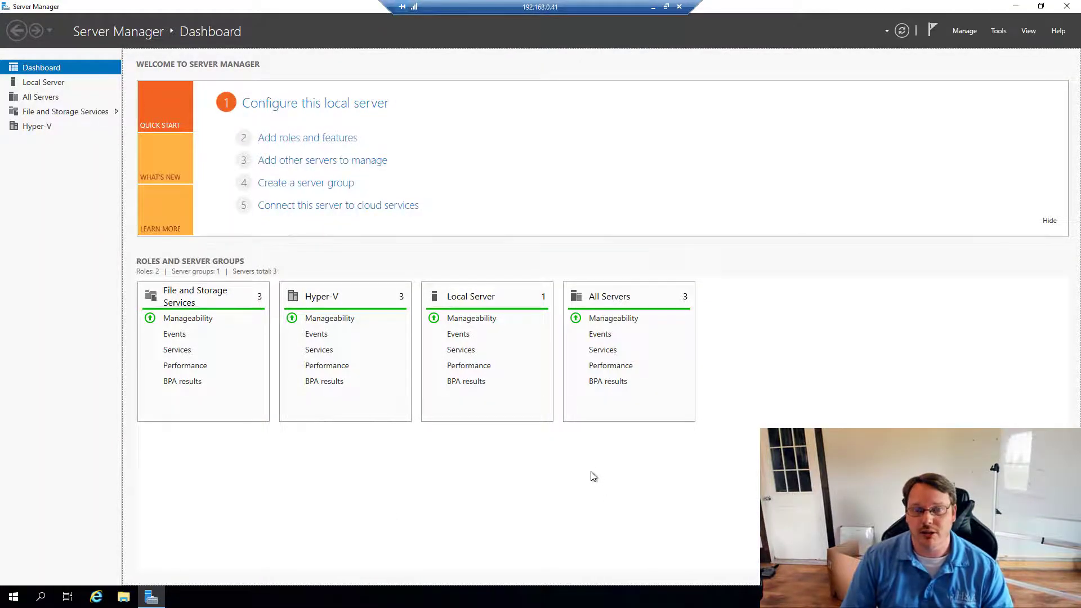
# - Open Failover Cluster Manager from Server Manager's Tools menu
pyautogui.click(997, 31)
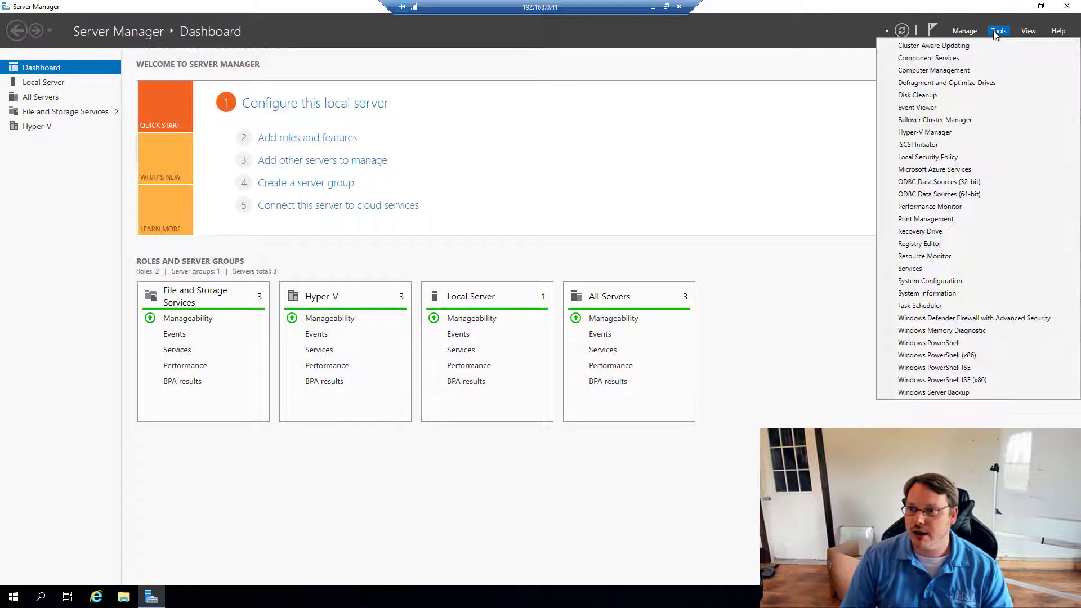
pyautogui.click(925, 121)
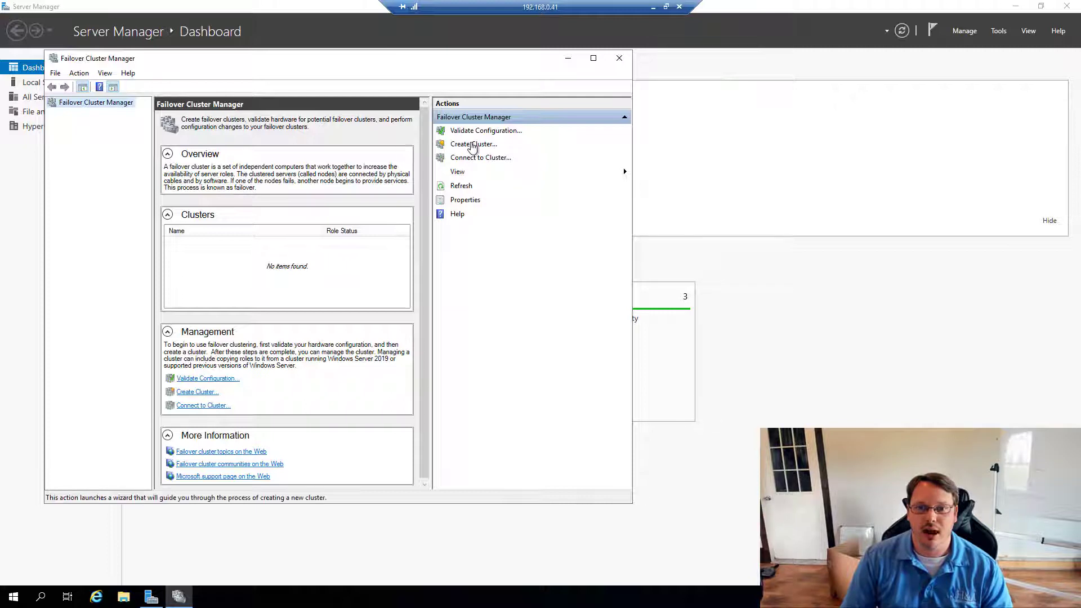
# - Start the Create Cluster wizard with servers hyperv1, hyperv2 and hyperv3, advancing to the access point page
pyautogui.click(471, 146)
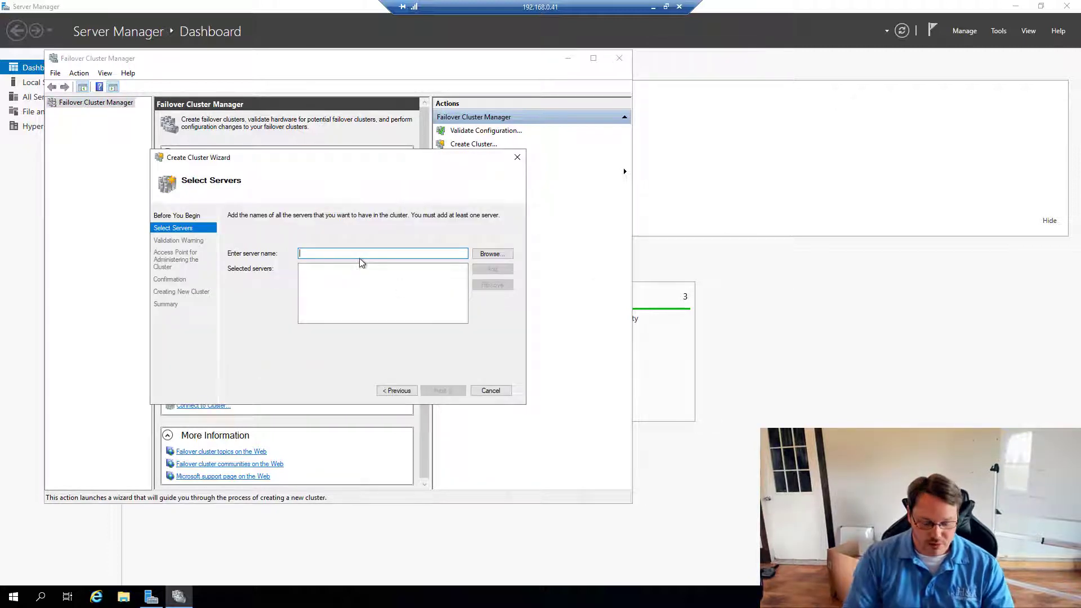
pyautogui.write('hyperv1')
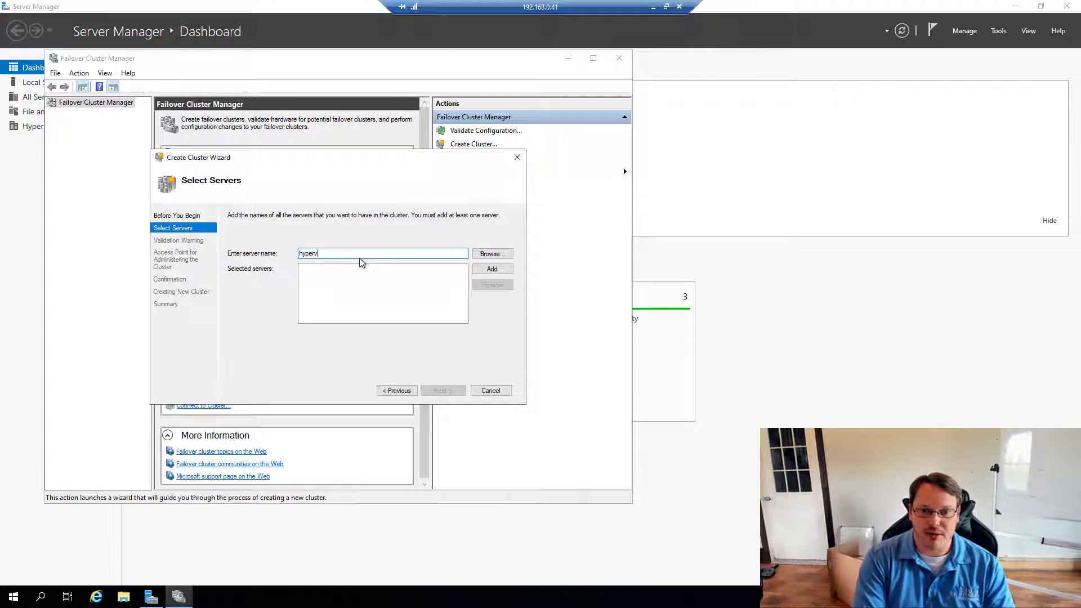
pyautogui.press('Return')
pyautogui.write('h')
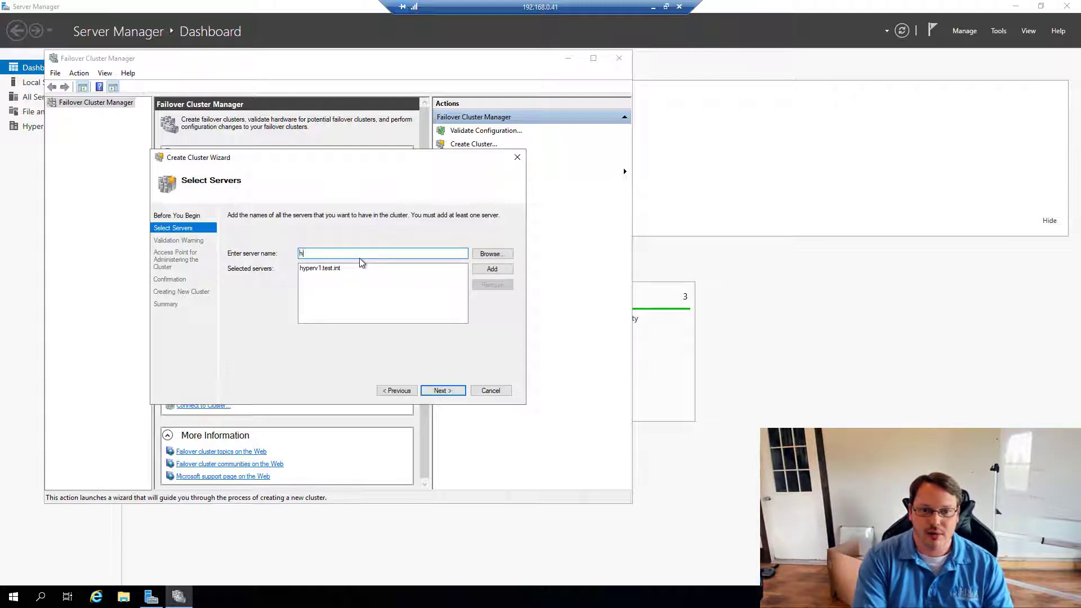
pyautogui.write('yperv2')
pyautogui.press('Return')
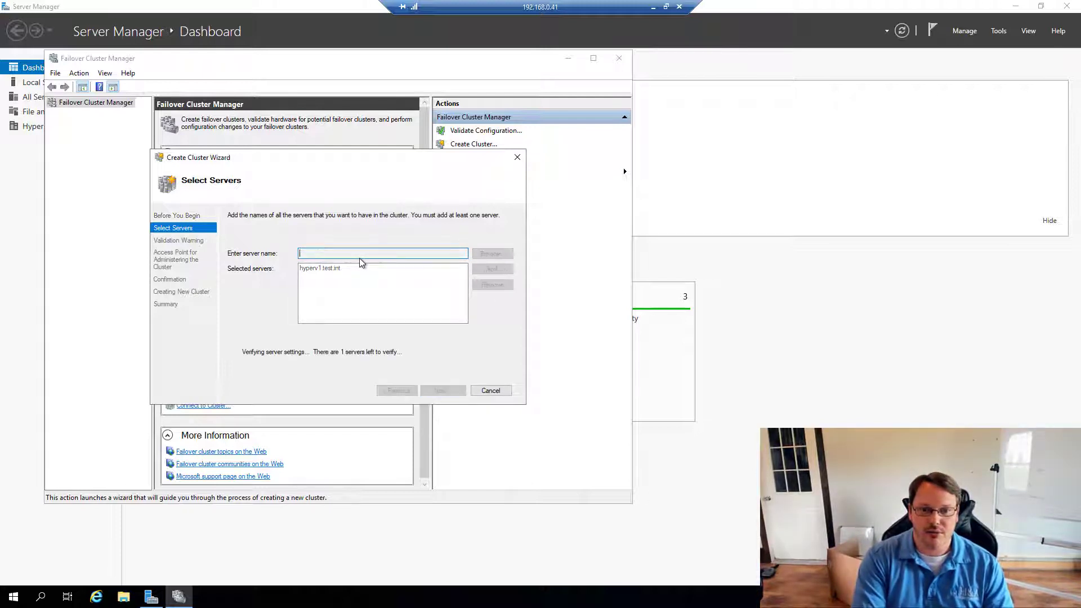
pyautogui.write('hyperv3')
pyautogui.press('Return')
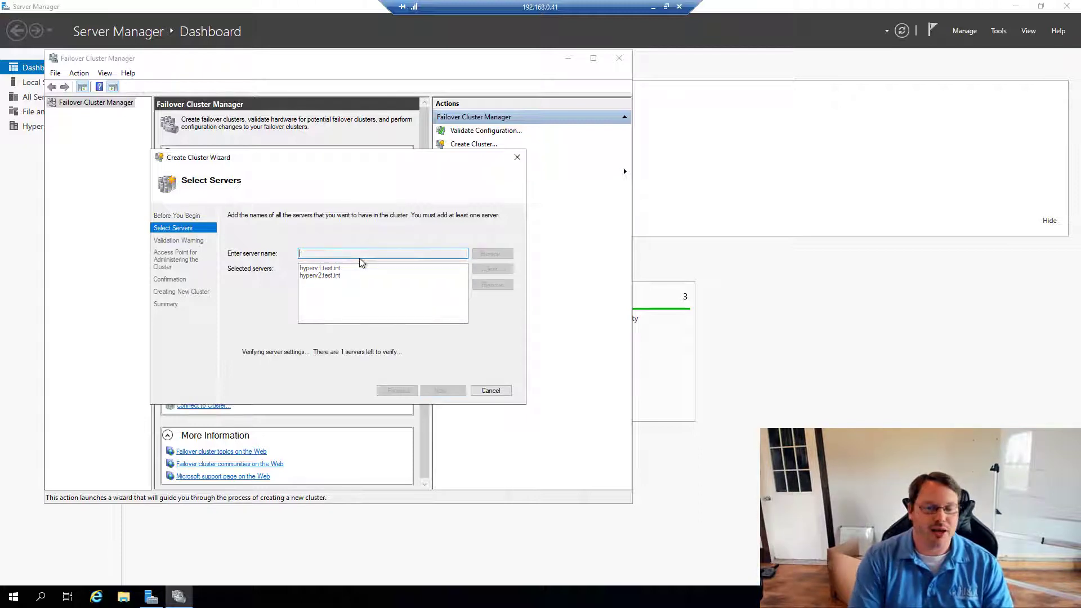
pyautogui.press('Return')
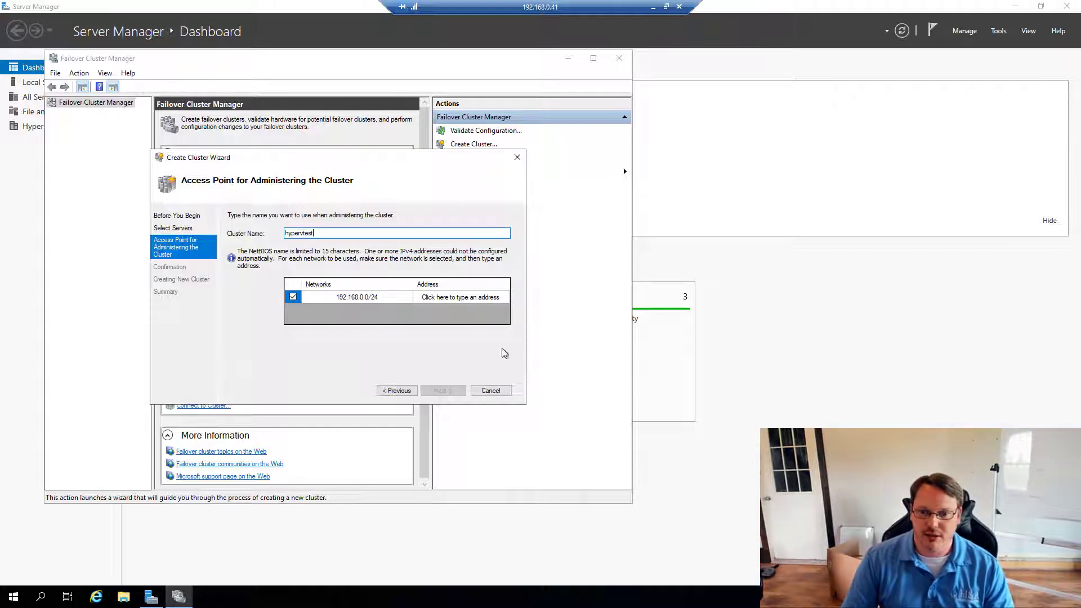
# - Set the cluster address to 192.168.0.40 and advance to the Confirmation page
pyautogui.click(447, 297)
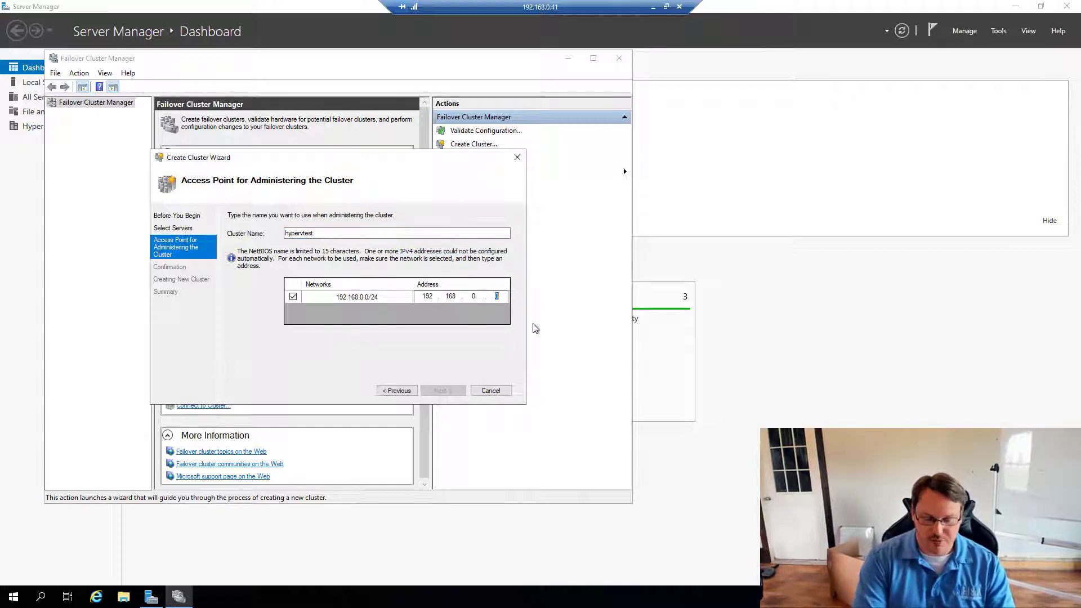
pyautogui.write('4')
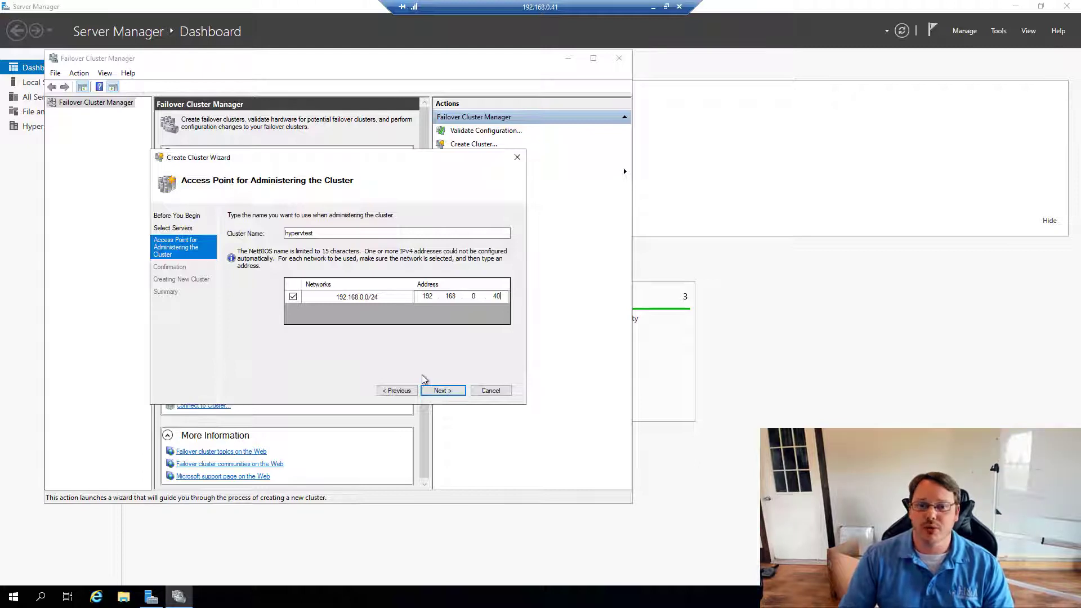
pyautogui.press('Tab')
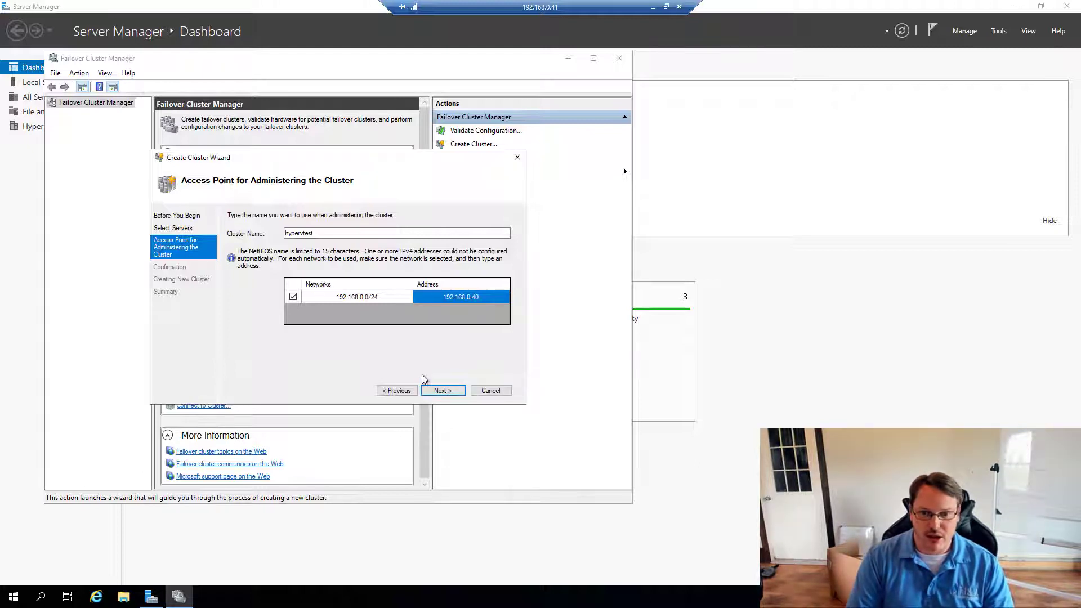
pyautogui.click(458, 393)
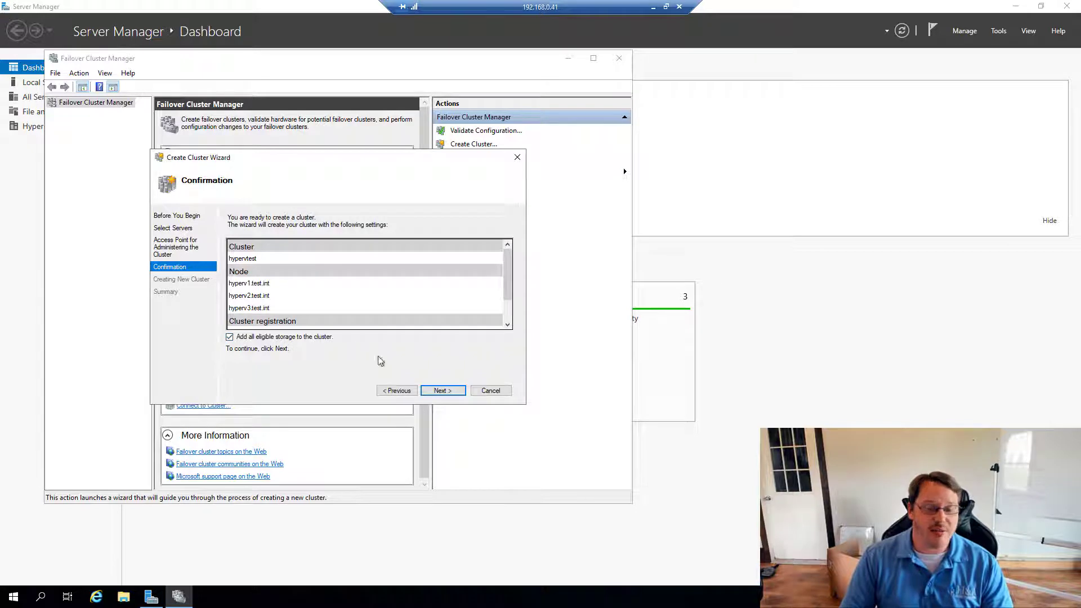
# - Create the three-node hypervtest.test.int cluster at 192.168.0.40 and close the wizard
pyautogui.click(444, 393)
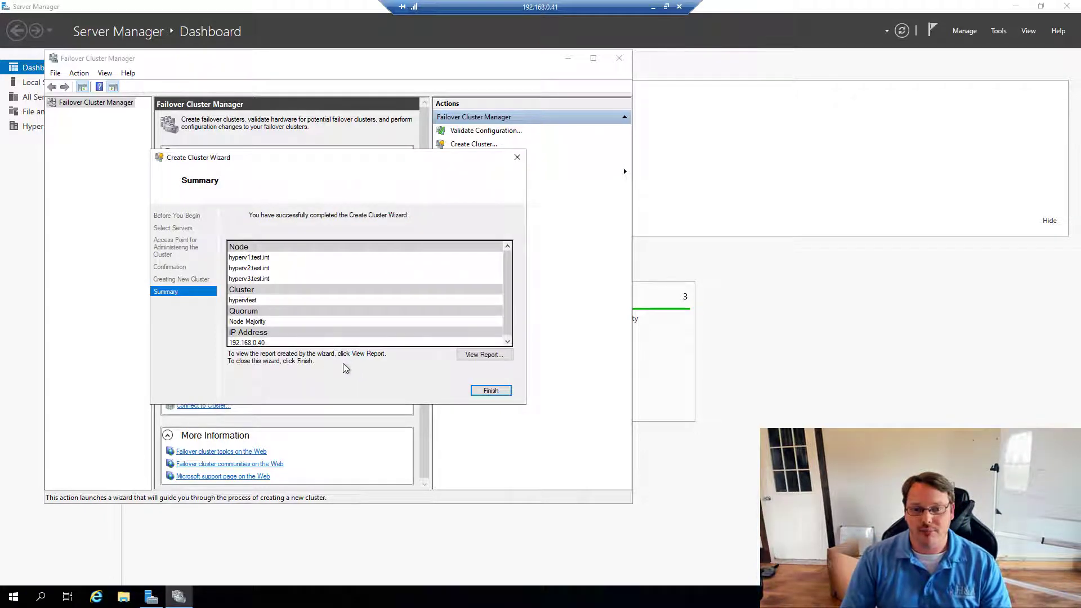
pyautogui.click(491, 390)
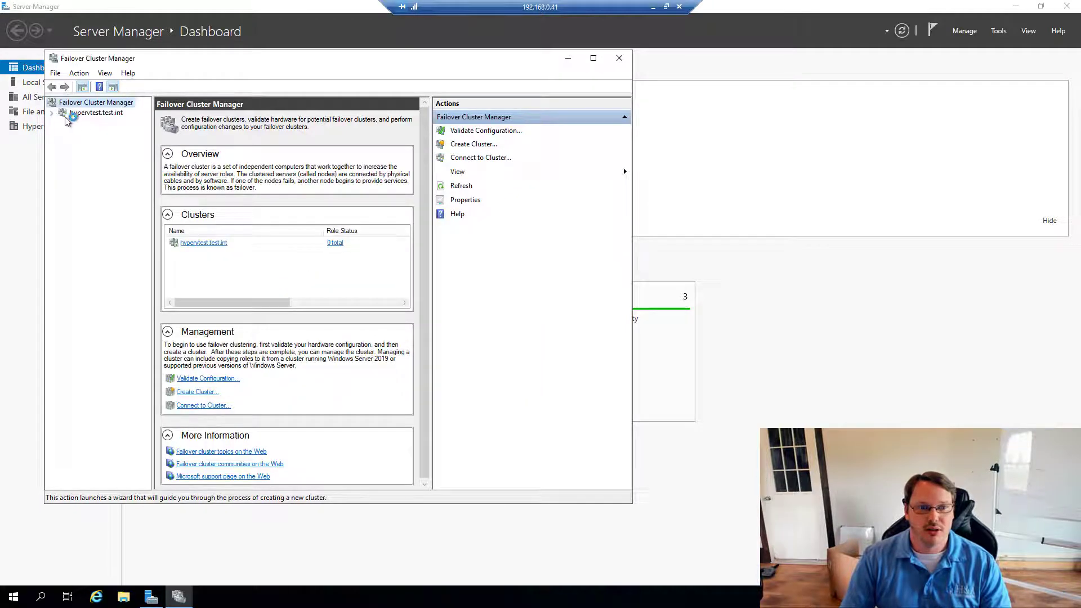
# - Select hypervtest.test.int and run Validate Cluster with all tests
pyautogui.click(52, 113)
pyautogui.click(58, 112)
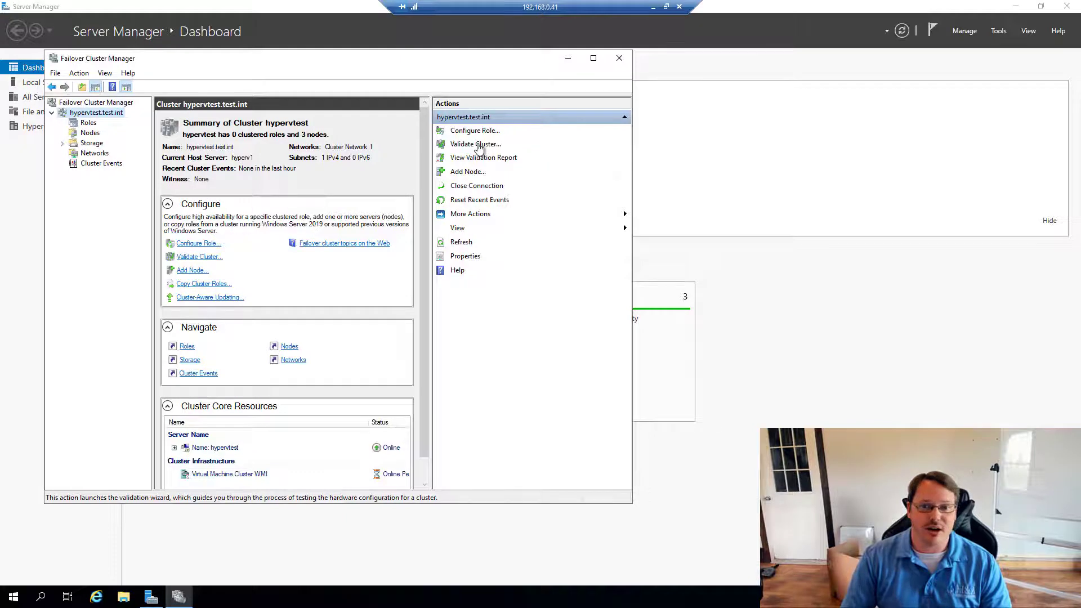
pyautogui.click(476, 145)
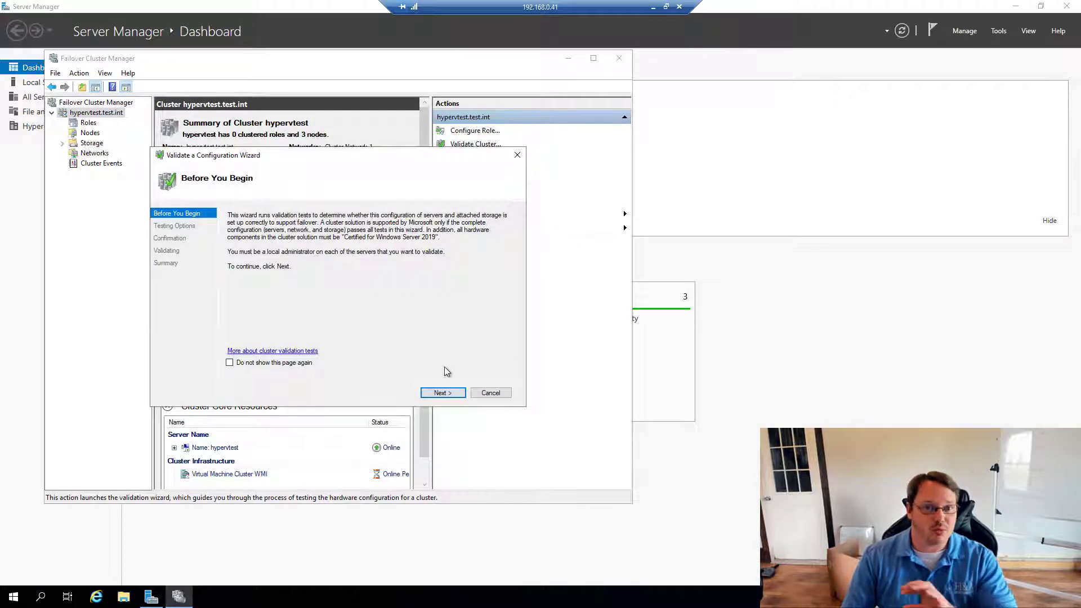
pyautogui.click(443, 392)
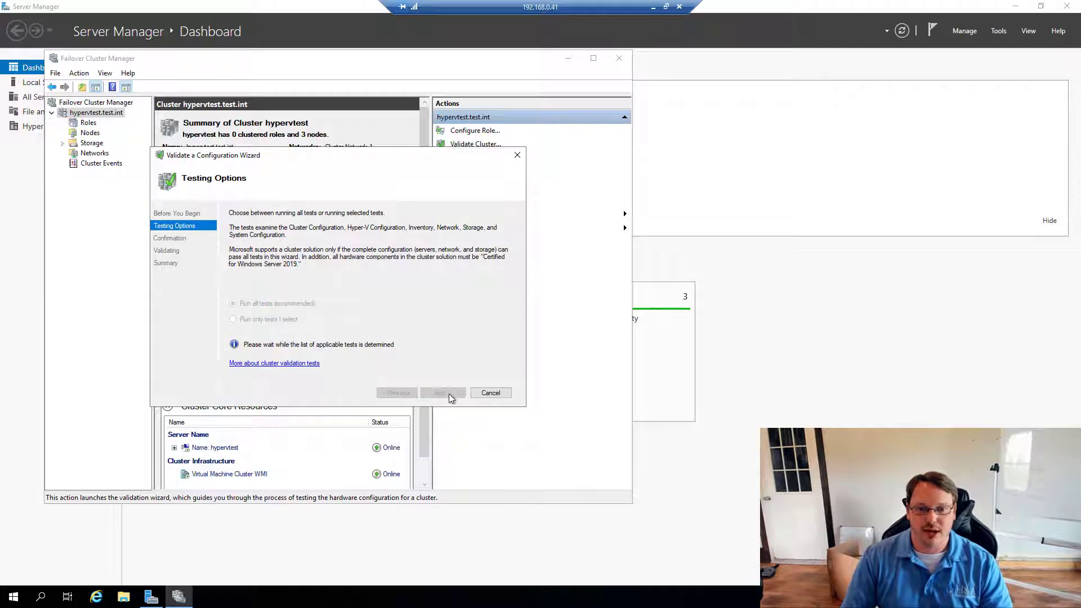
pyautogui.click(444, 393)
pyautogui.click(450, 395)
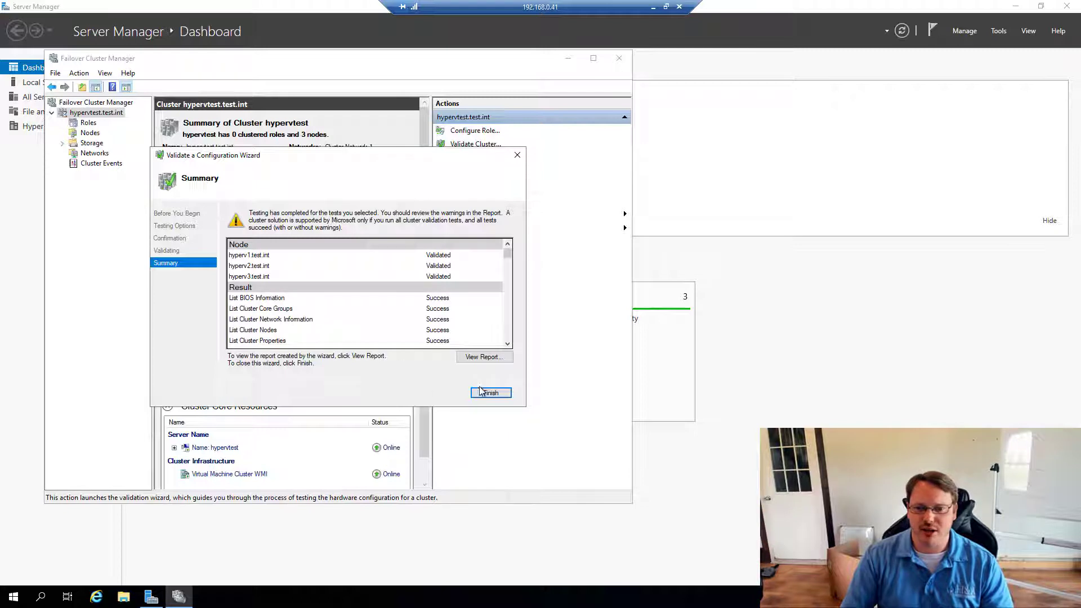
# - Open the validation report maximized with blocked content allowed, and read the Validate Network Communication warnings
pyautogui.click(475, 357)
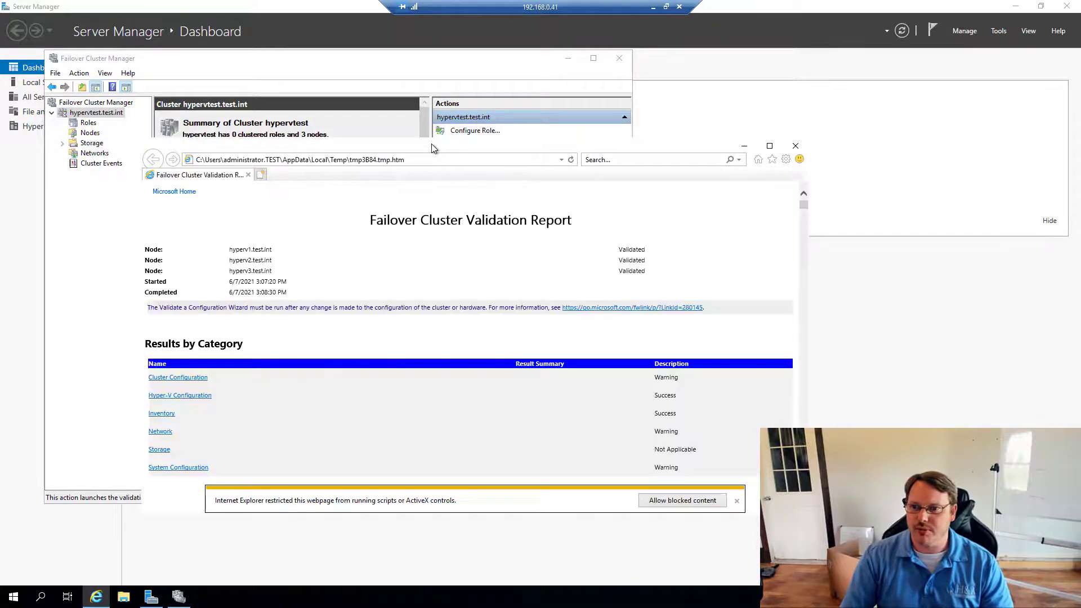
pyautogui.click(682, 501)
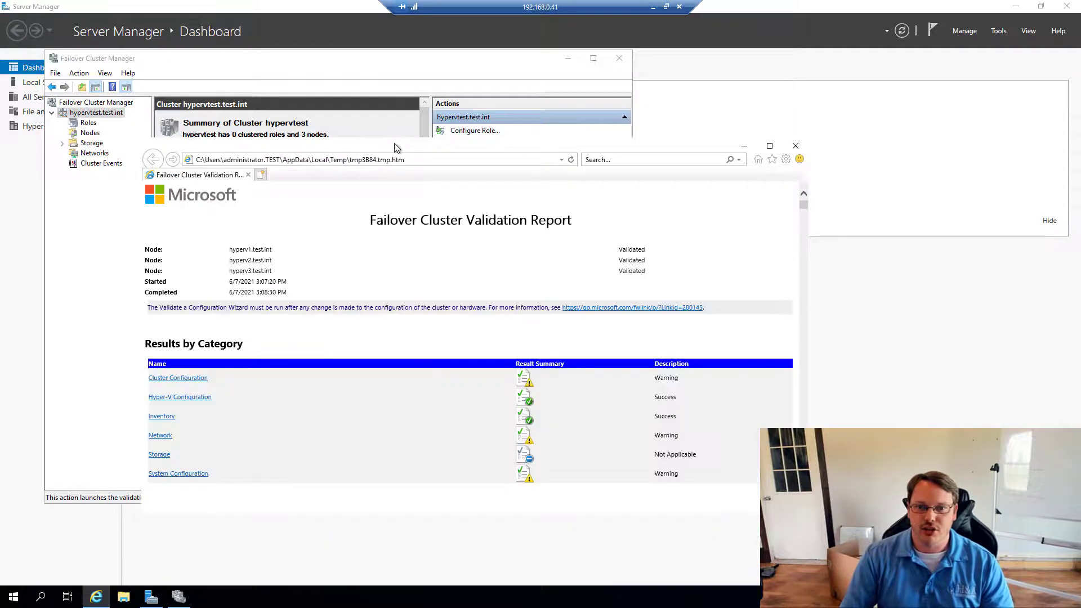
pyautogui.doubleClick(395, 145)
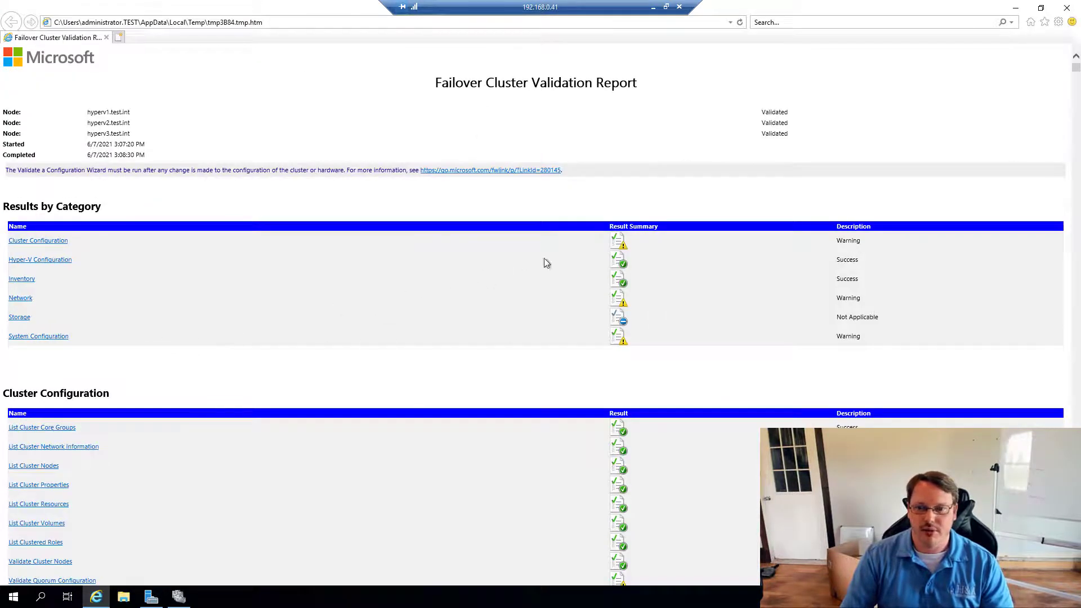
pyautogui.click(22, 303)
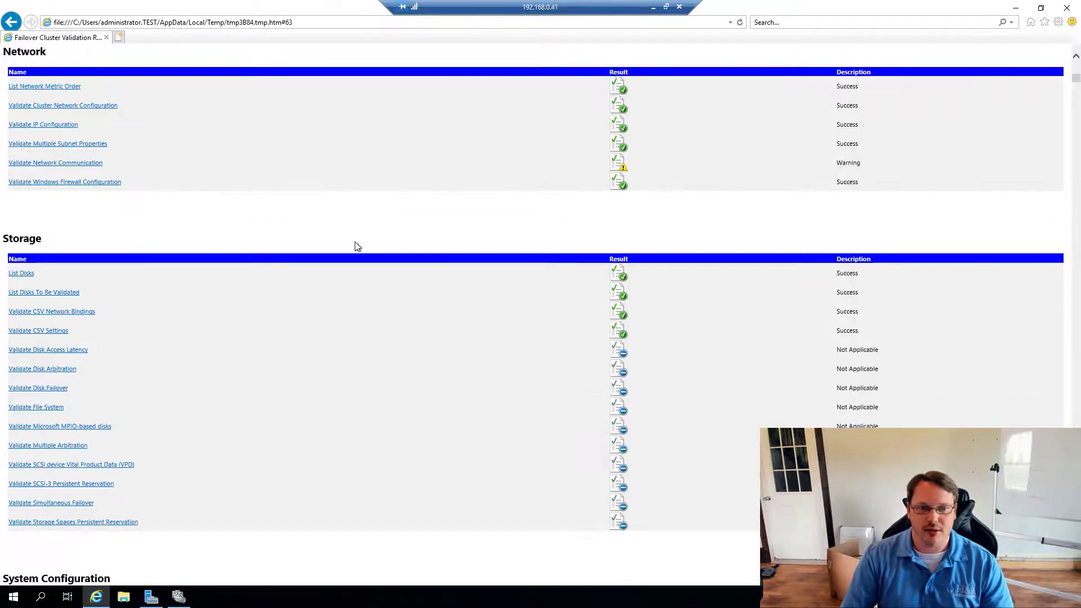
pyautogui.click(46, 165)
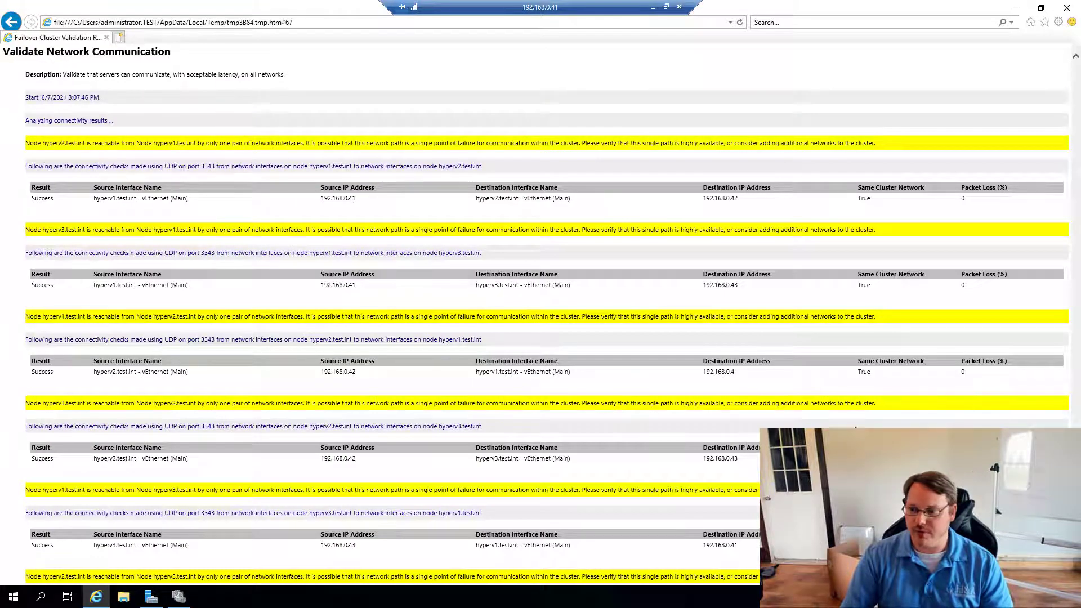
pyautogui.moveTo(1076, 484); pyautogui.dragTo(1066, 31)
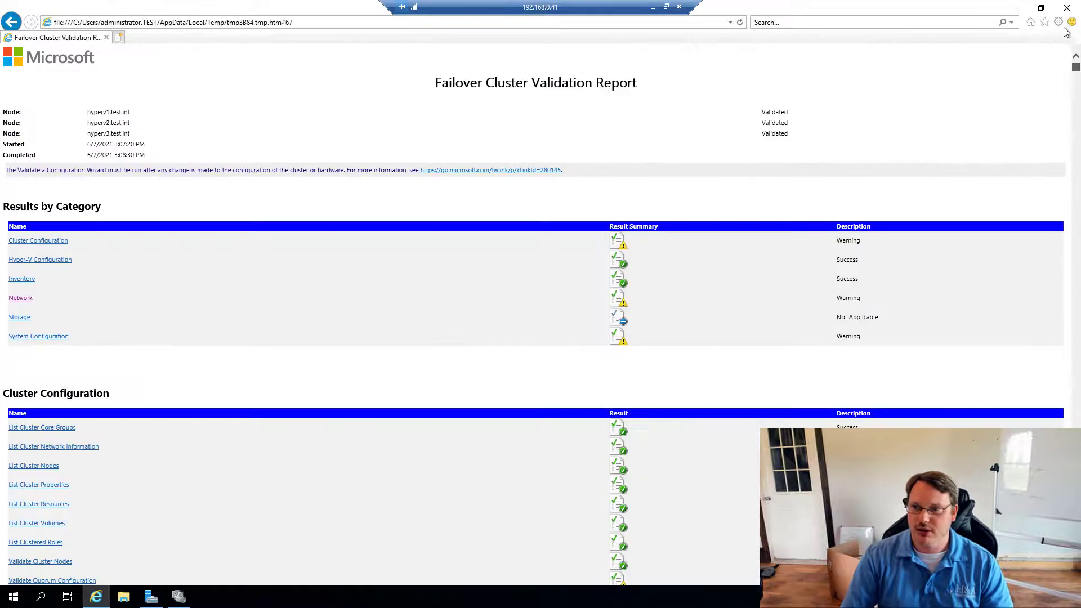
# - Review the Software Update Levels warnings about hyperv3's missing updates, then close the report
pyautogui.click(39, 337)
pyautogui.click(49, 259)
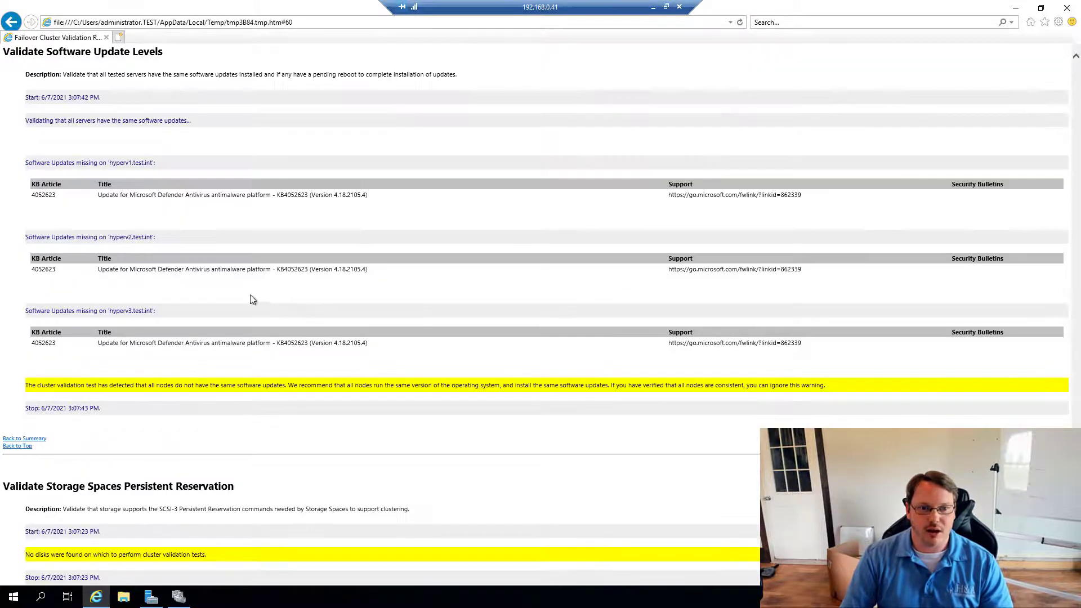
pyautogui.tripleClick(204, 270)
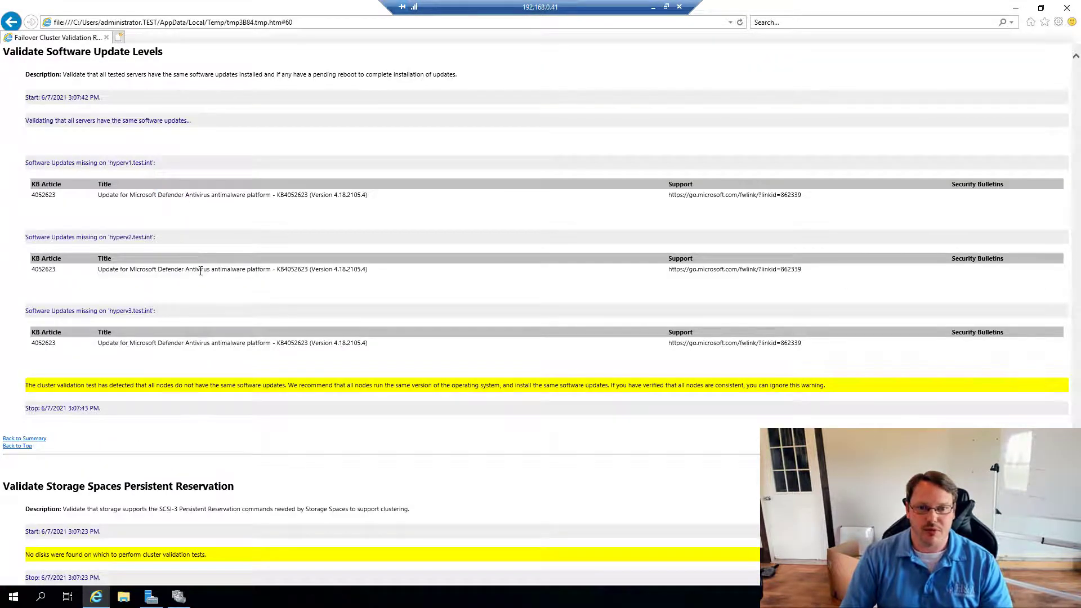
pyautogui.tripleClick(223, 342)
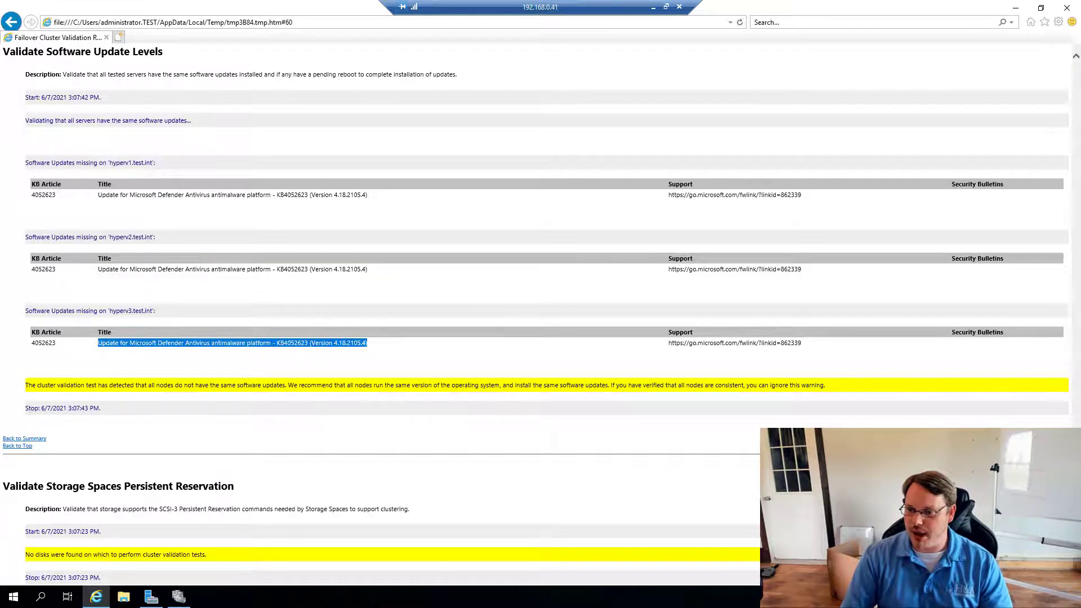
pyautogui.scroll(-3, 440, 546)
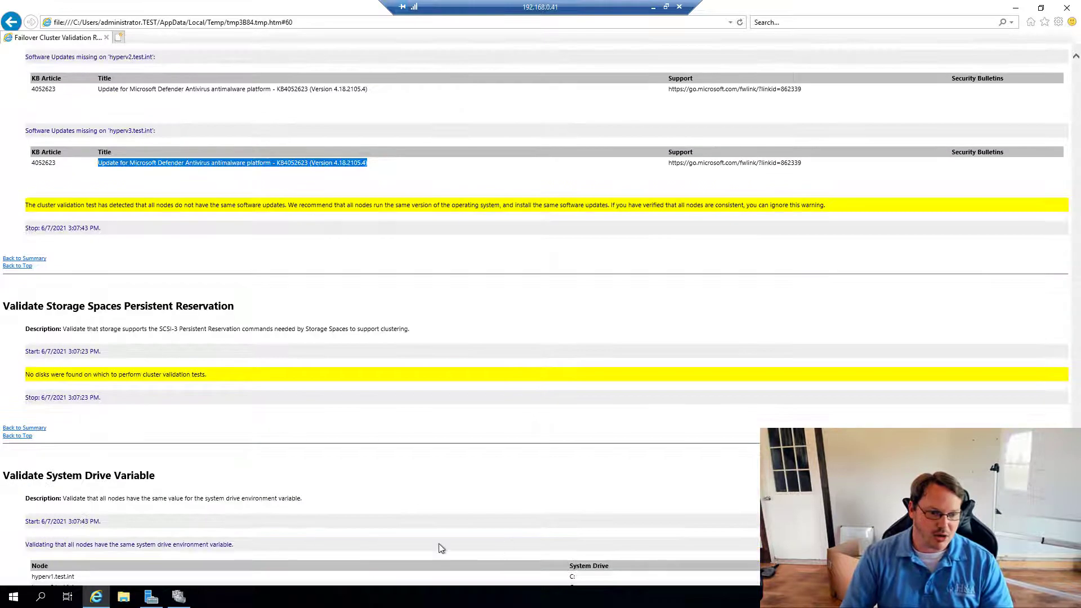
pyautogui.click(1065, 11)
# - Close the validation wizard and Failover Cluster Manager, then launch Hyper-V Manager from Tools
pyautogui.click(489, 401)
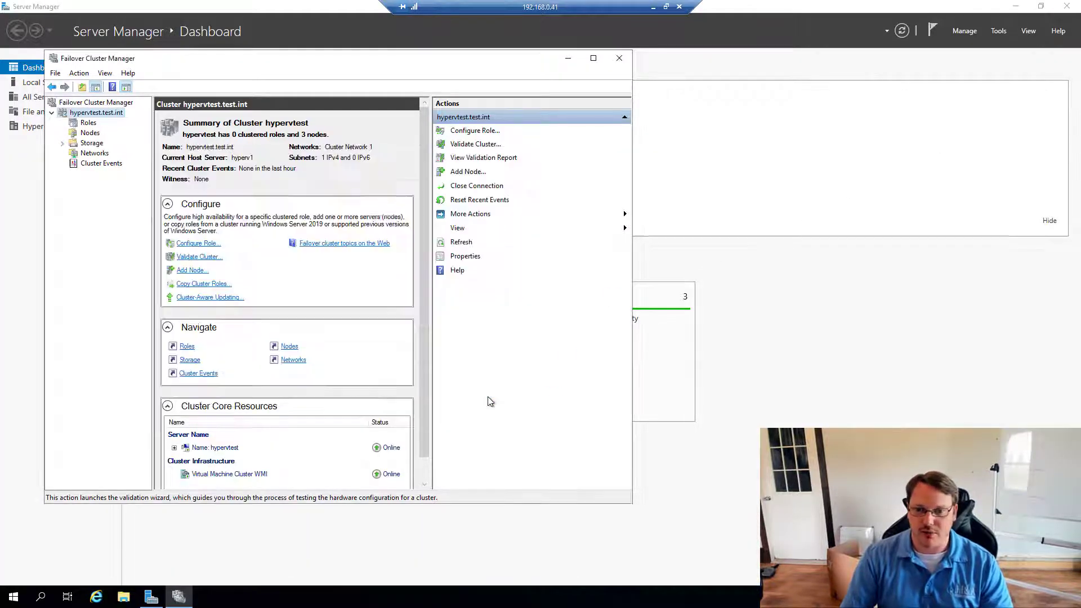
pyautogui.click(623, 61)
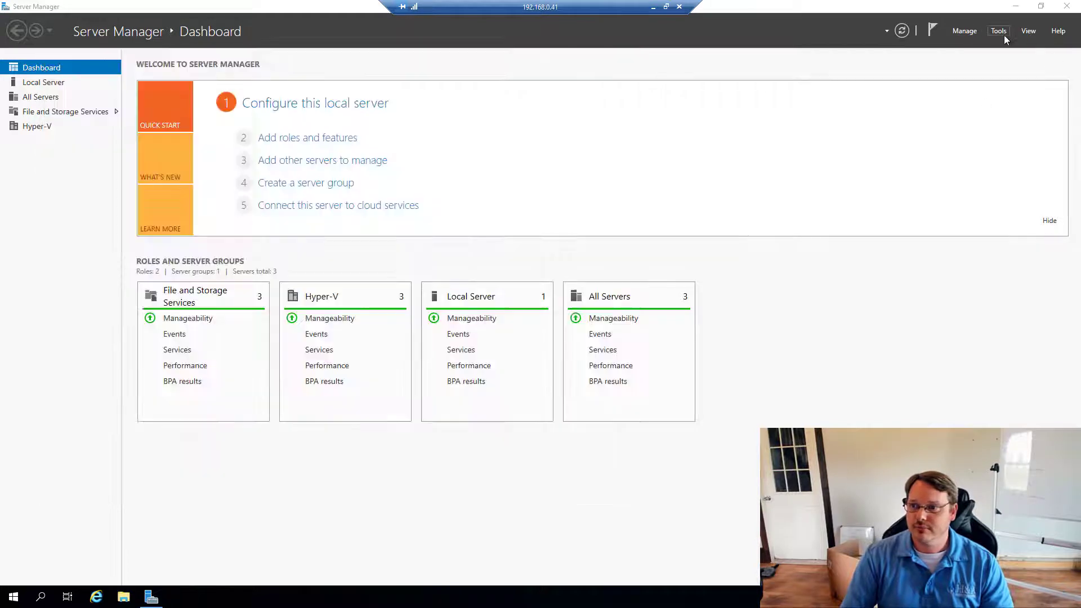
pyautogui.click(995, 33)
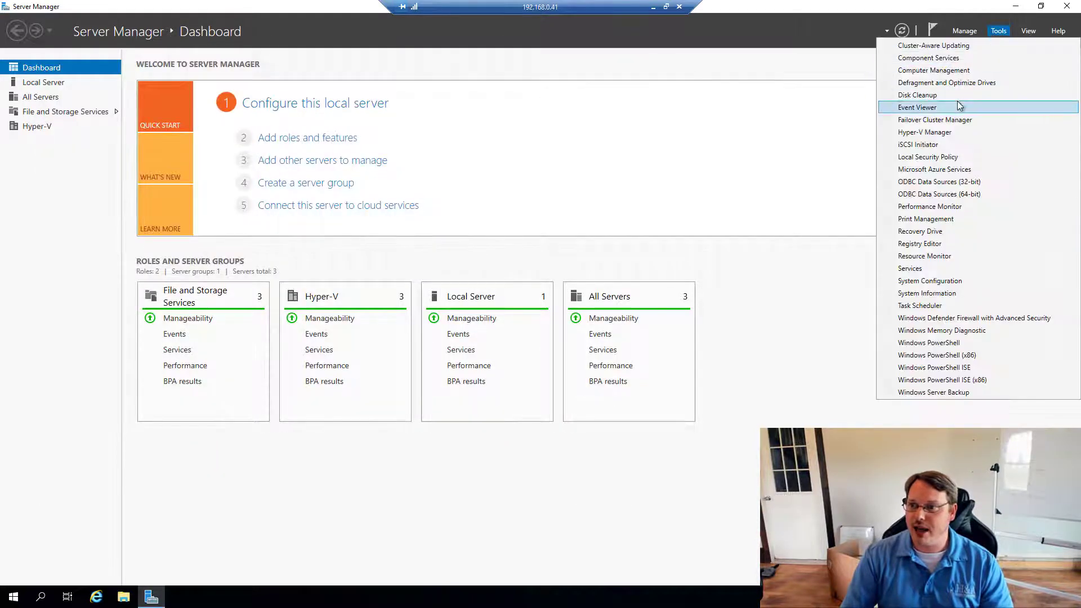
pyautogui.click(924, 133)
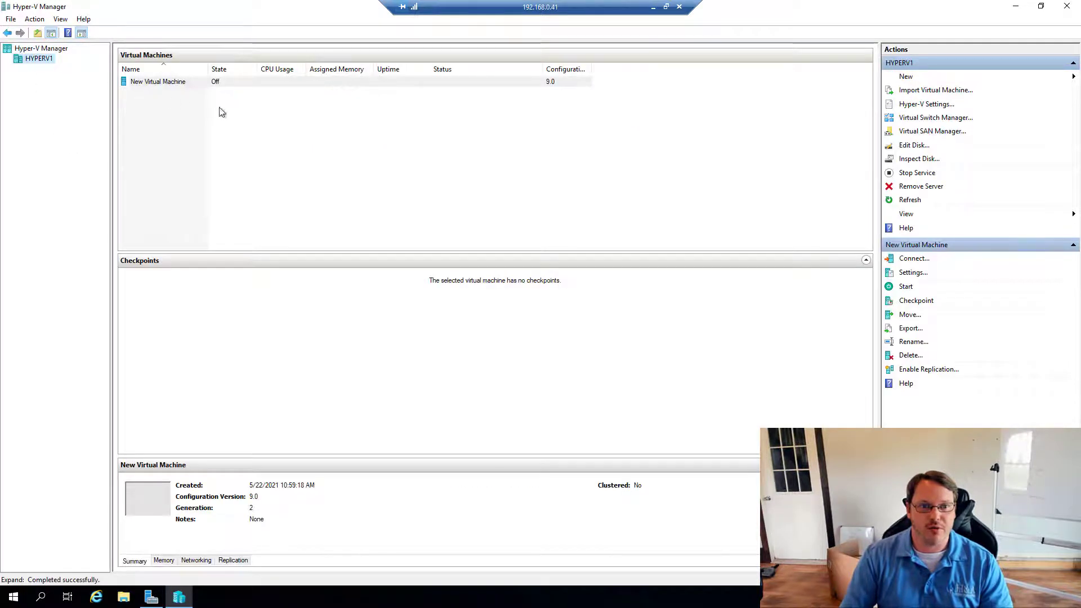
# - Connect Hyper-V Manager to the hyperv2 and hyperv3 hosts
pyautogui.rightClick(25, 49)
pyautogui.click(42, 59)
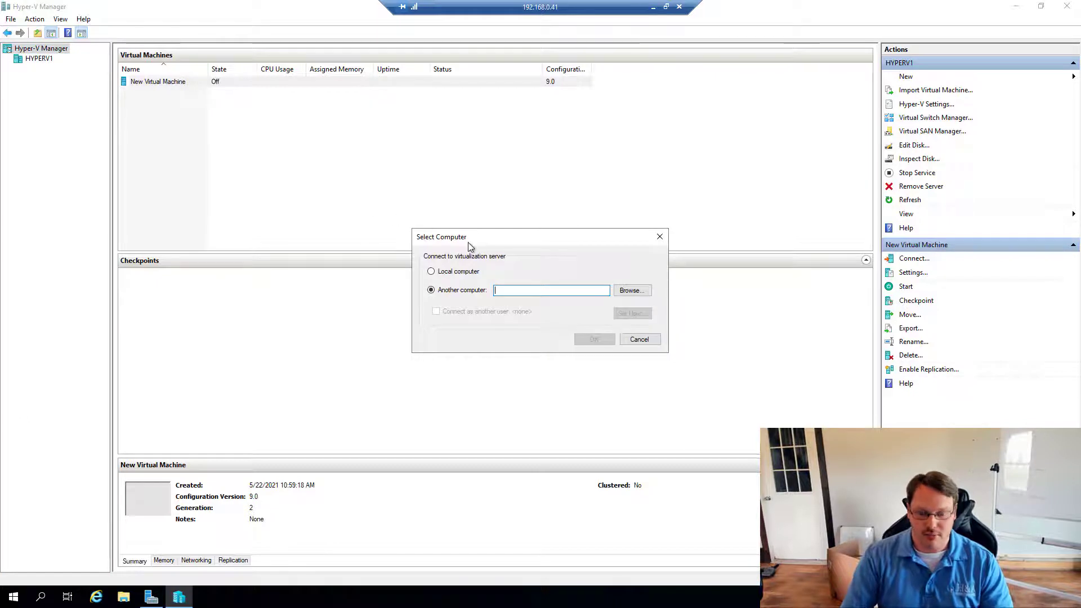
pyautogui.write('hyperv2')
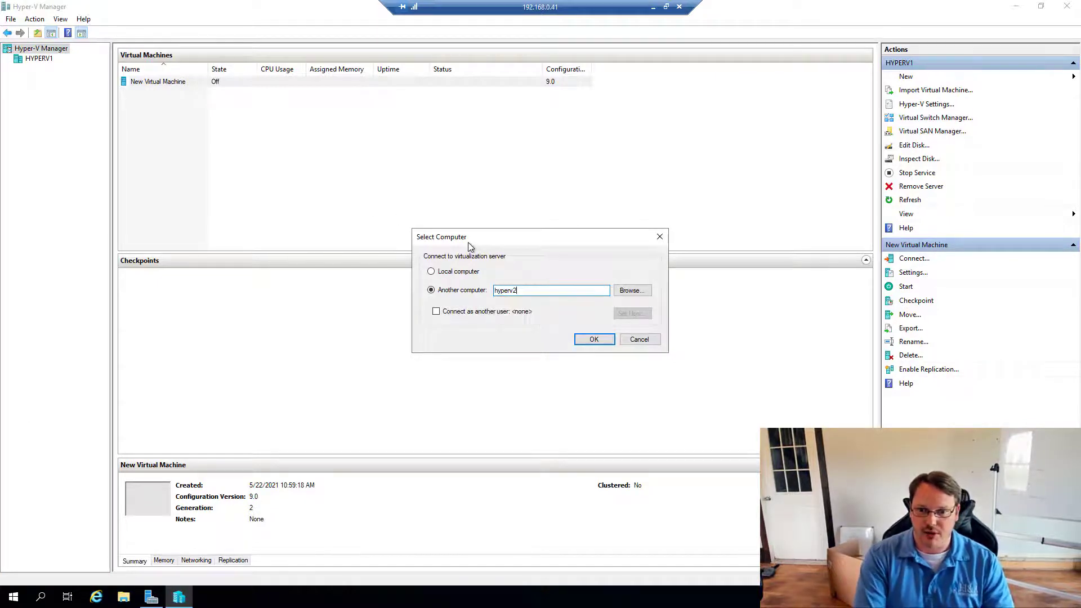
pyautogui.press('Return')
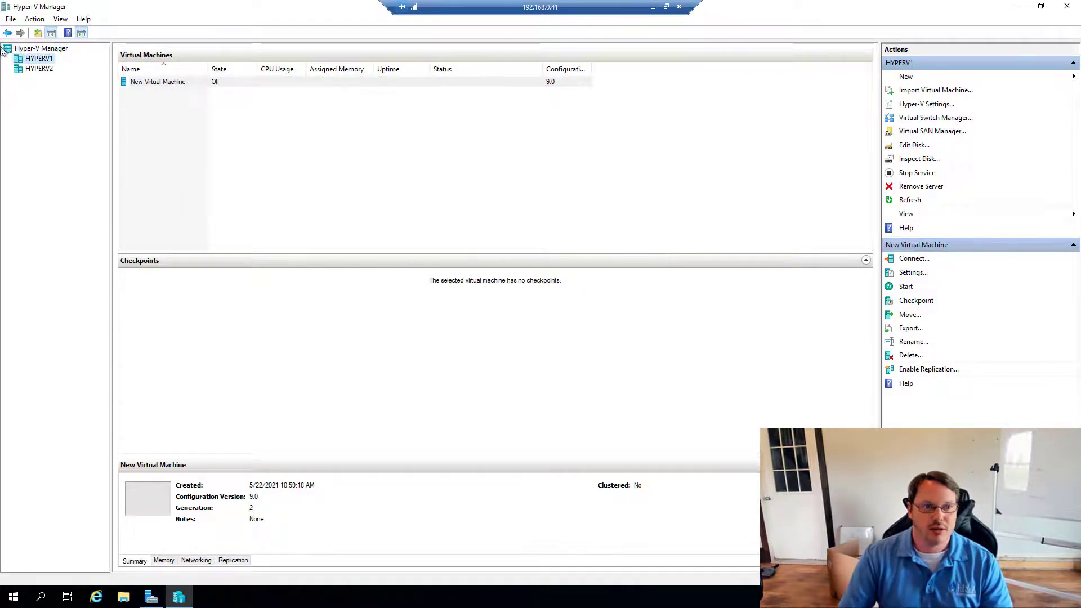
pyautogui.rightClick(26, 49)
pyautogui.click(42, 59)
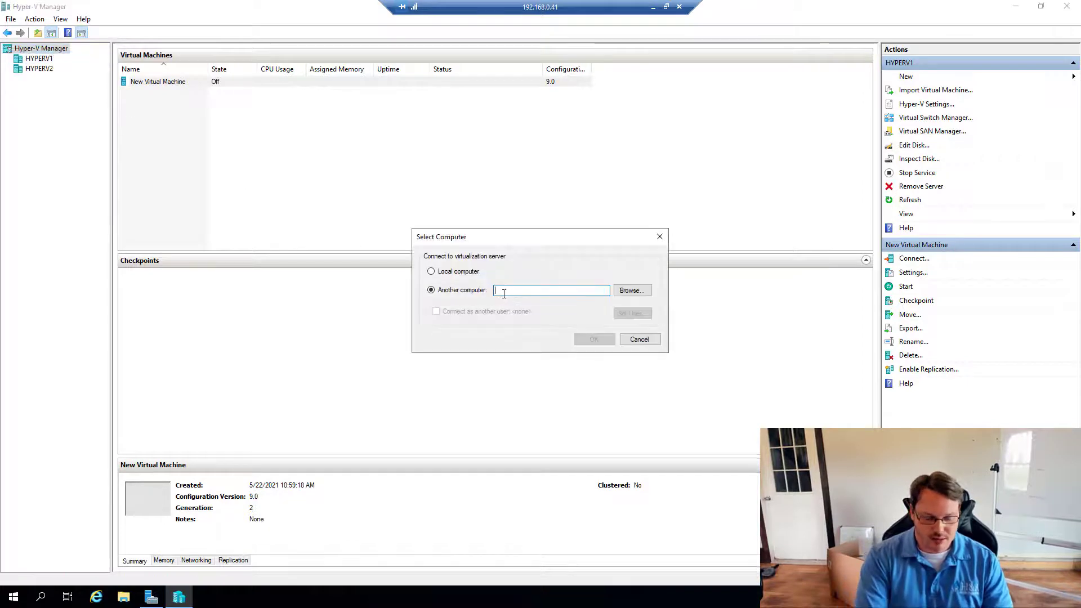
pyautogui.write('hyperv3')
pyautogui.press('Return')
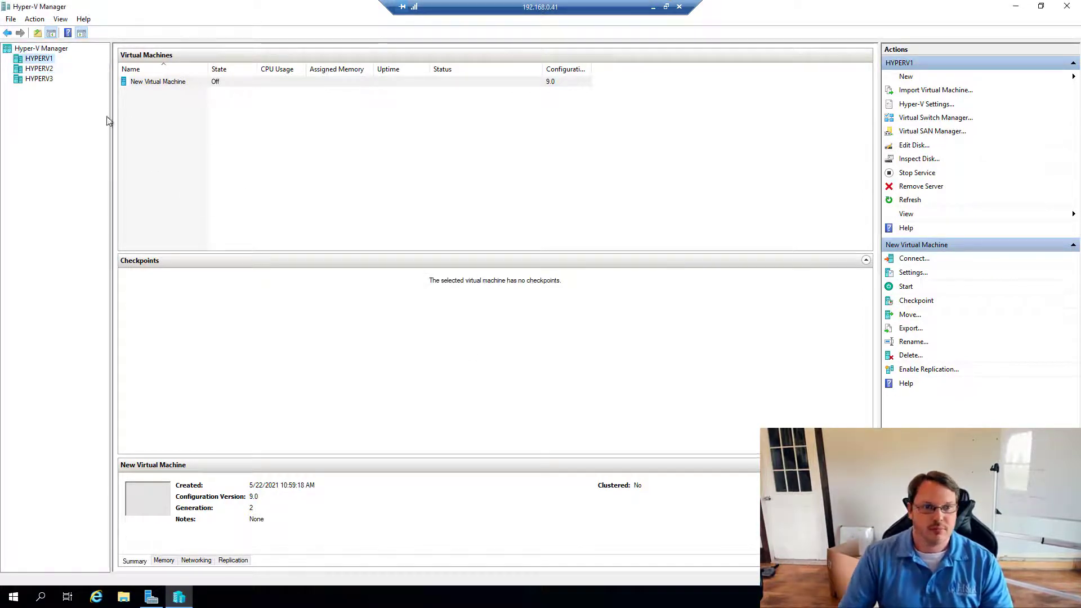
# - View HYPERV2's DC02, then HYPERV3's virtual machines with DC01 running
pyautogui.click(48, 70)
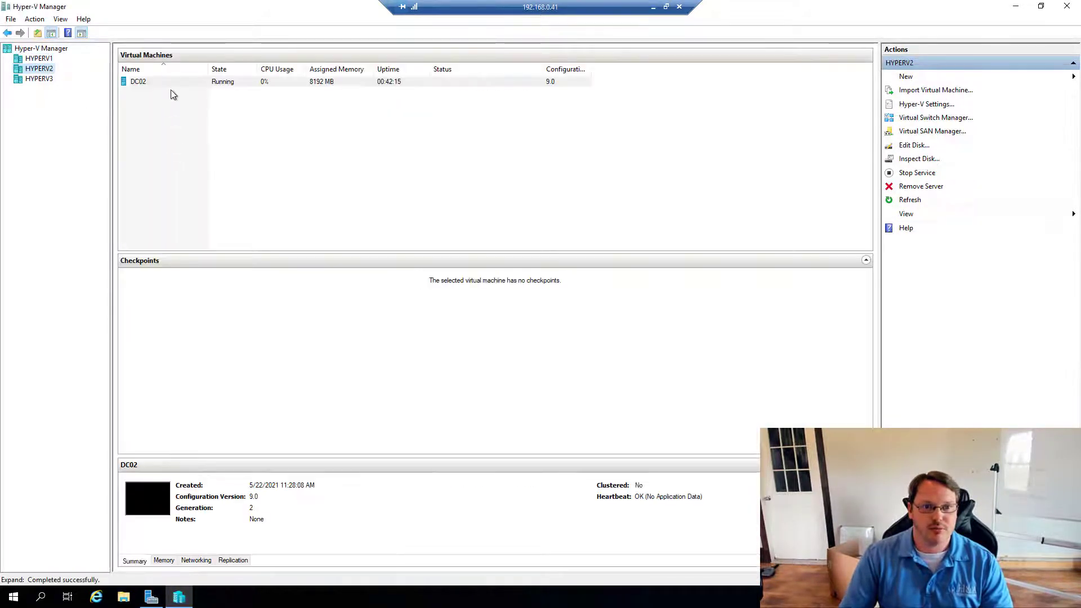
pyautogui.click(151, 83)
pyautogui.click(44, 80)
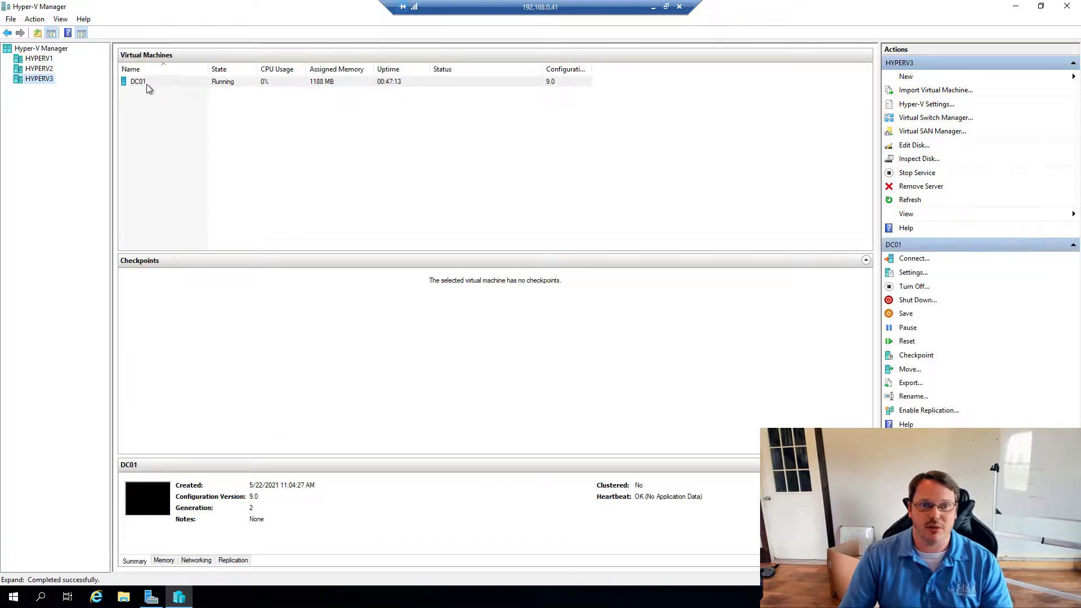
# - Start moving the DC01 virtual machine and its storage to destination host HYPERV1
pyautogui.rightClick(147, 83)
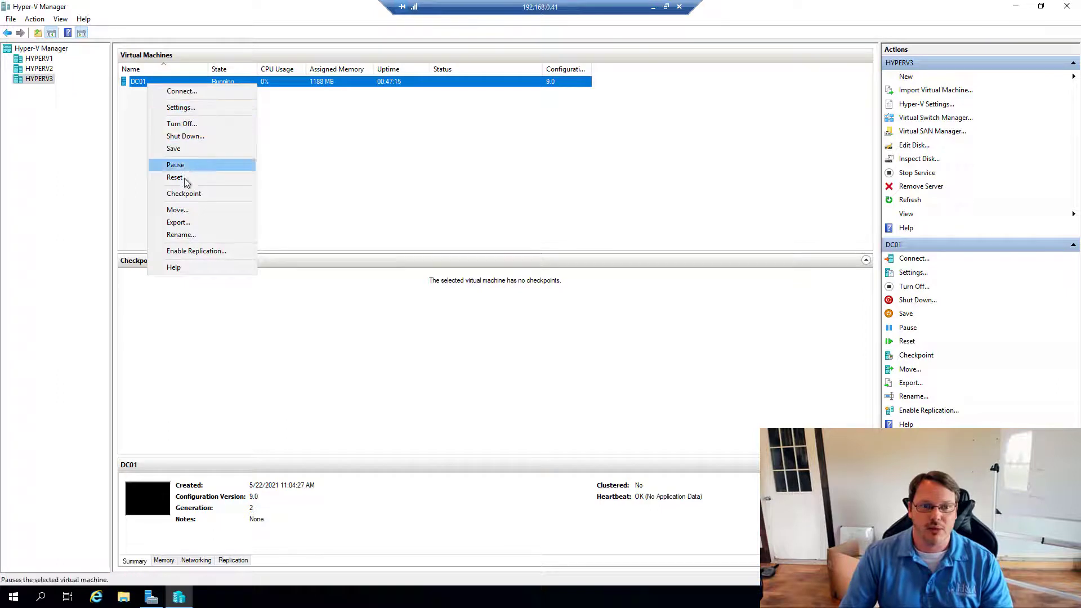
pyautogui.click(184, 208)
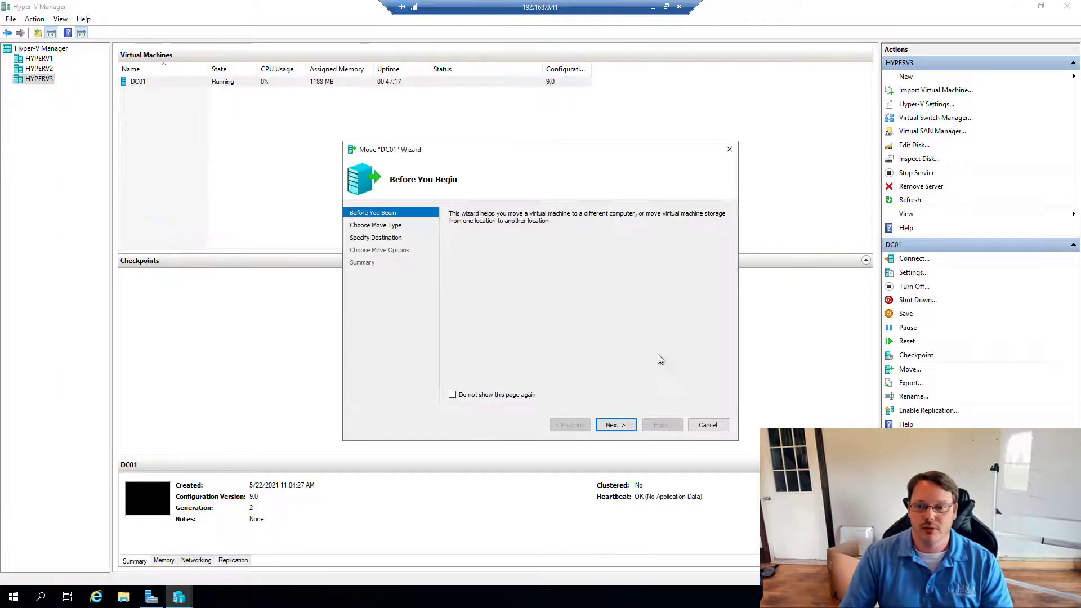
pyautogui.click(621, 425)
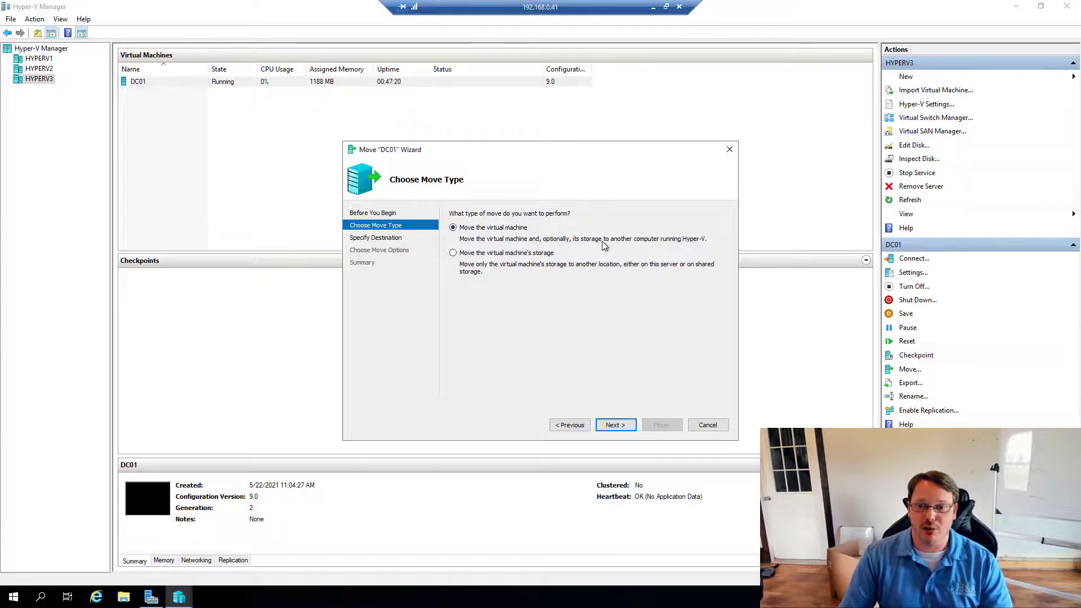
pyautogui.click(616, 425)
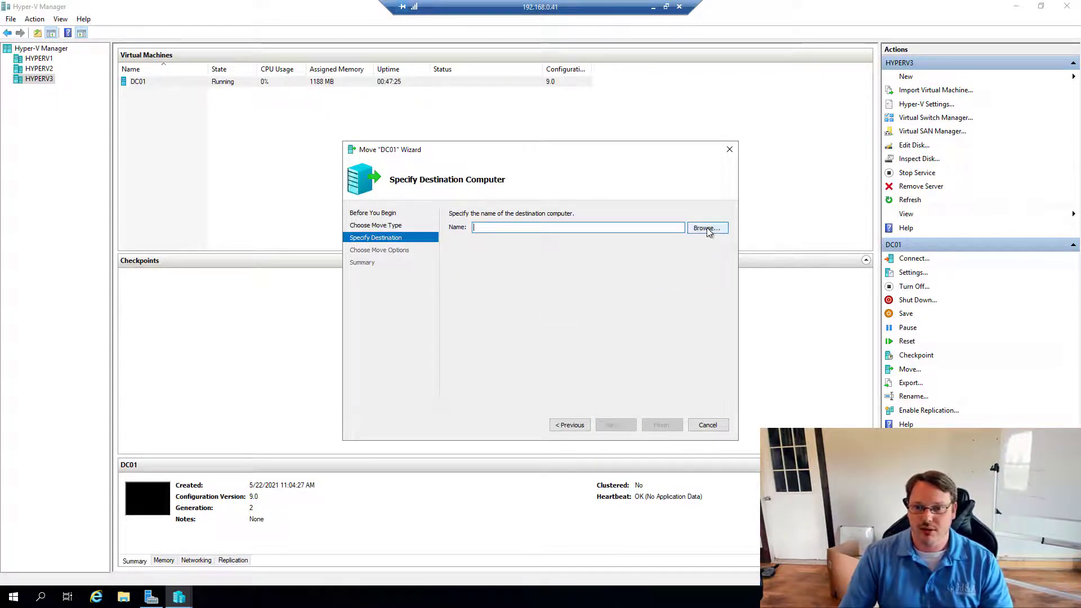
pyautogui.click(707, 228)
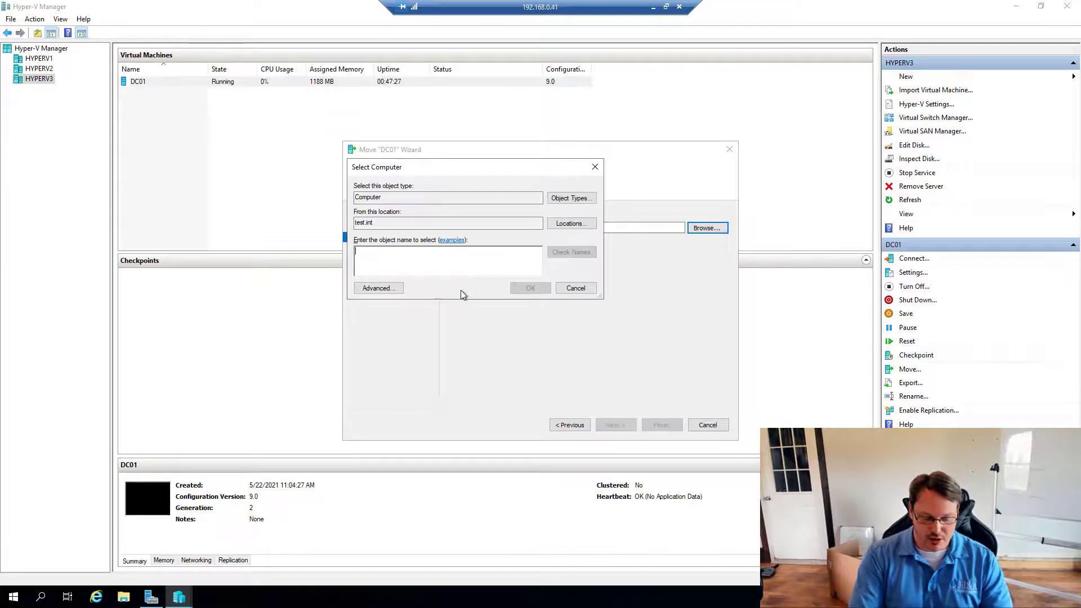
pyautogui.write('hyperv1')
pyautogui.press('Return')
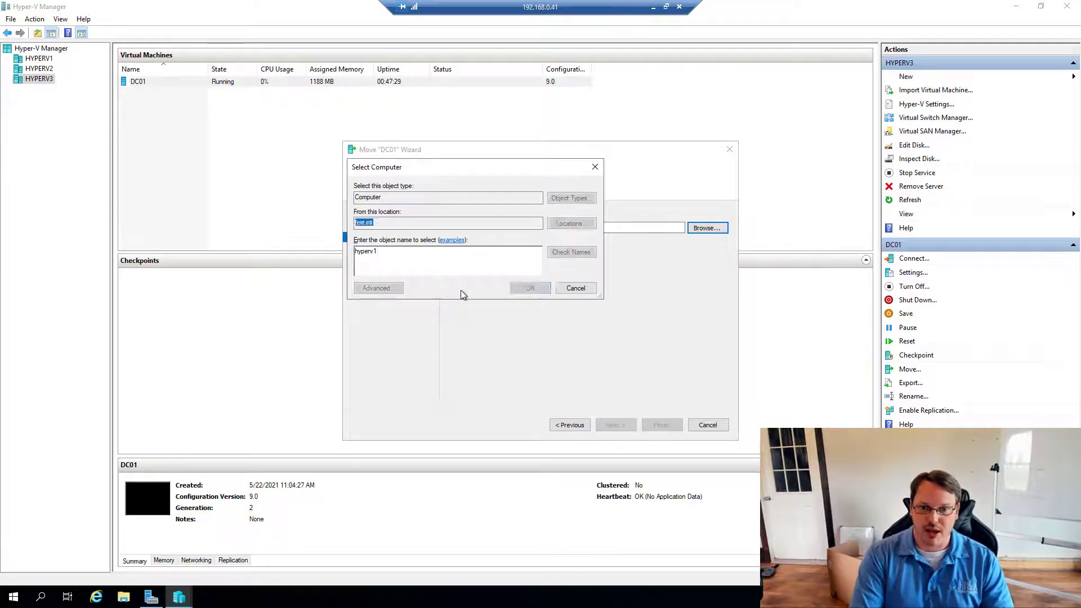
pyautogui.click(616, 426)
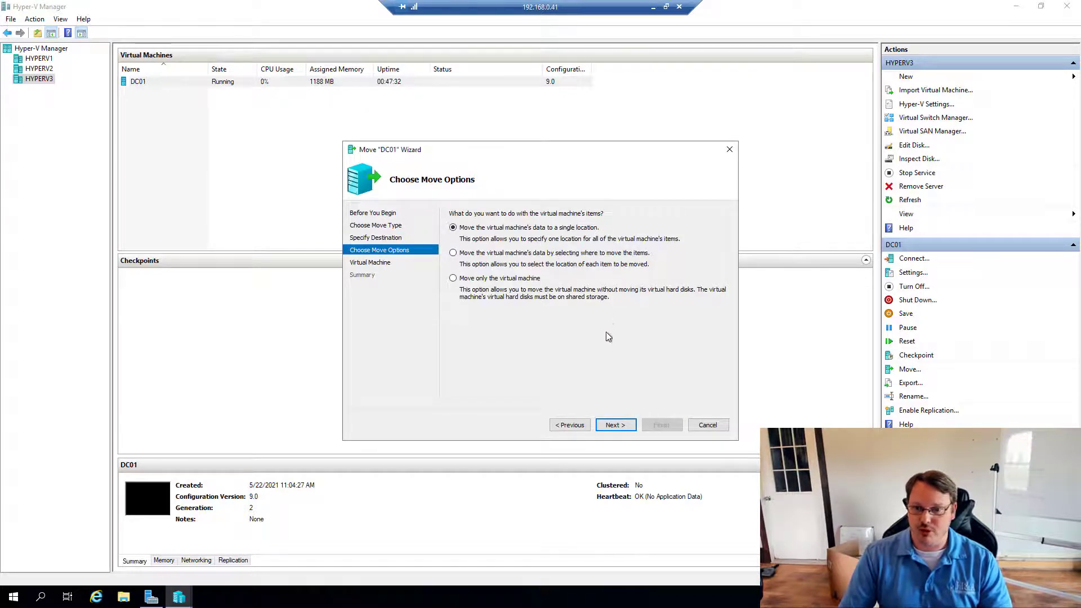
pyautogui.click(613, 425)
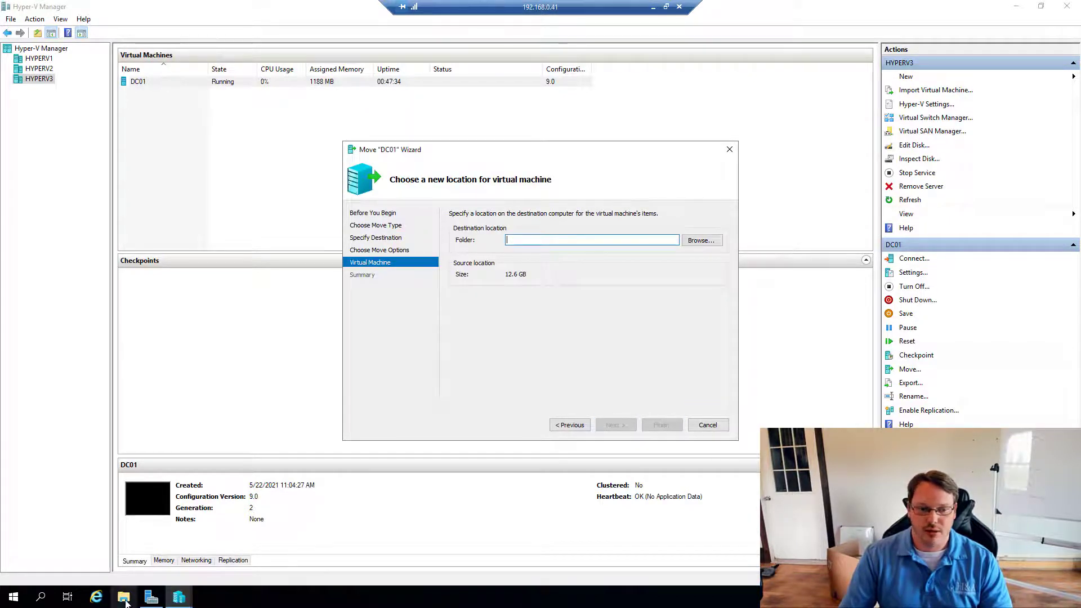
# - Create a new folder named VMs on the C: drive in File Explorer
pyautogui.press('super+e')
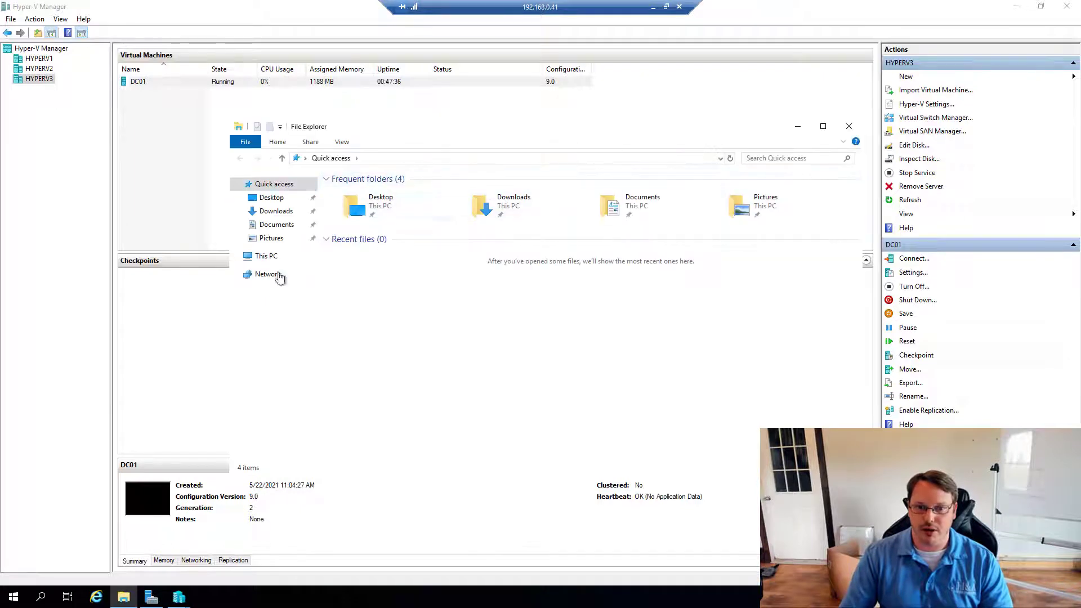
pyautogui.click(255, 258)
pyautogui.doubleClick(365, 315)
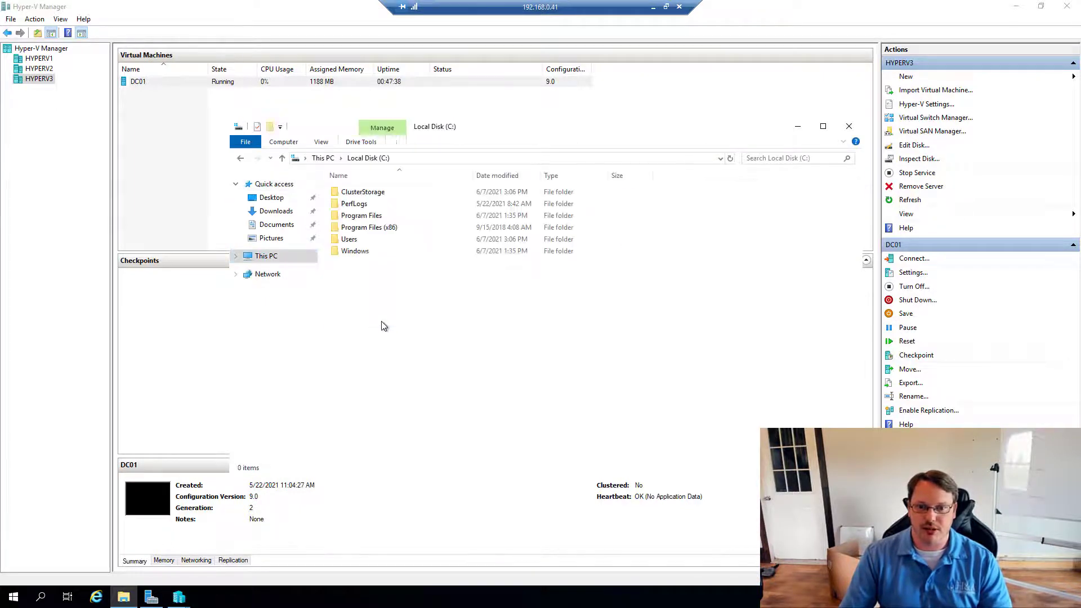
pyautogui.rightClick(367, 288)
pyautogui.moveTo(420, 394)
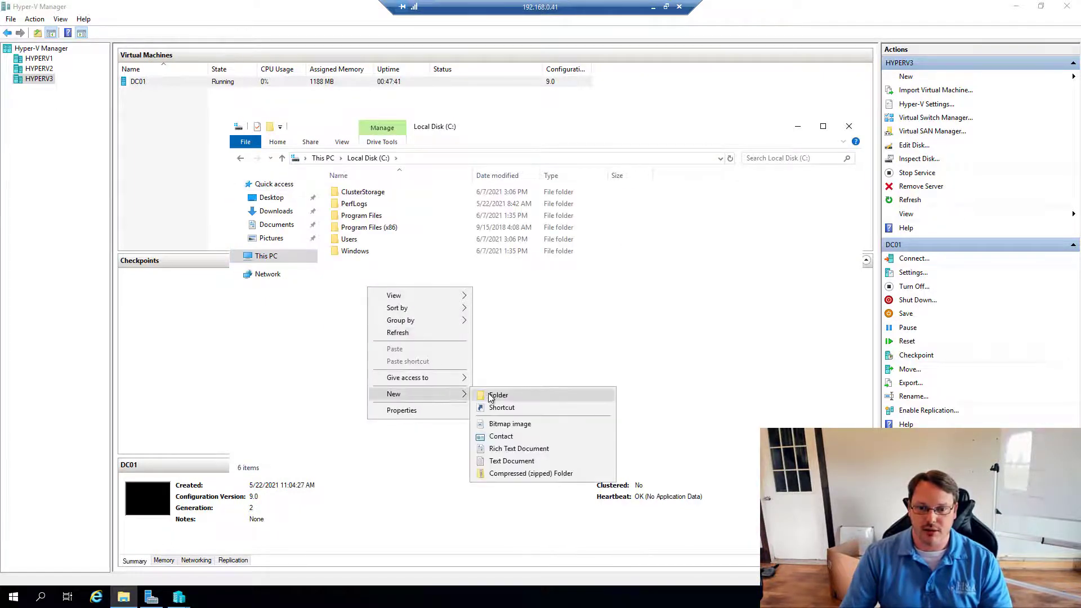
pyautogui.click(491, 395)
pyautogui.write('VMs')
pyautogui.press('Return')
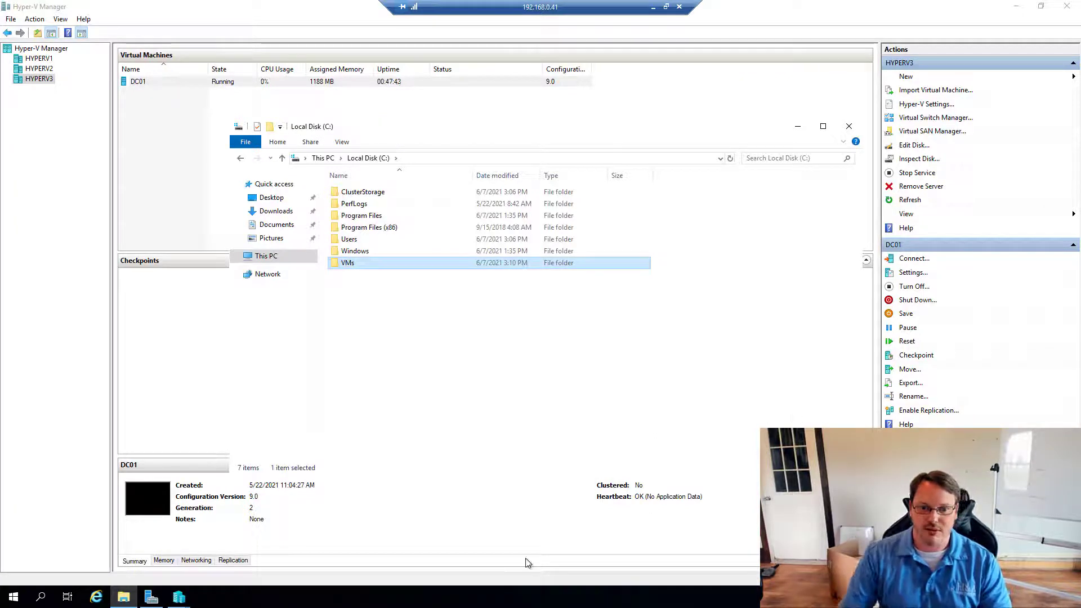
# - Set C:\VMs as the move destination folder and finish the wizard
pyautogui.click(180, 597)
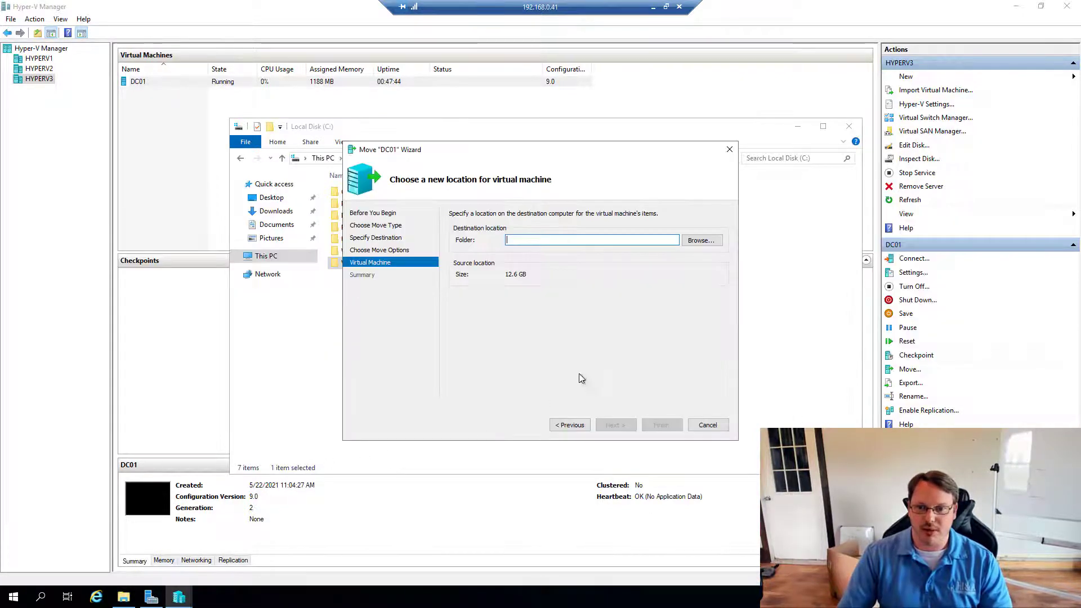
pyautogui.click(701, 241)
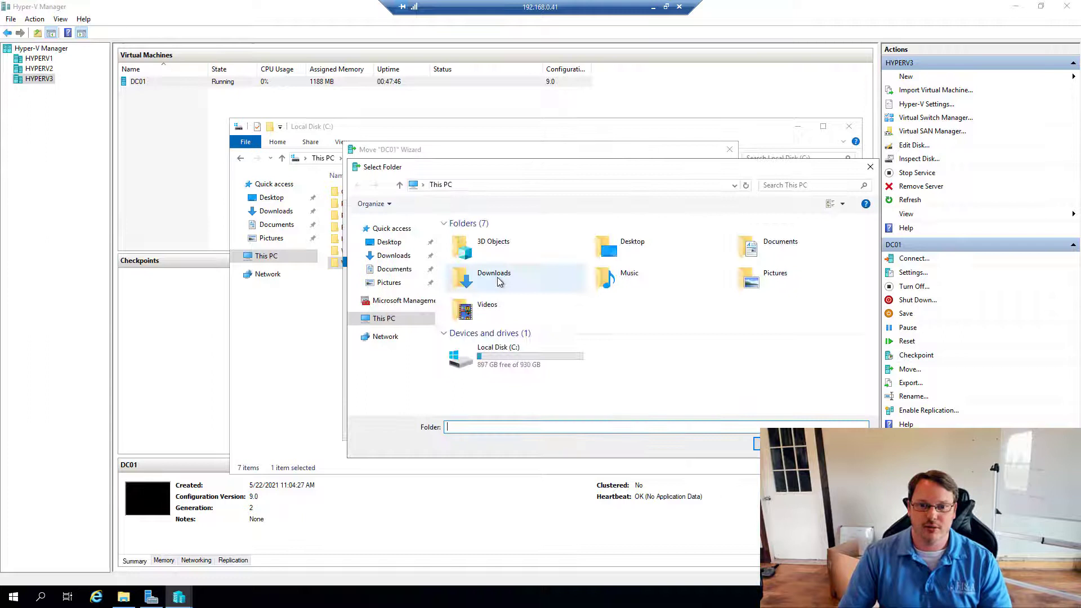
pyautogui.doubleClick(499, 360)
pyautogui.doubleClick(472, 298)
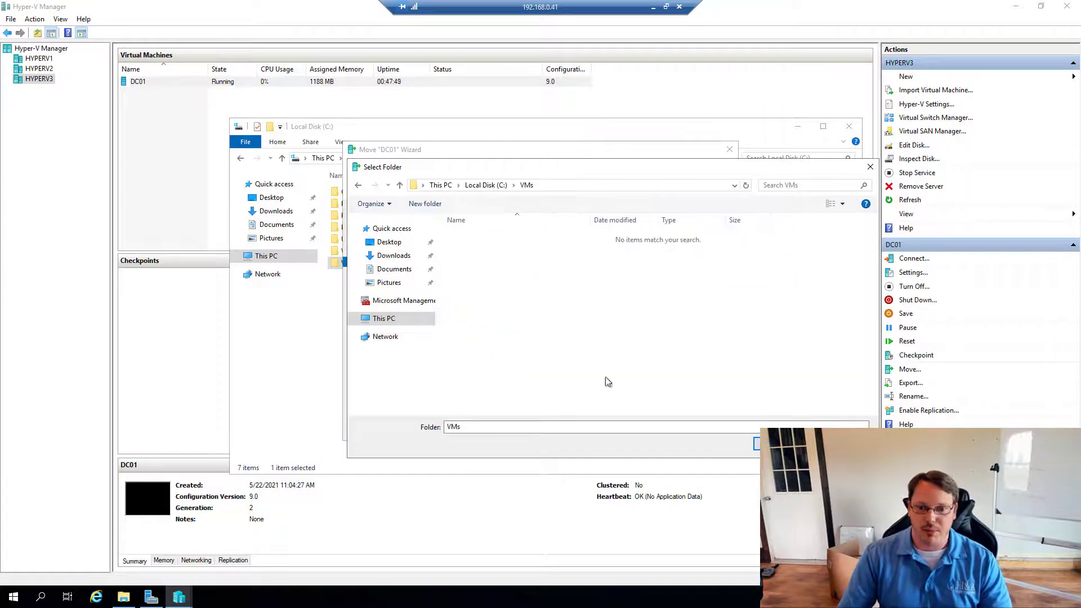
pyautogui.click(782, 444)
pyautogui.click(619, 425)
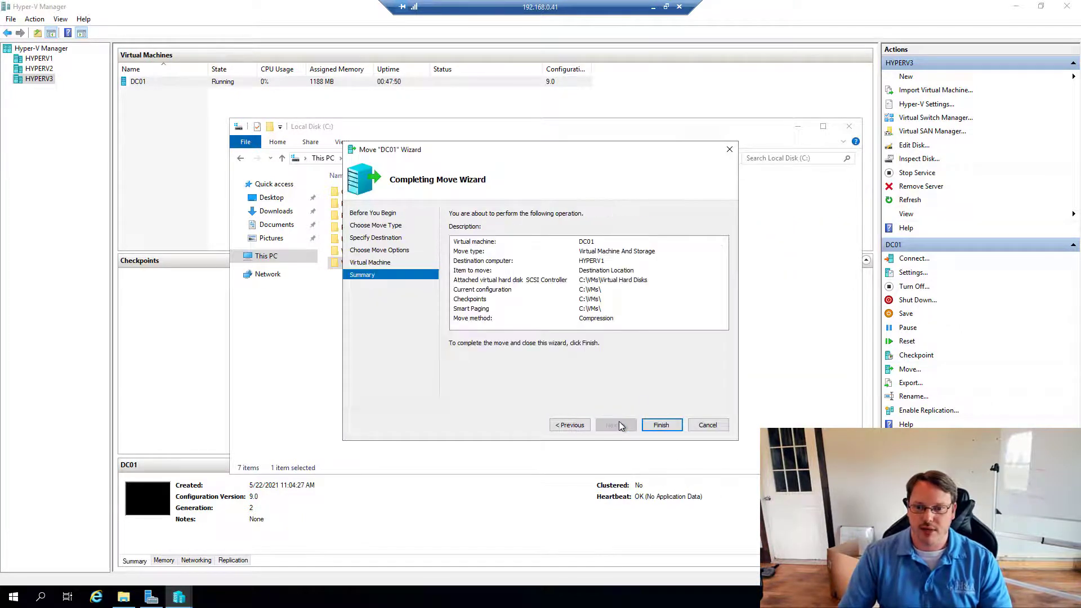
pyautogui.click(661, 426)
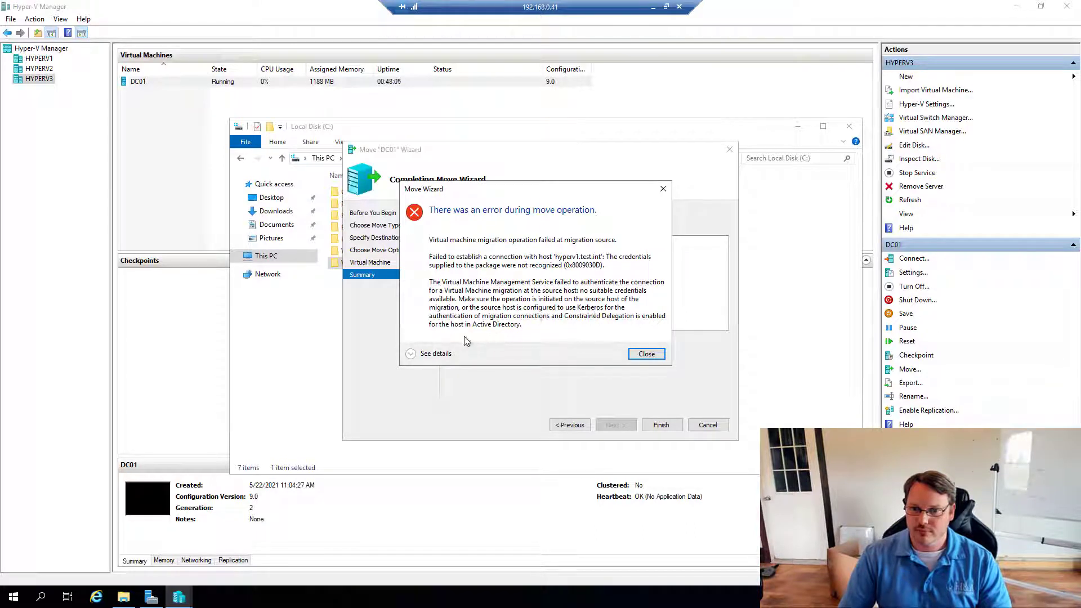
# - Read the Kerberos/Constrained Delegation credentials error details, dismiss it, and minimize the remote session
pyautogui.click(424, 355)
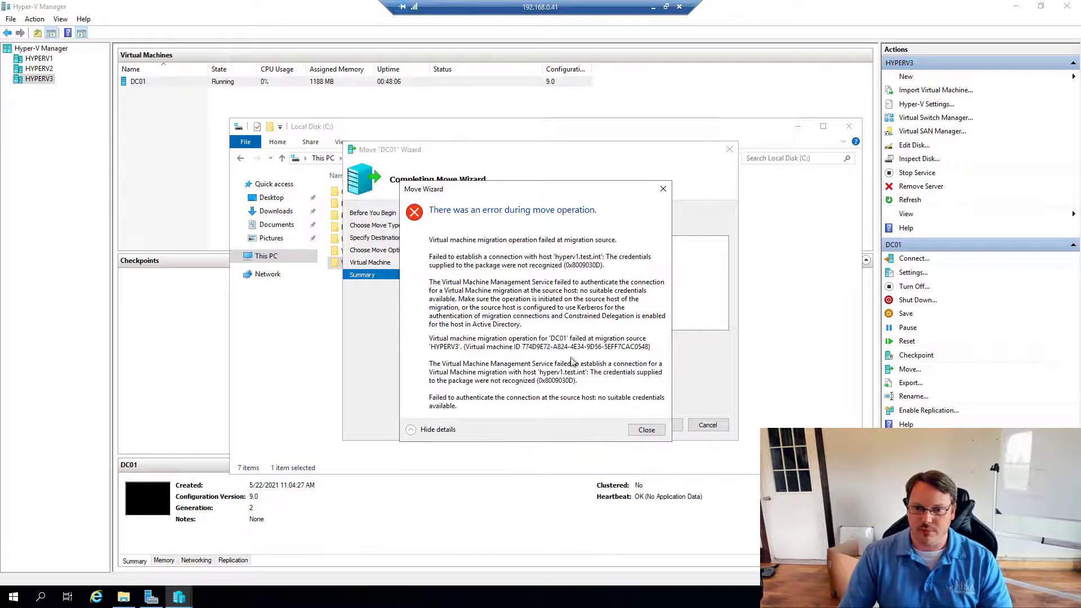
pyautogui.click(647, 430)
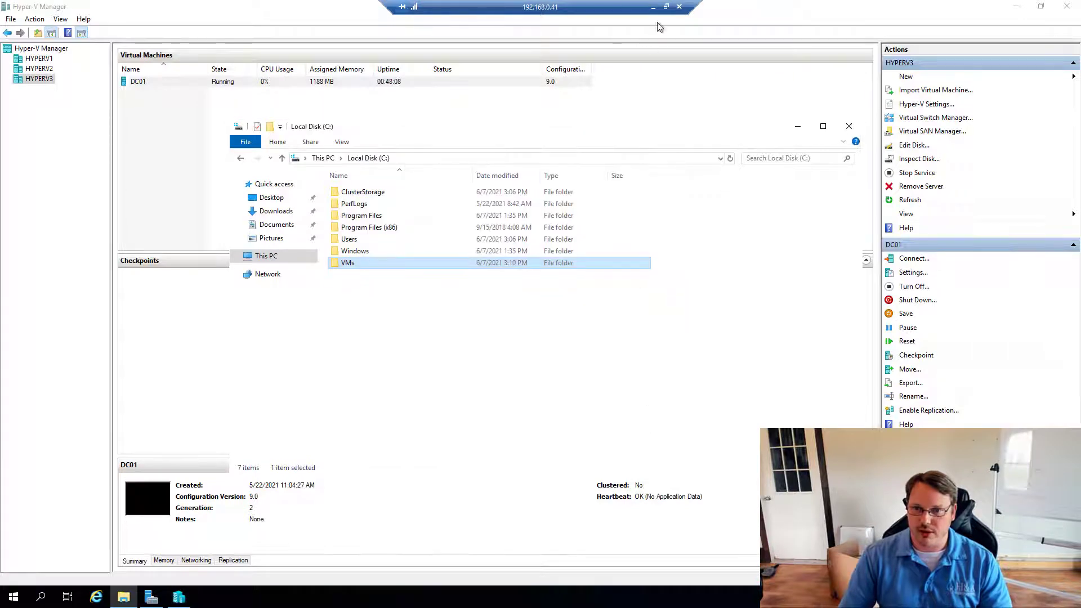
pyautogui.click(653, 6)
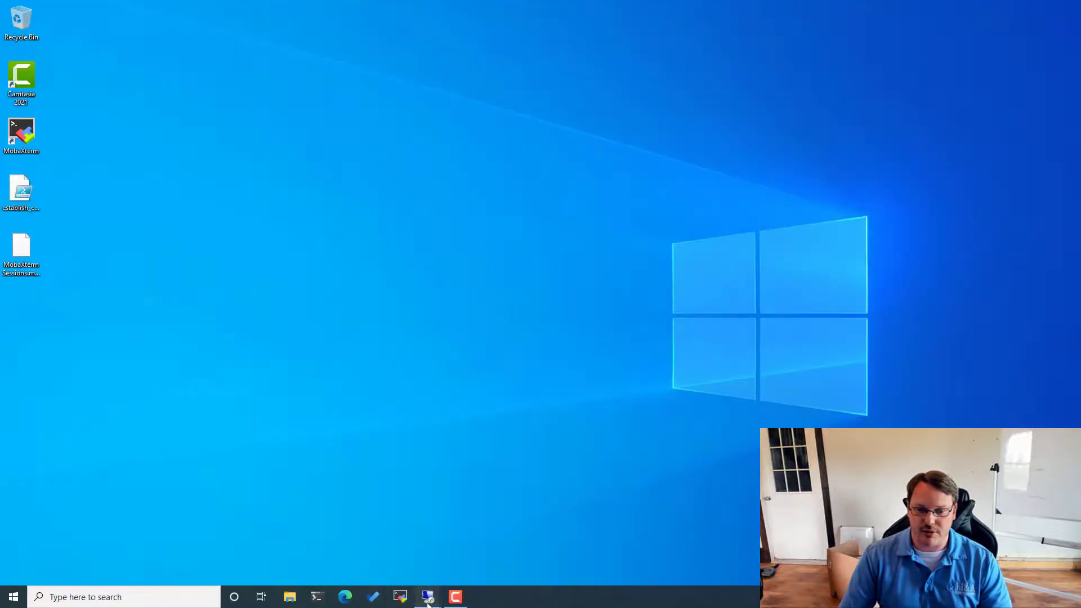
# - Sign out of the 192.168.0.43 remote server session
pyautogui.moveTo(428, 597)
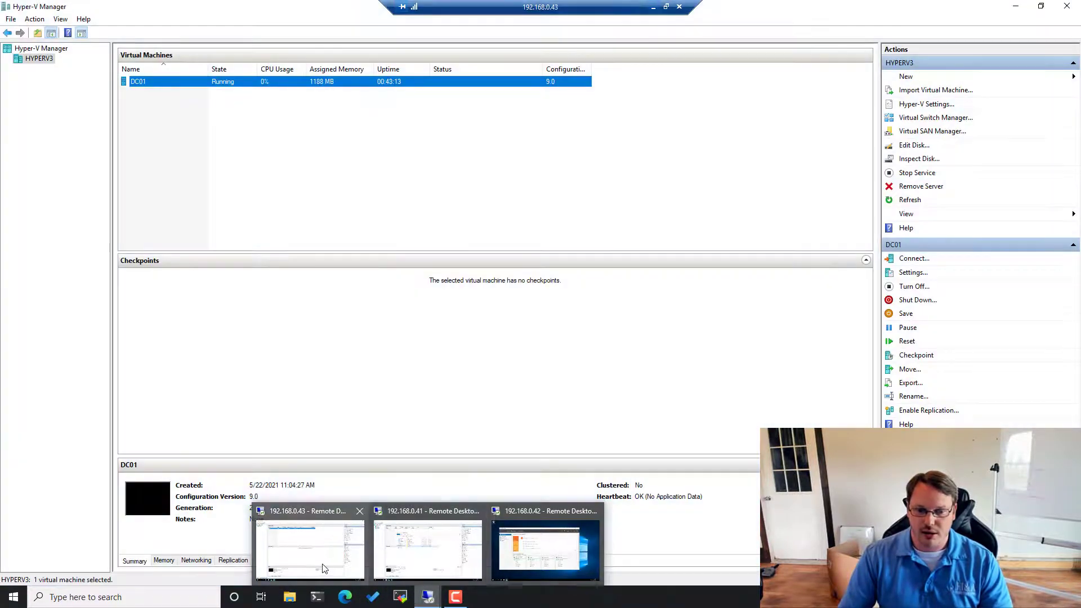
pyautogui.click(325, 569)
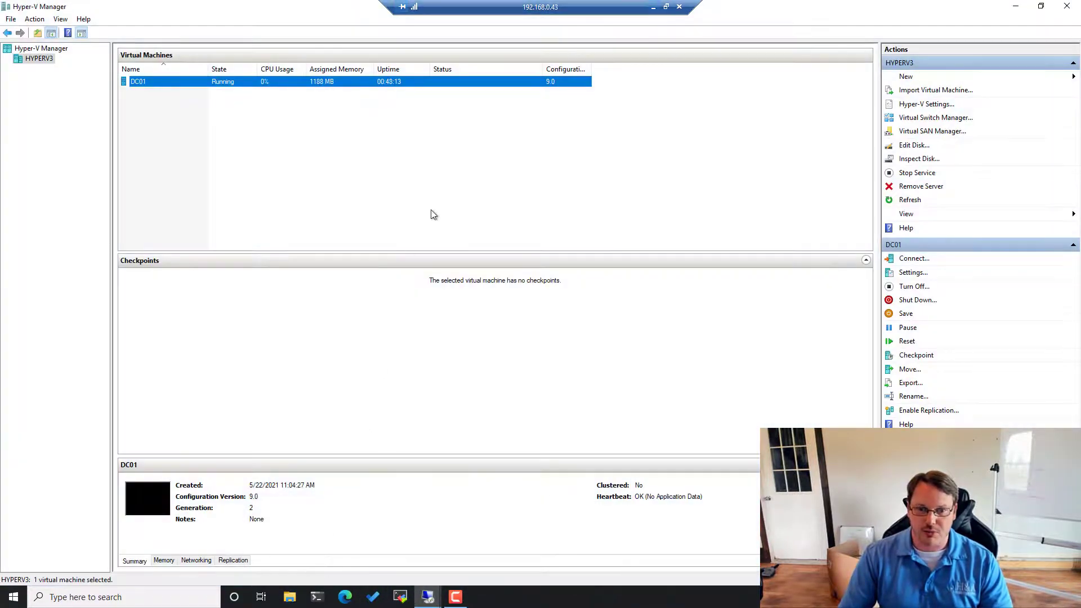
pyautogui.click(438, 195)
pyautogui.press('super')
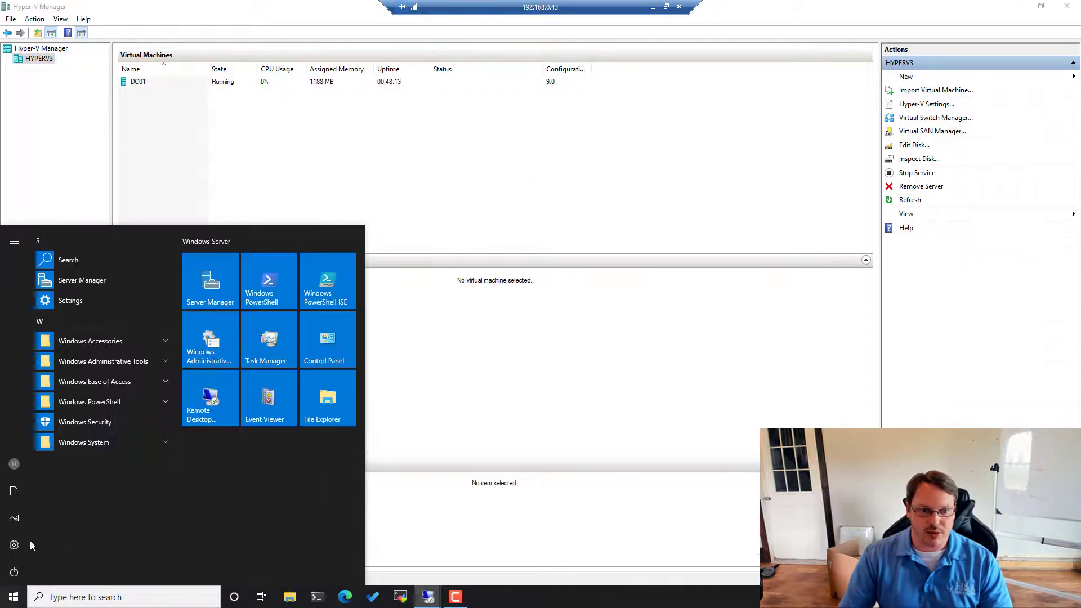
pyautogui.click(15, 464)
pyautogui.click(42, 434)
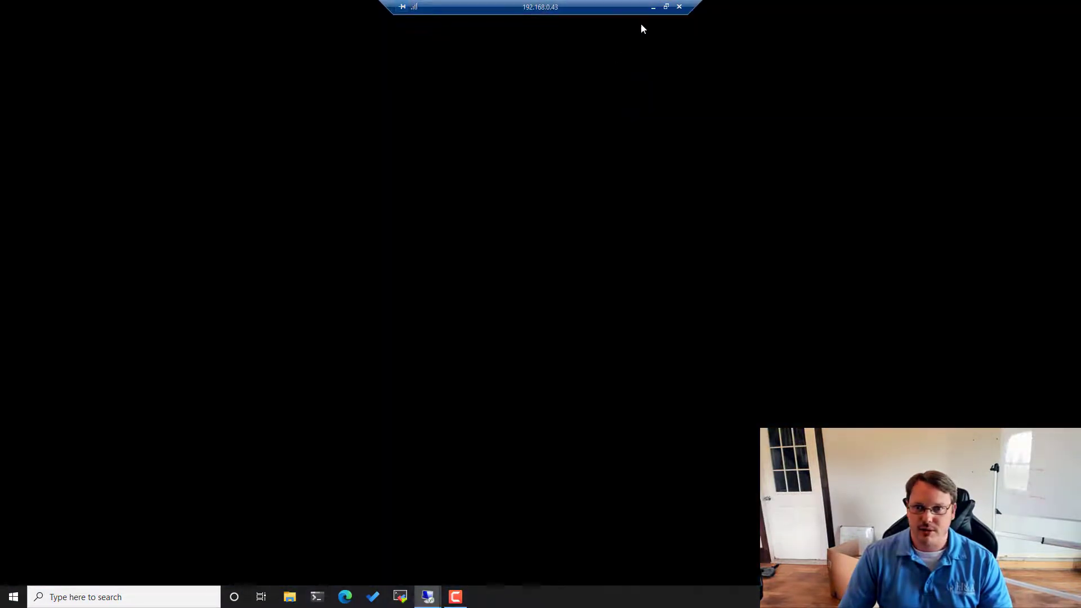
# - Reconnect to 192.168.0.43 with mstsc and sign in with the account password
pyautogui.press('super+r')
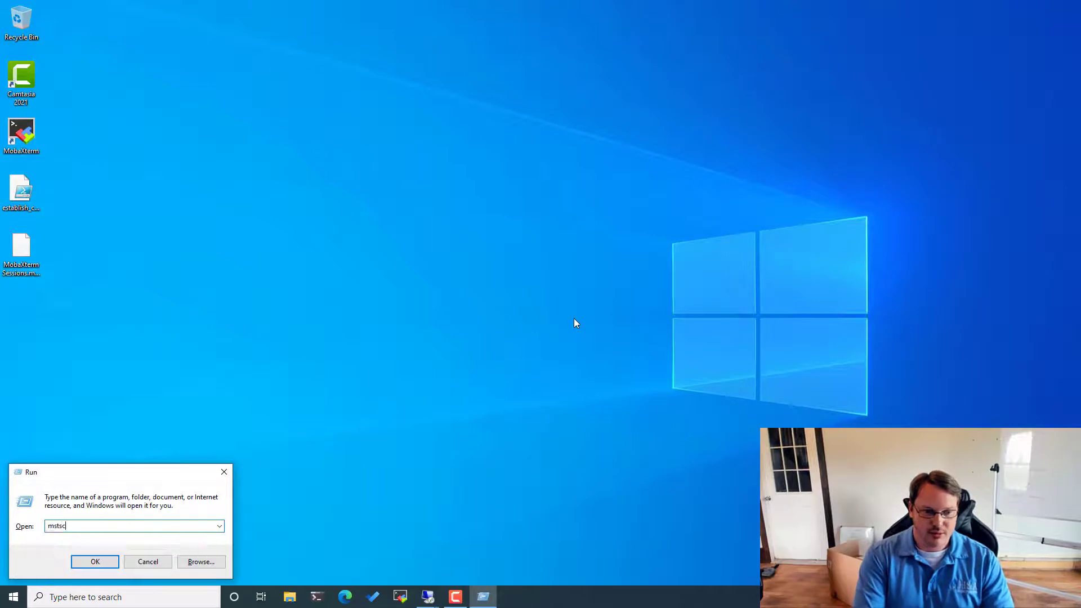
pyautogui.press('Return')
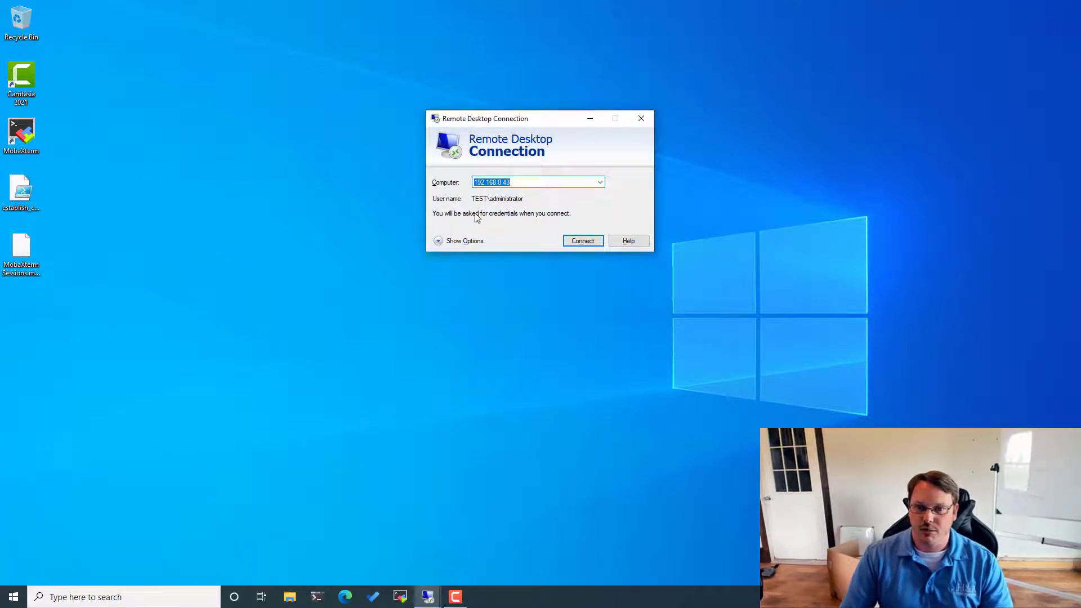
pyautogui.click(445, 242)
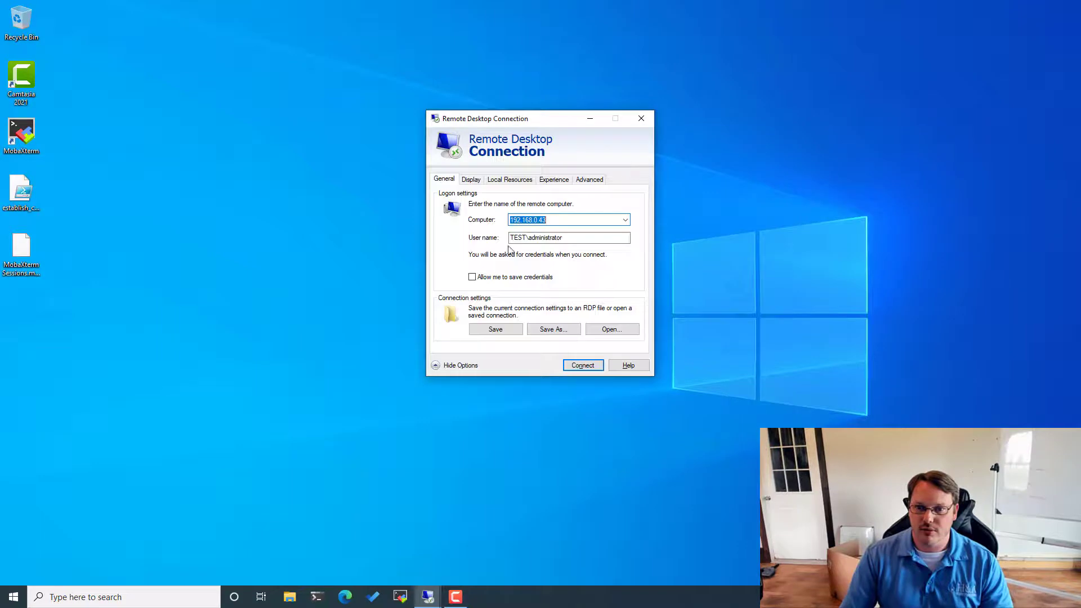
pyautogui.click(586, 366)
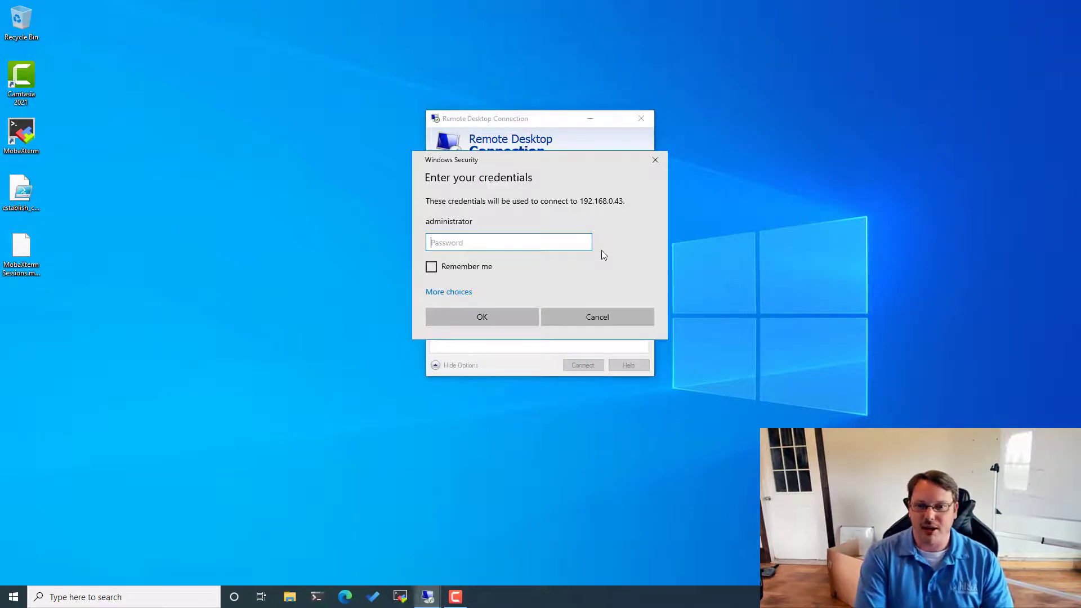
pyautogui.write('•••••••••')
pyautogui.press('Return')
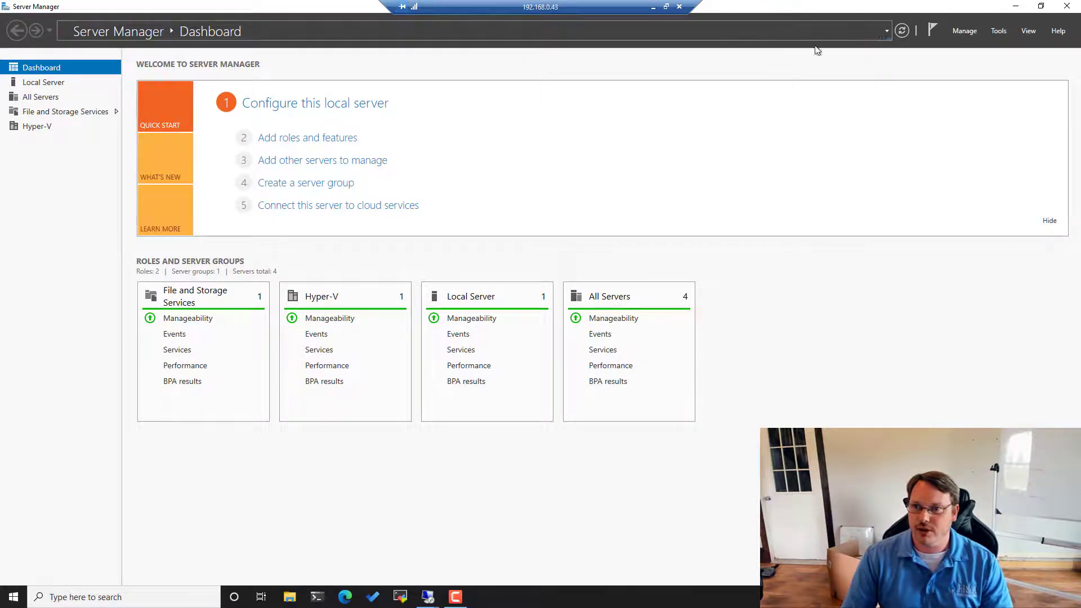
# - Reopen Hyper-V Manager and start moving DC01 and its storage to hyperv1
pyautogui.click(996, 31)
pyautogui.click(925, 131)
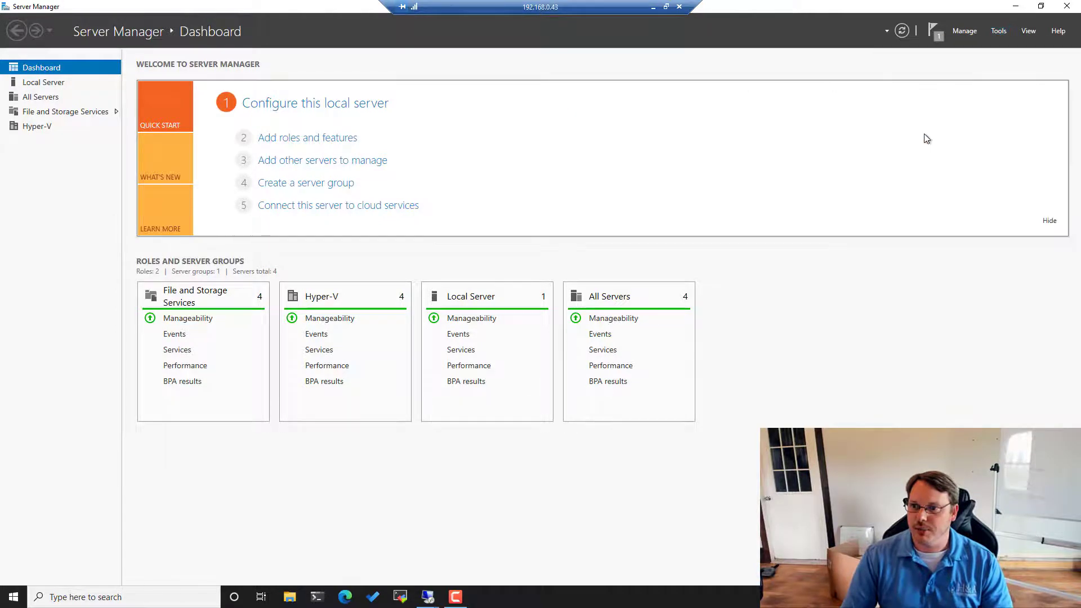
pyautogui.rightClick(255, 190)
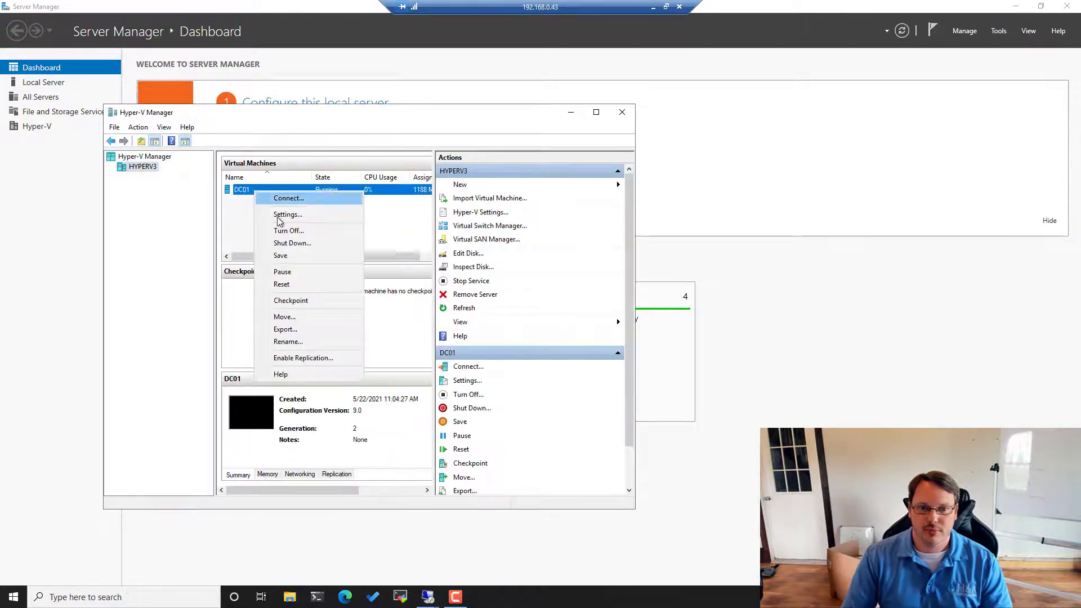
pyautogui.click(287, 316)
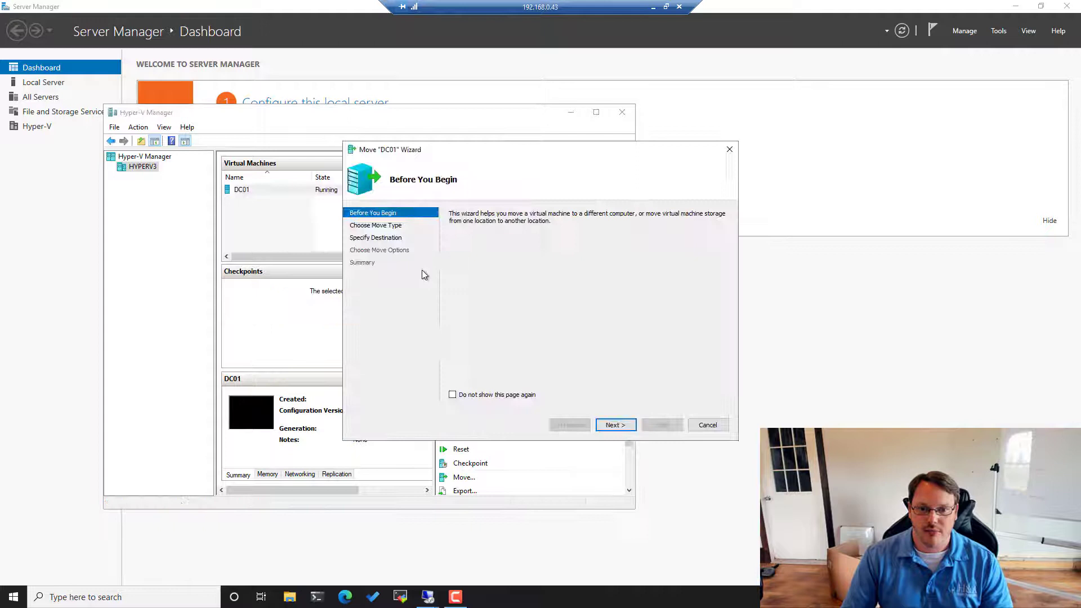
pyautogui.click(608, 424)
pyautogui.click(617, 427)
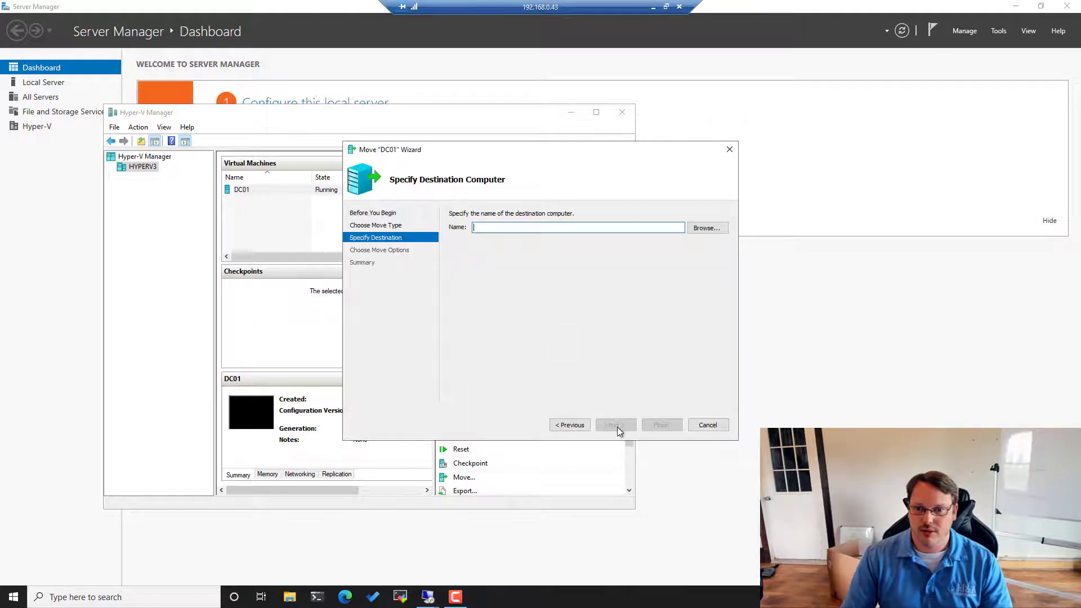
pyautogui.write('hyperv1')
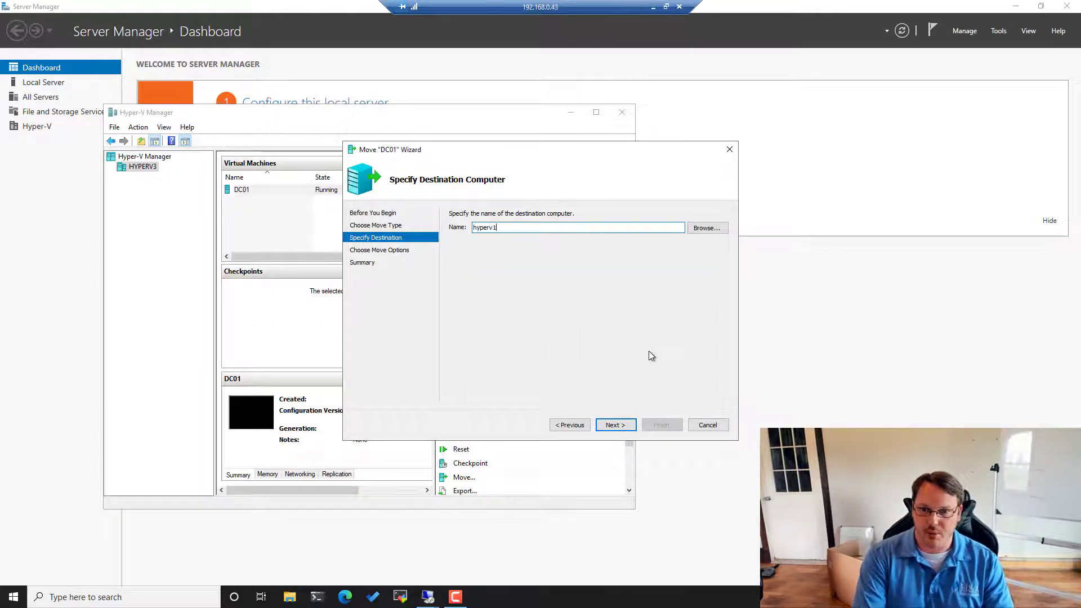
pyautogui.press('Return')
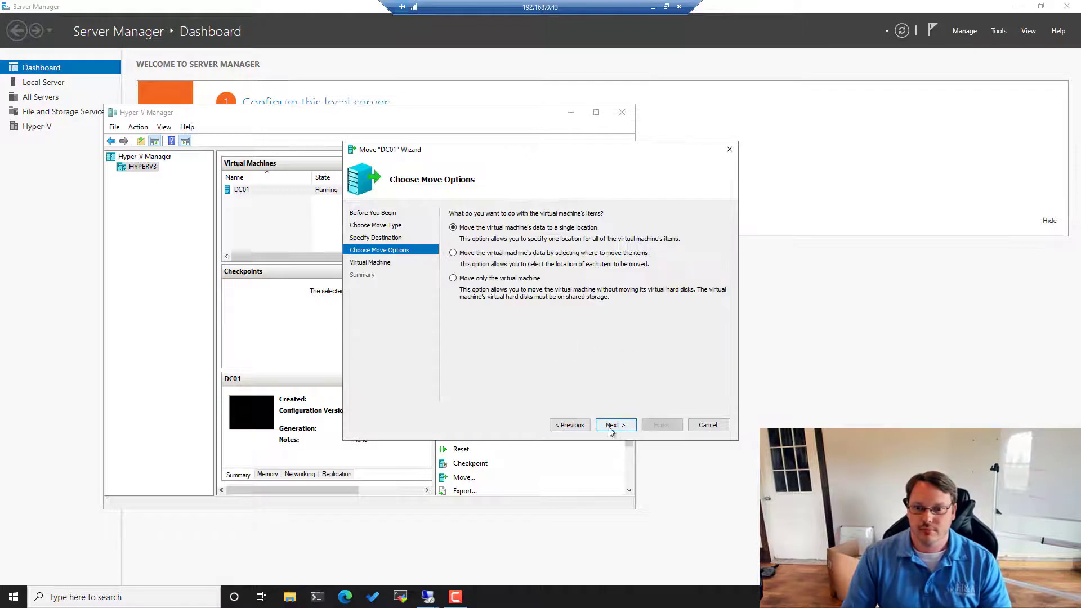
pyautogui.click(609, 426)
# - Choose C:\vms on hyperv1 as the destination folder and start the move
pyautogui.click(698, 239)
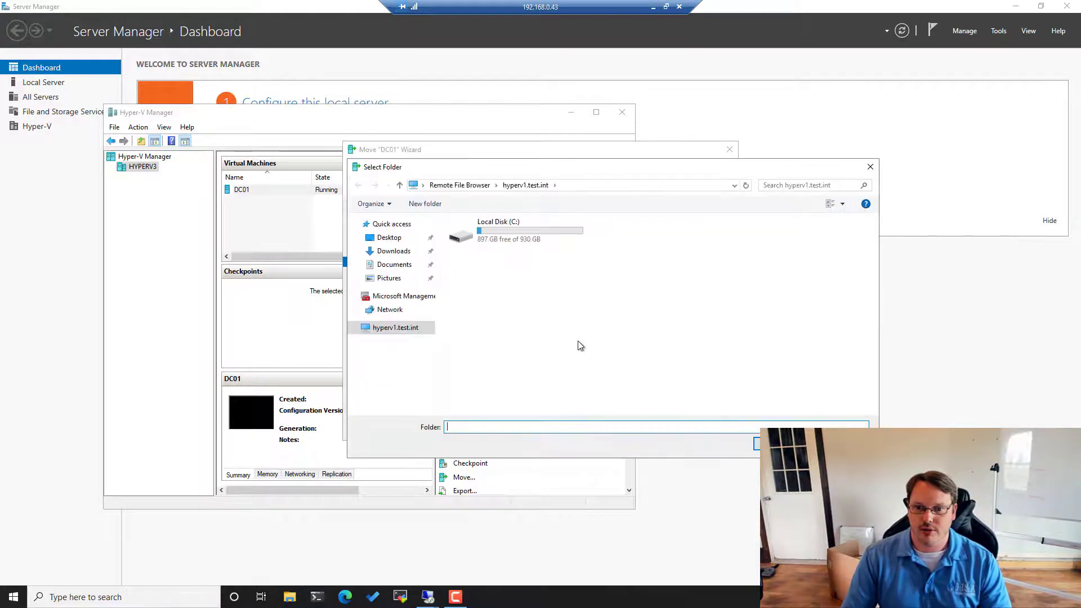
pyautogui.doubleClick(511, 234)
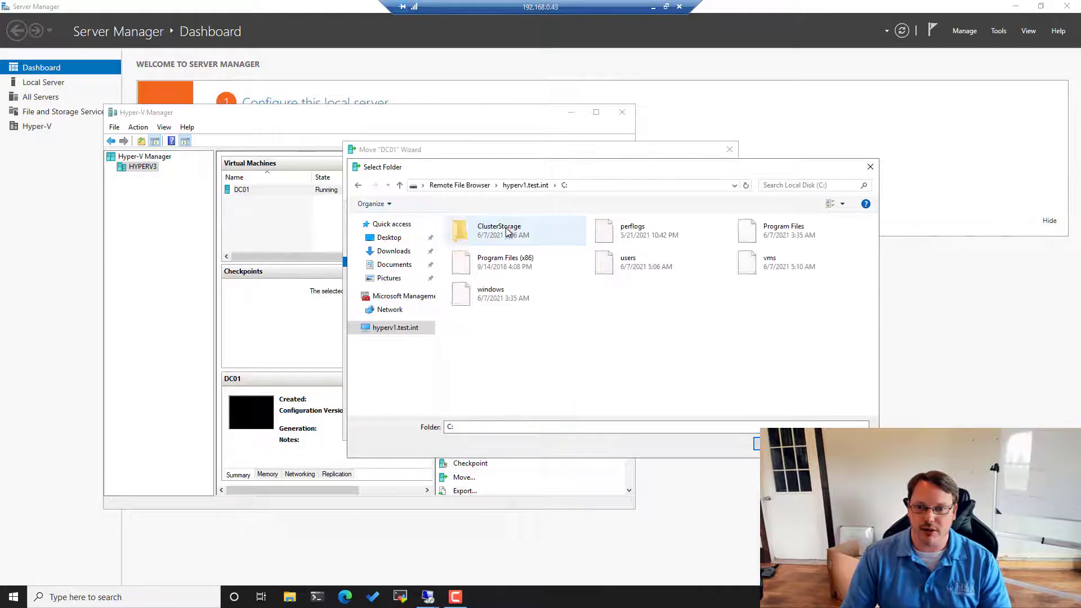
pyautogui.doubleClick(779, 265)
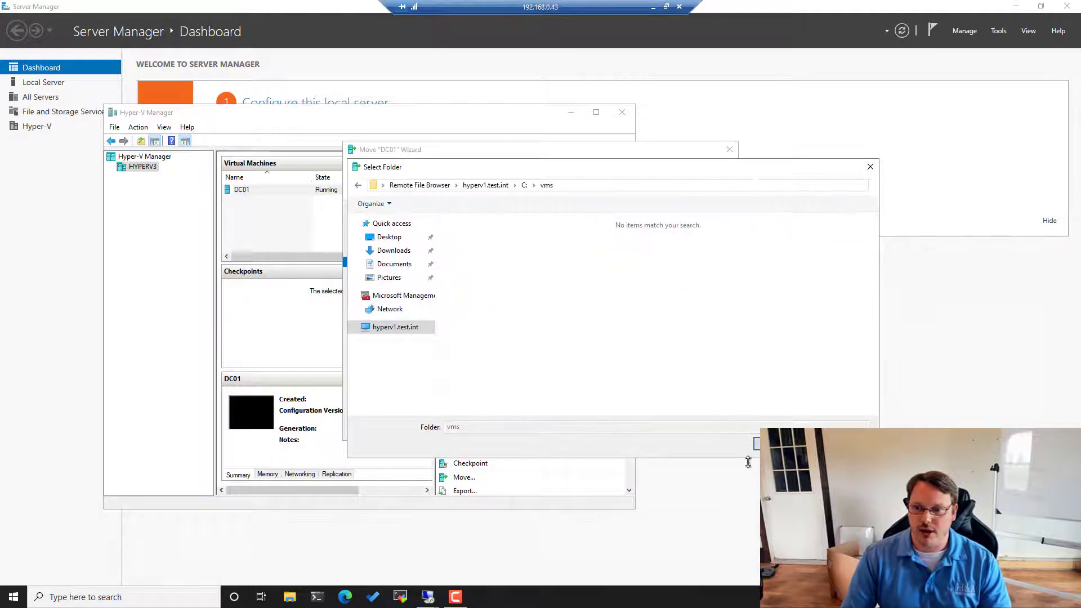
pyautogui.click(757, 444)
pyautogui.click(625, 426)
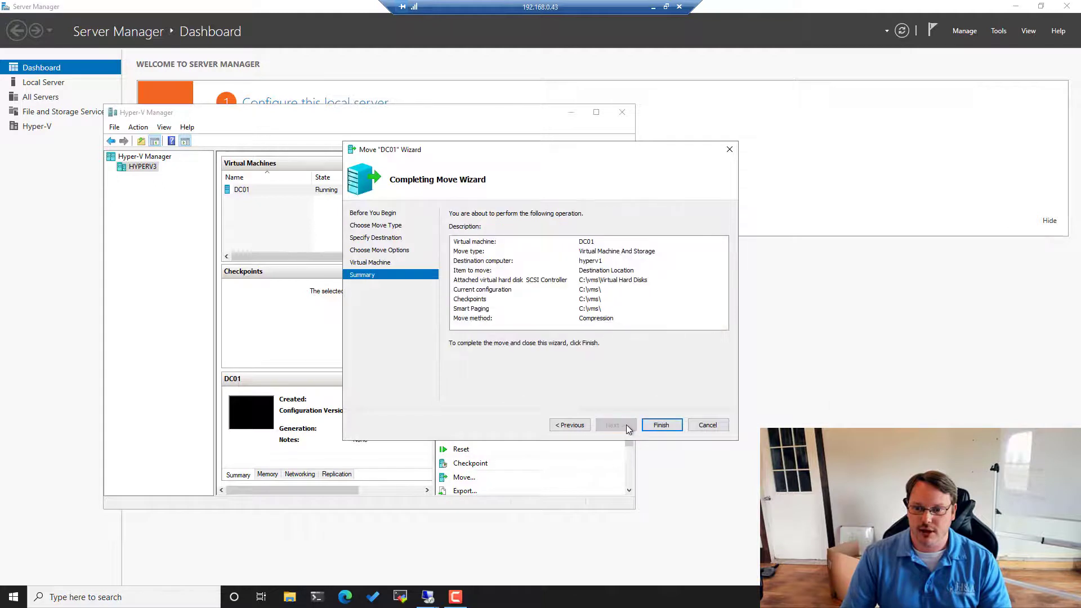
pyautogui.click(661, 424)
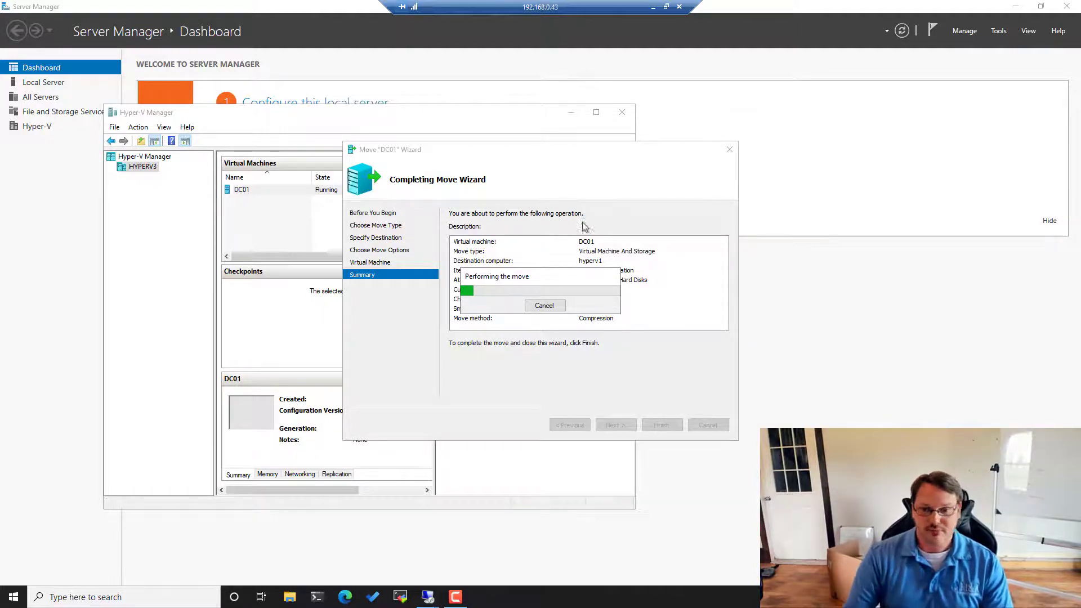
# - Open the Run dialog while the DC01 move to hyperv1 is in progress
pyautogui.press('super+r')
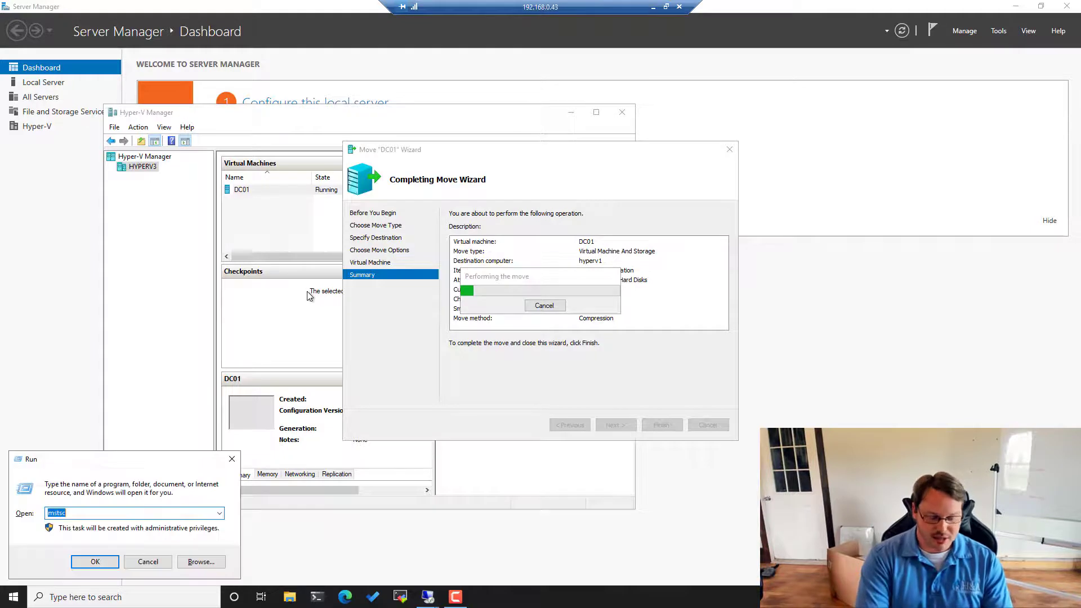
# - Start a continuous 'ping dc01 -t' in Command Prompt, with the move wizard kept in front
pyautogui.write('cmd')
pyautogui.press('Return')
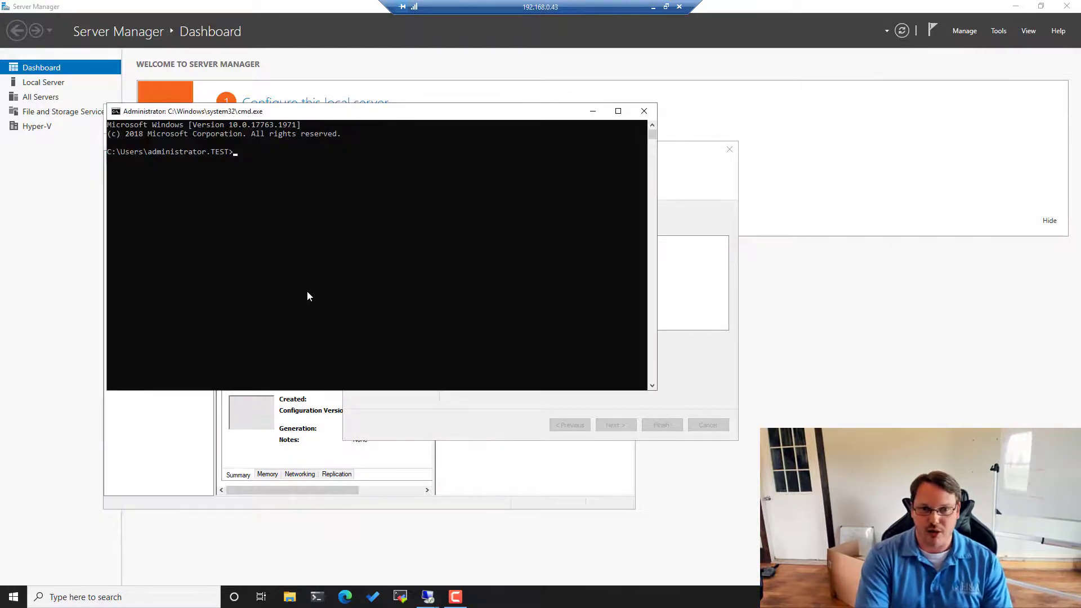
pyautogui.write('ping dc0')
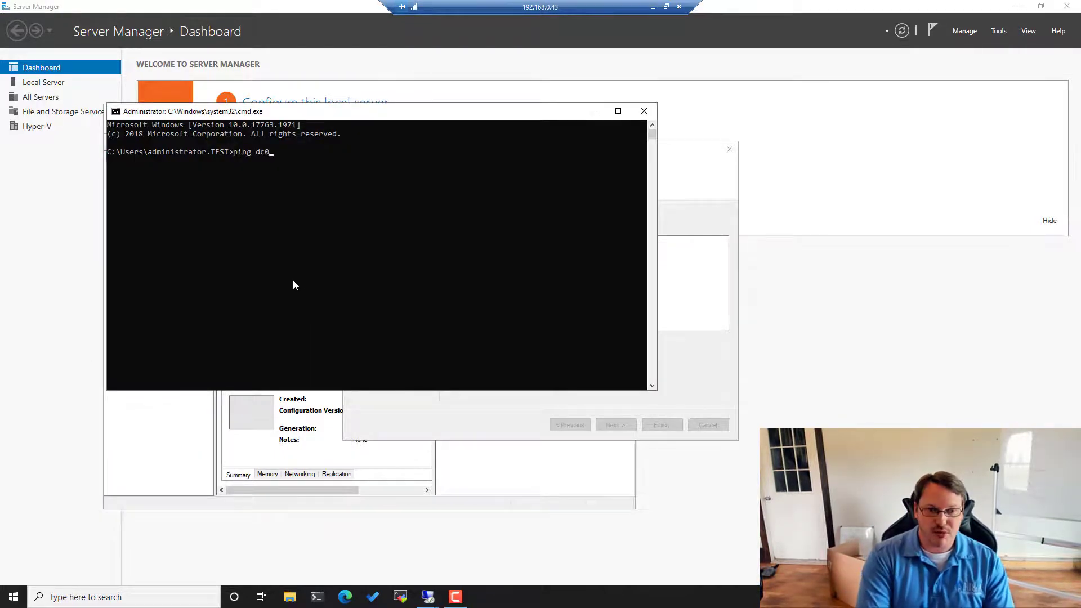
pyautogui.write('1 -t')
pyautogui.press('Return')
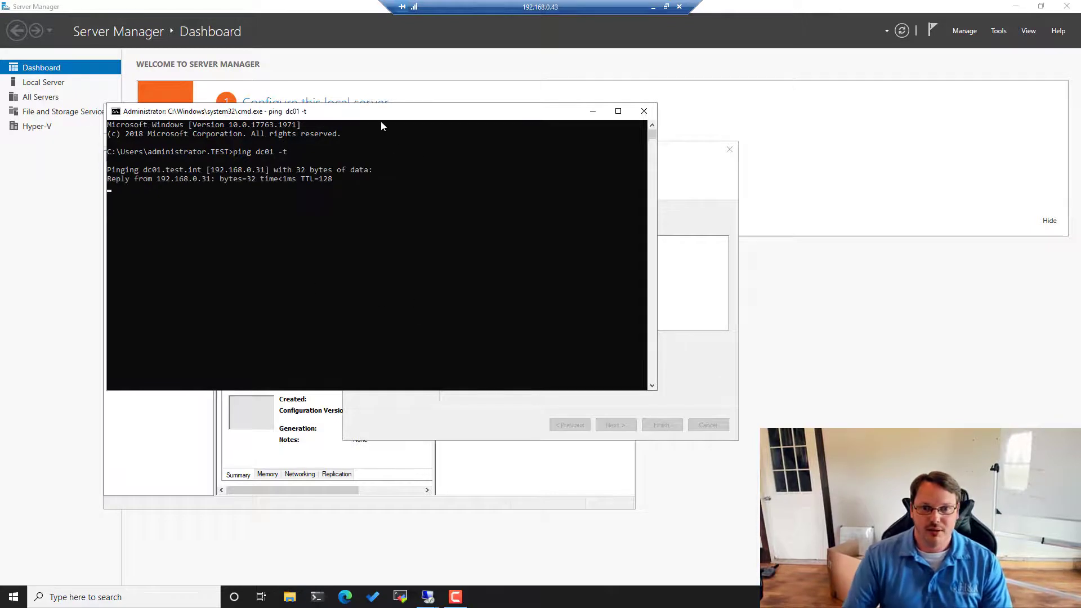
pyautogui.moveTo(379, 119); pyautogui.dragTo(273, 63)
pyautogui.click(635, 186)
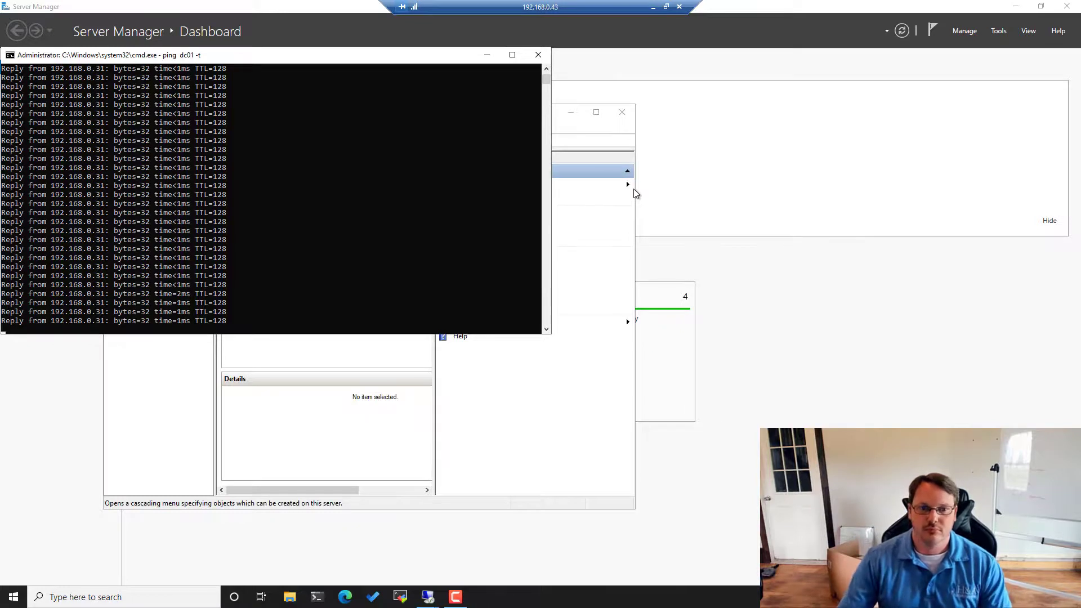
# - Confirm dc01 keeps replying from 192.168.0.31, then minimize the remote session
pyautogui.click(291, 239)
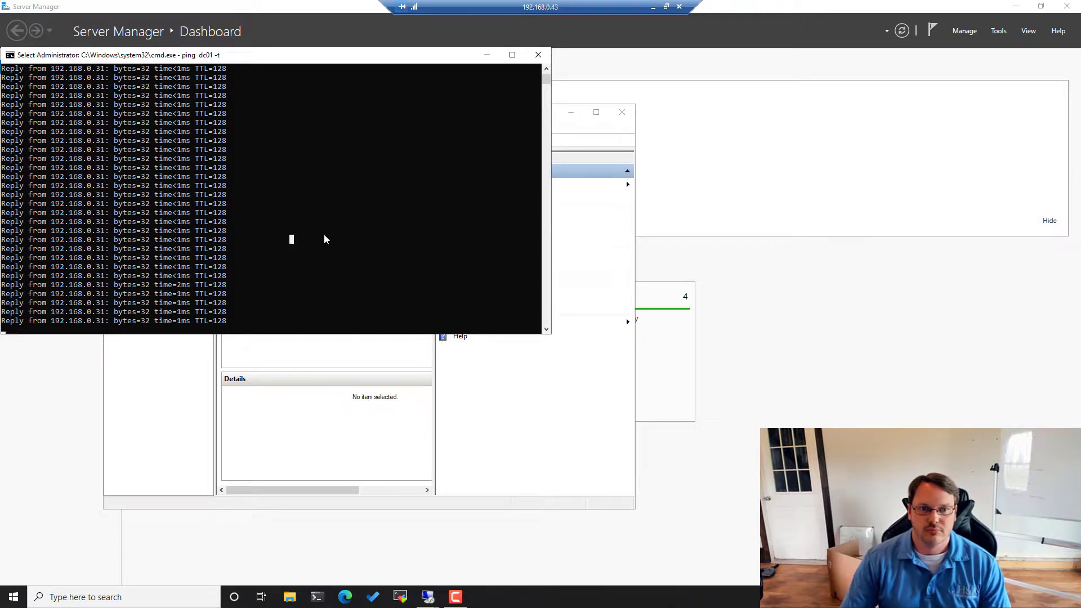
pyautogui.click(382, 247)
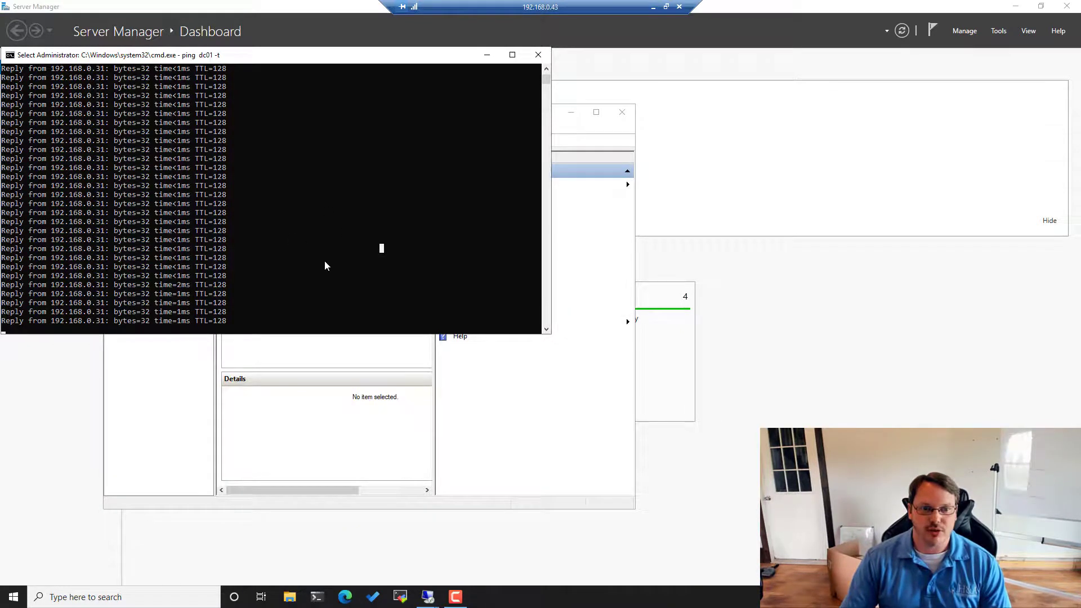
pyautogui.click(287, 256)
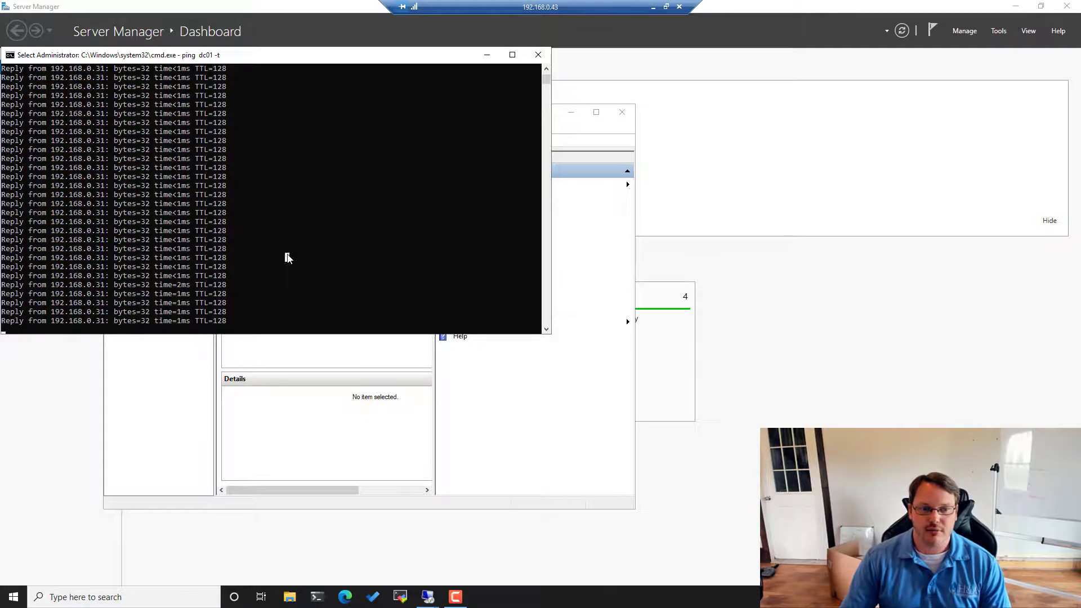
pyautogui.click(654, 9)
# - On the 192.168.0.41 session, list HYPERV1's VMs in Hyper-V Manager and select the running DC01
pyautogui.moveTo(429, 595)
pyautogui.click(305, 571)
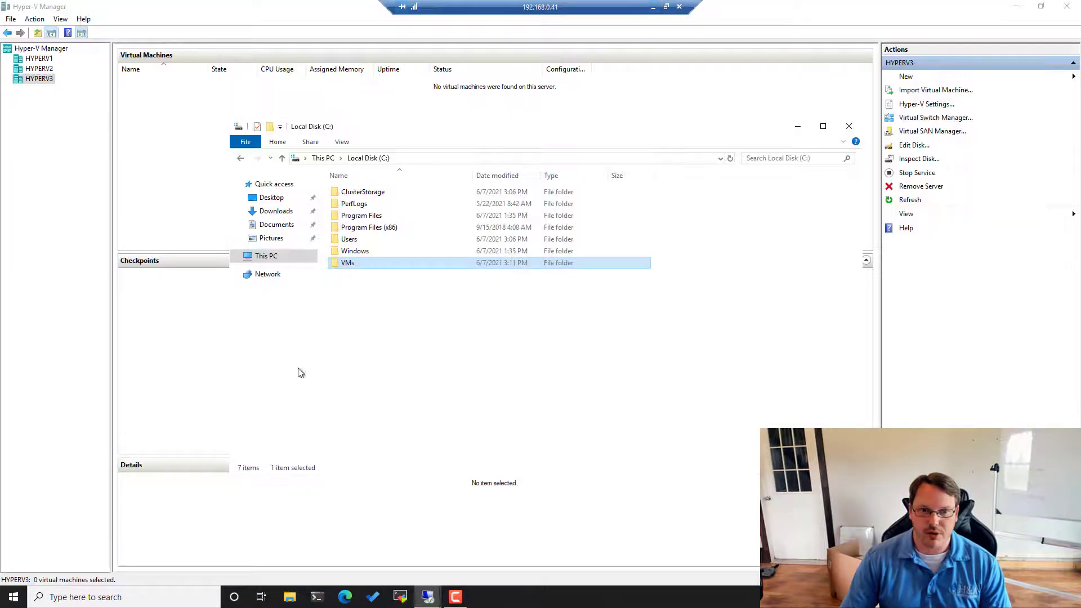
pyautogui.click(167, 142)
pyautogui.click(35, 59)
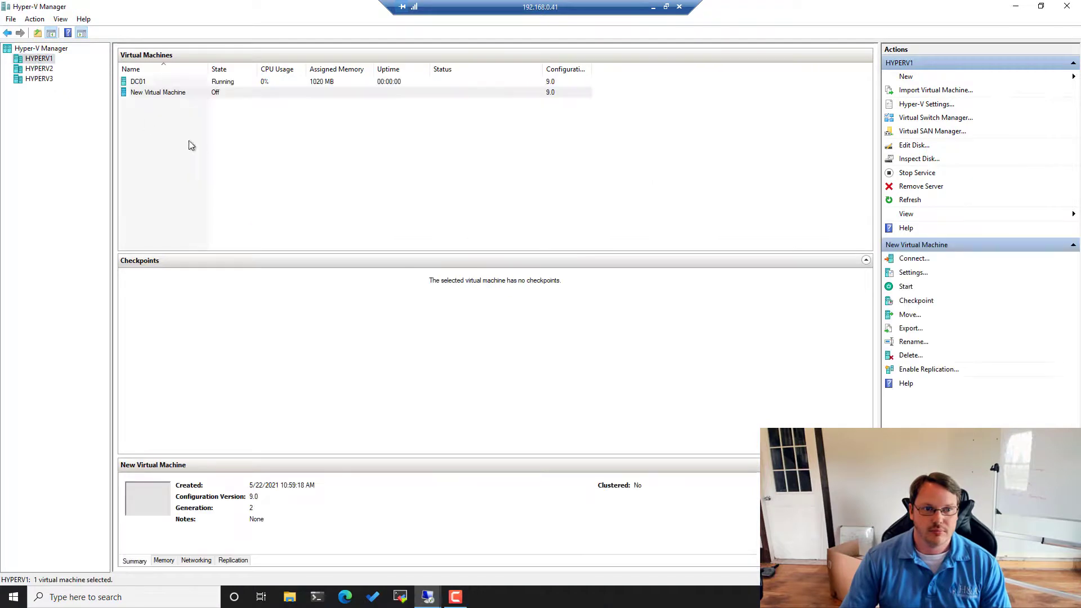
pyautogui.click(179, 81)
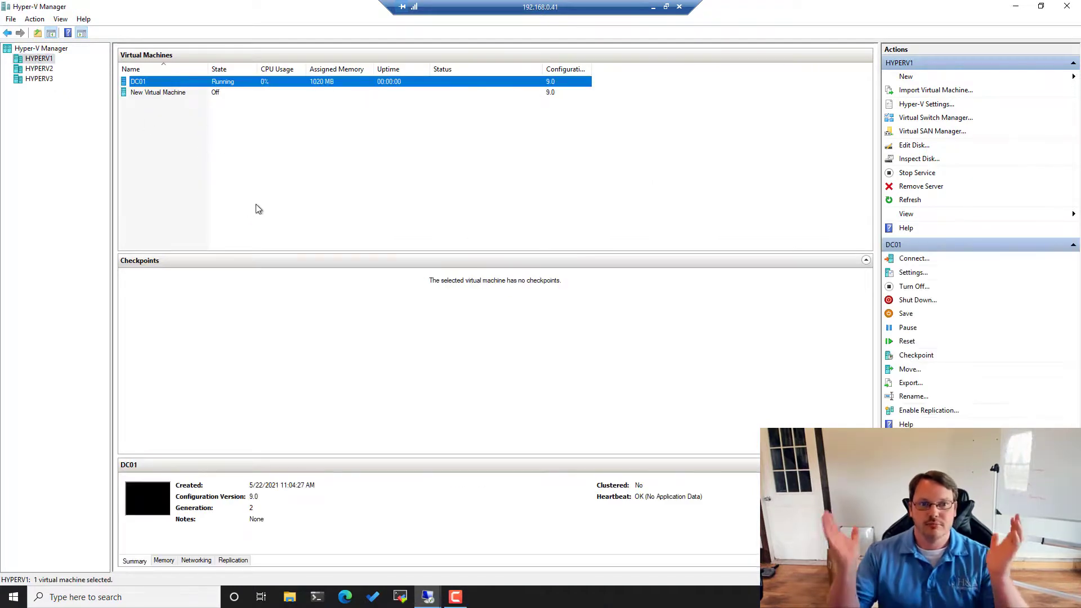